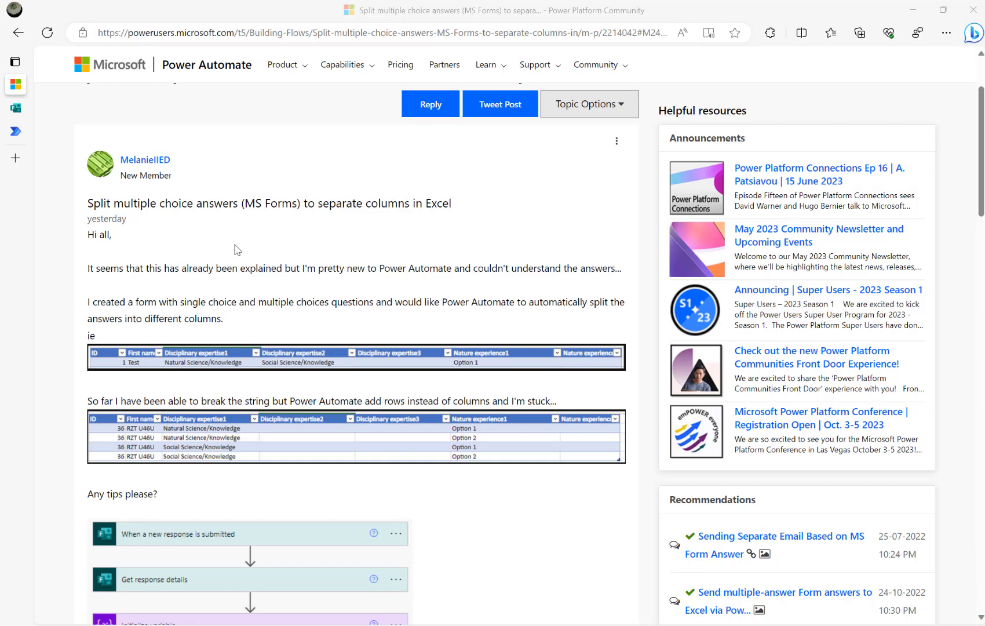
Switch to Power Automate and add the Microsoft Forms trigger "When a new response is submitted" to the untitled flow.
left_click(16, 108)
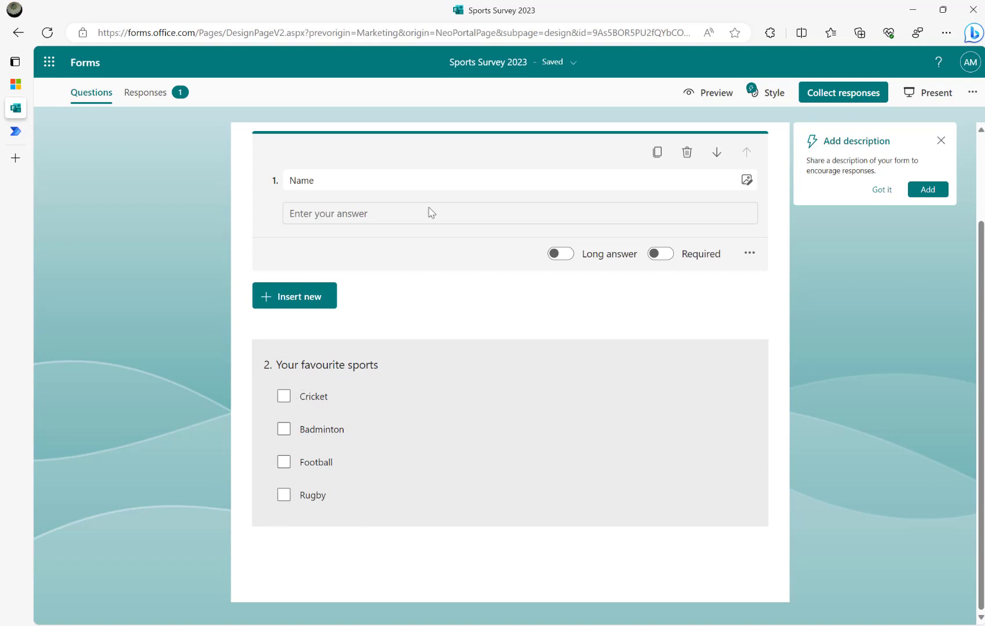
left_click(15, 132)
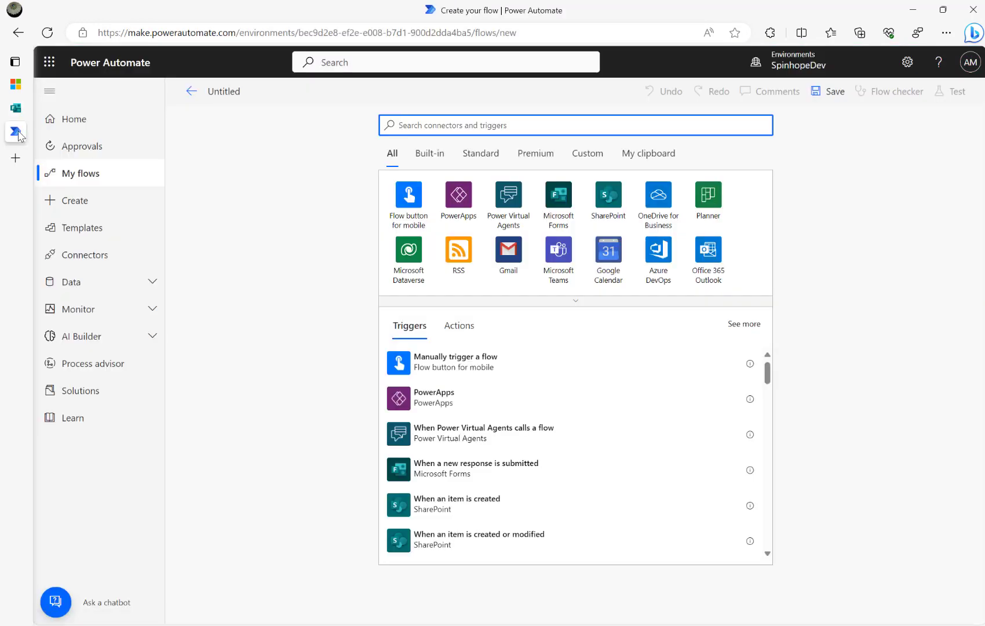
left_click(559, 197)
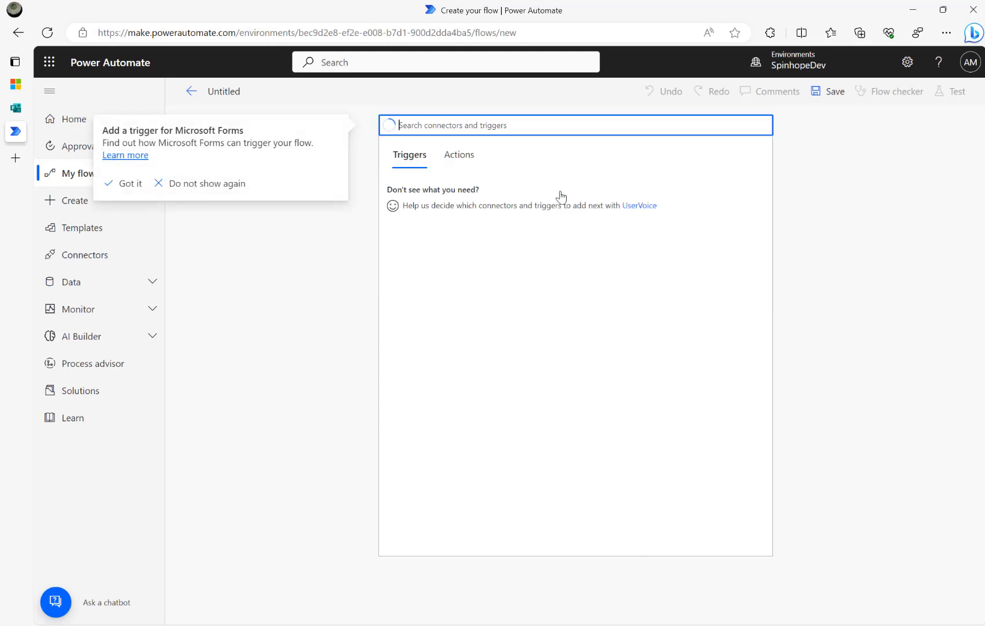
left_click(433, 188)
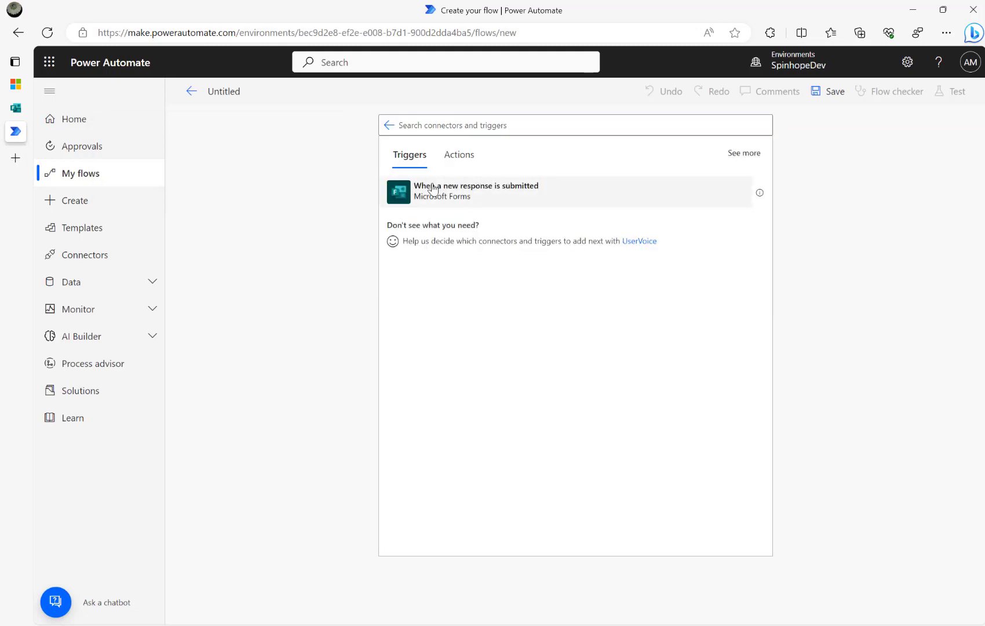
left_click(433, 188)
Check the survey's title in Microsoft Forms, and set the trigger's Form Id to Sports Survey 2023 in Power Automate.
left_click(650, 165)
left_click(563, 217)
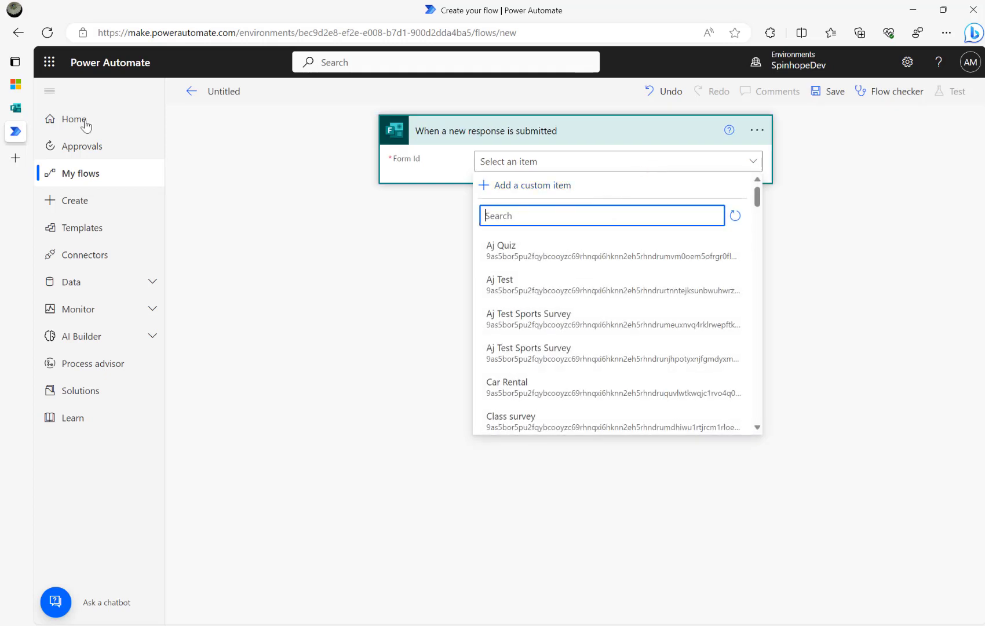
left_click(16, 108)
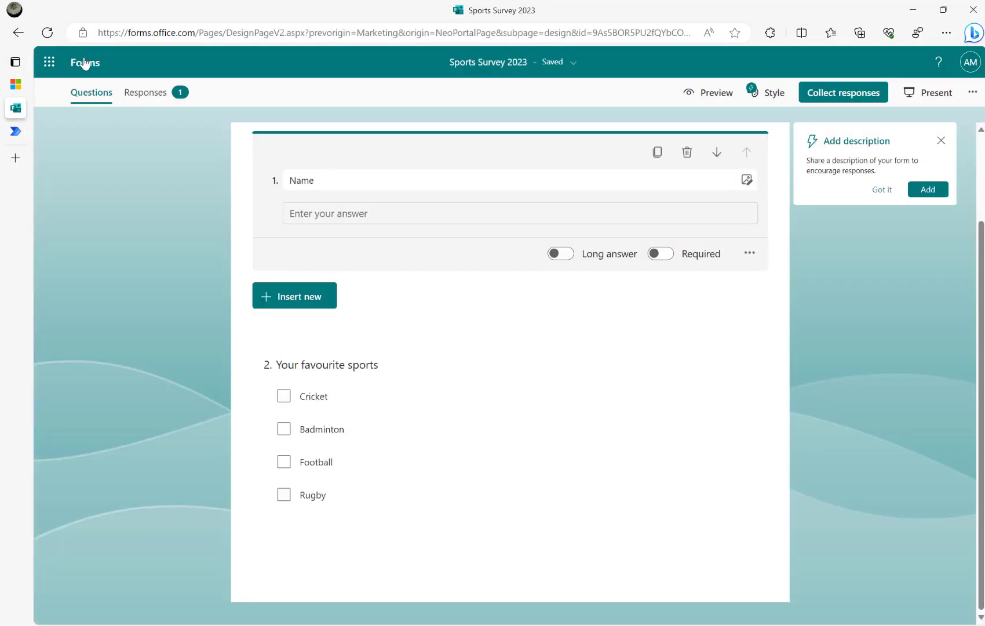
scroll(447, 270, "up", 2)
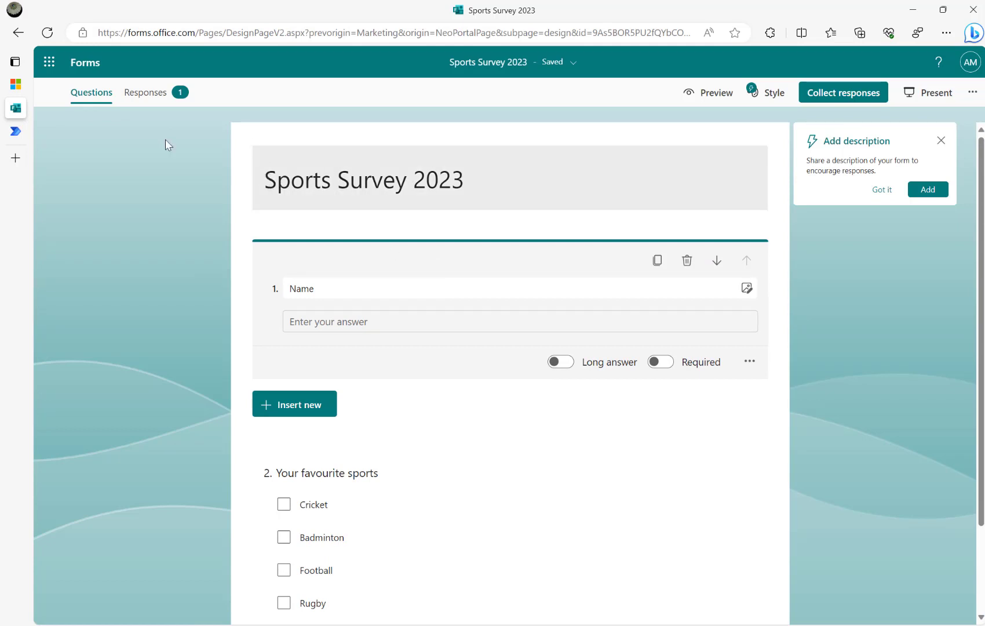
left_click(16, 131)
type("sports su")
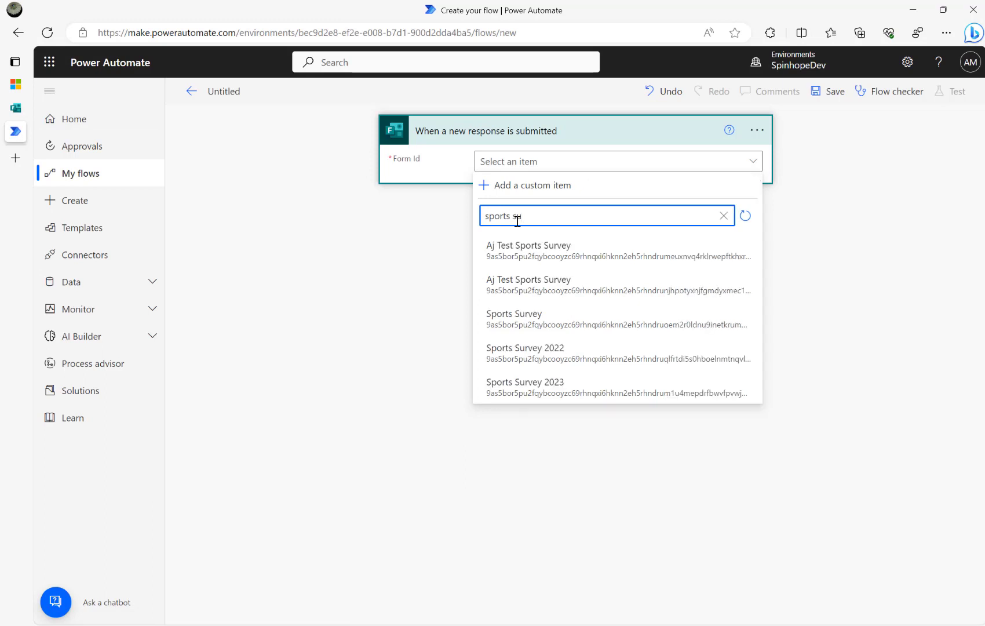
left_click(559, 381)
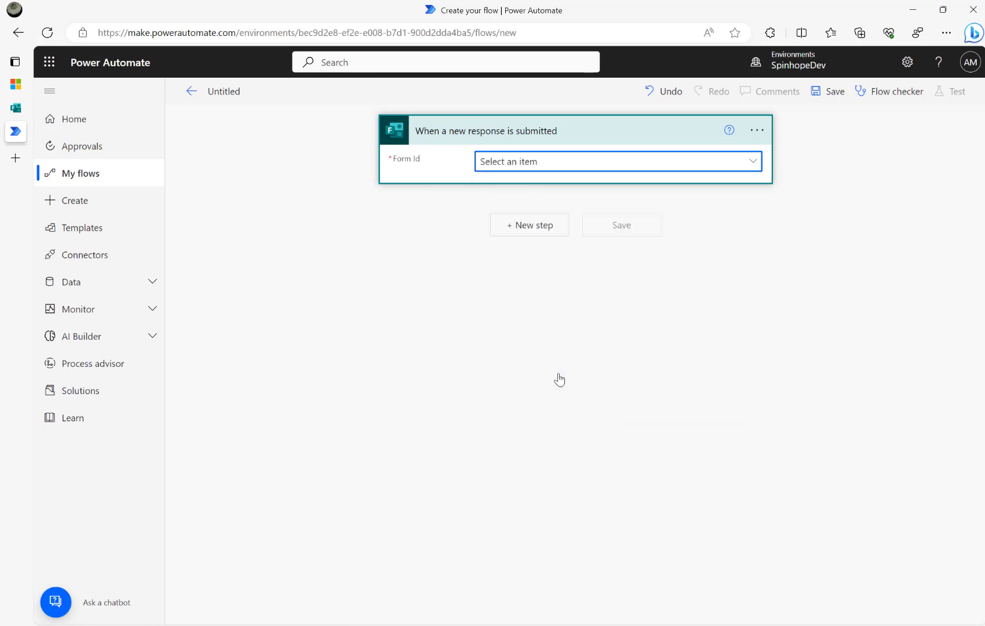
Add the Microsoft Forms action "Get response details" after the trigger.
left_click(533, 225)
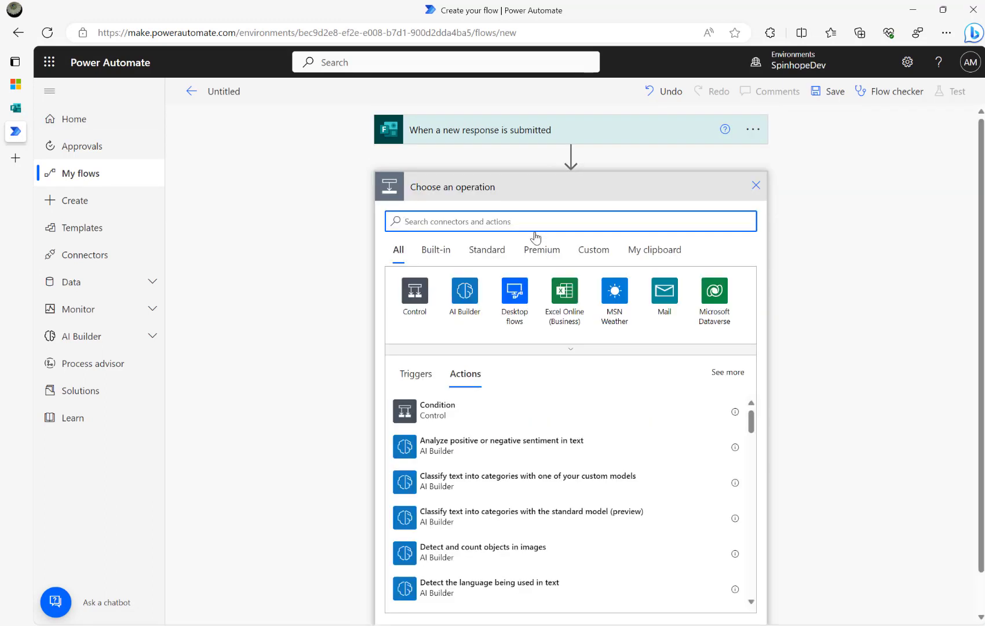
type("micro")
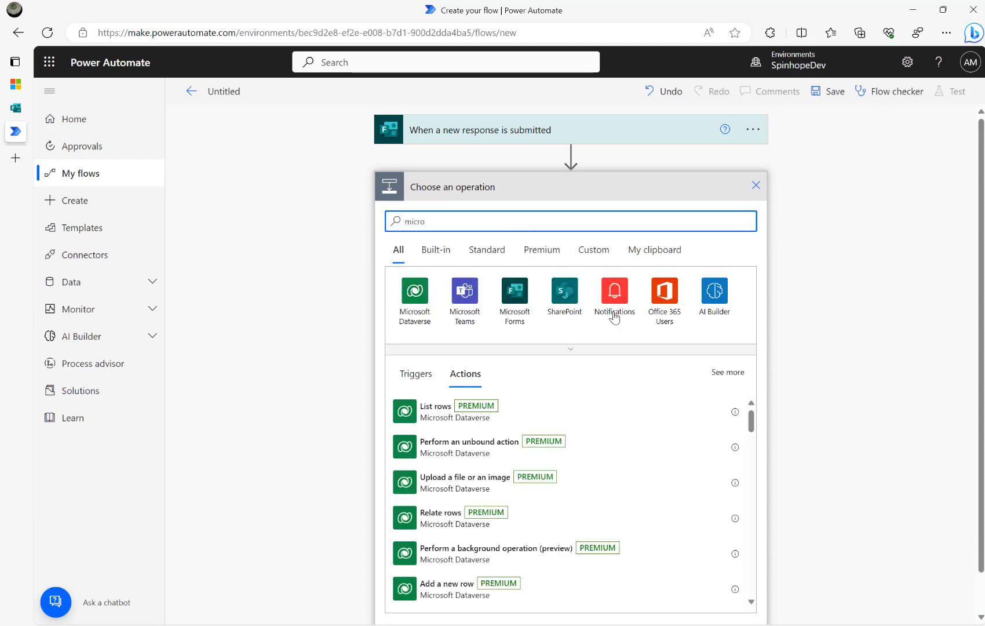
left_click(515, 299)
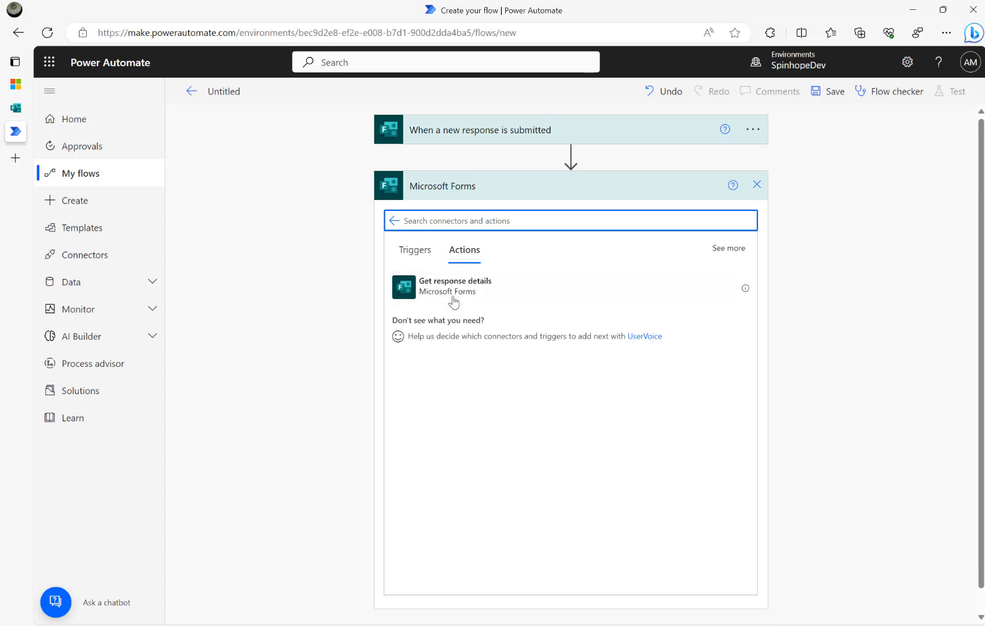
left_click(453, 293)
Set Get response details to use the Sports Survey 2023 form and the trigger's Response Id dynamic value.
left_click(542, 221)
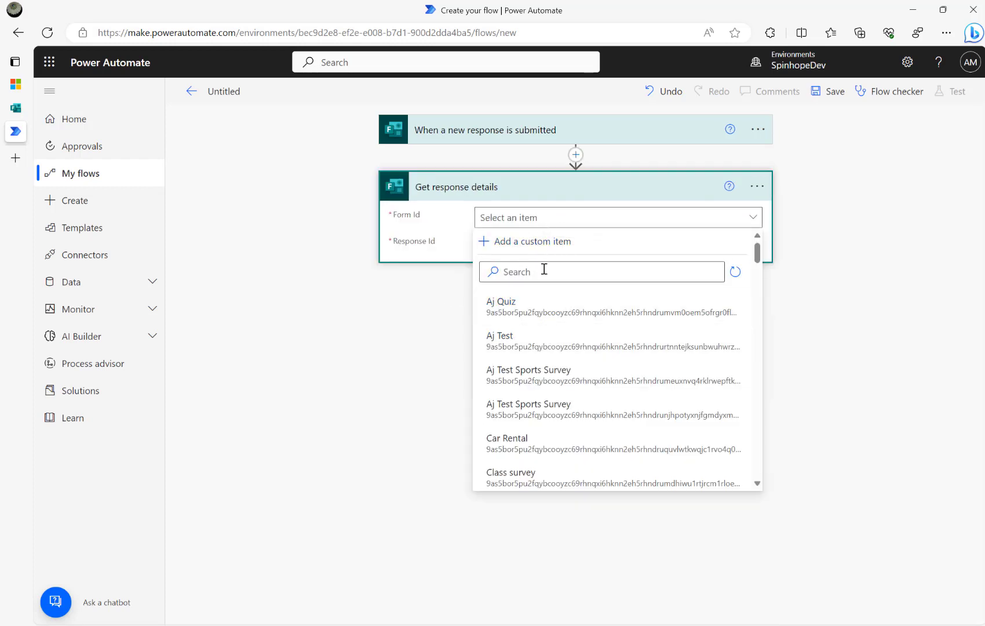
left_click(528, 275)
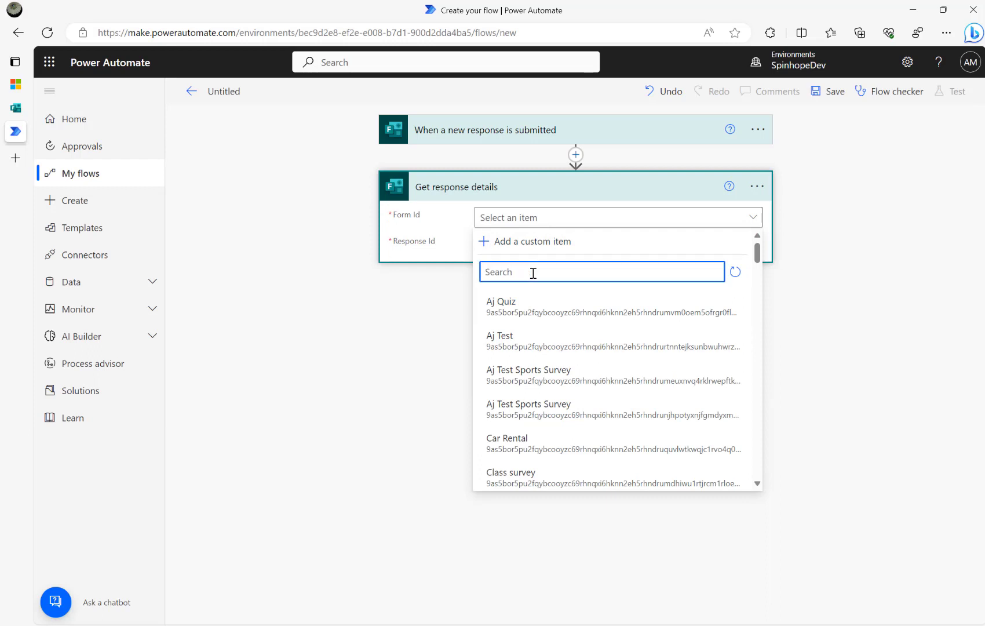
type("sports")
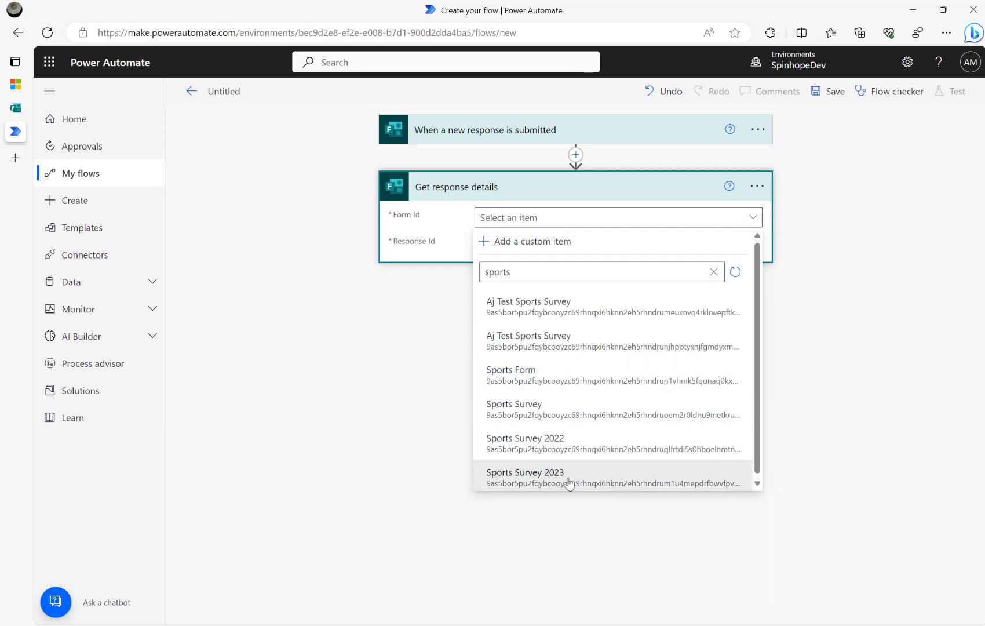
left_click(566, 532)
left_click(560, 249)
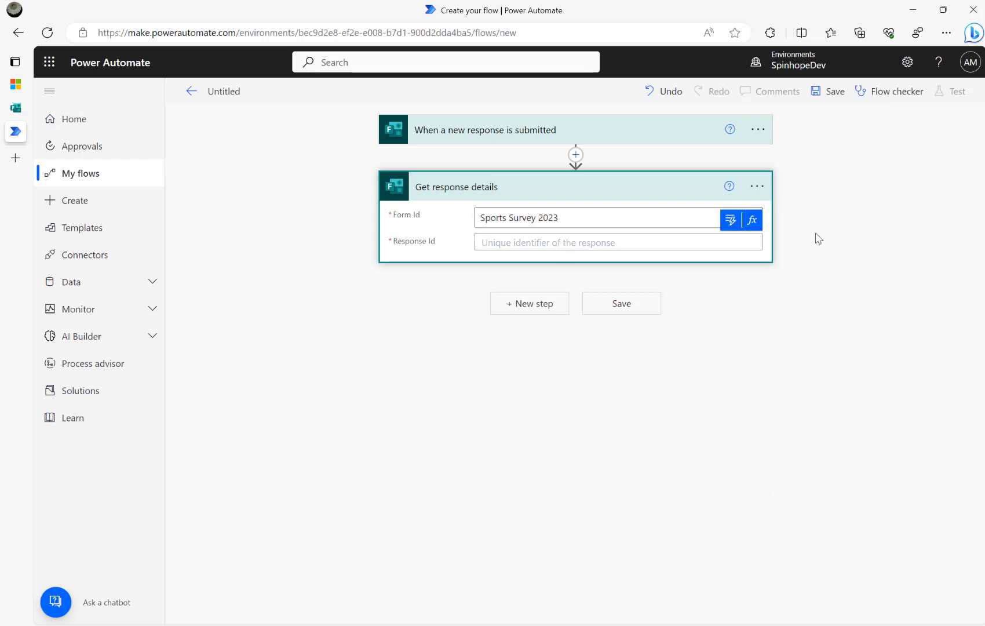
left_click(731, 221)
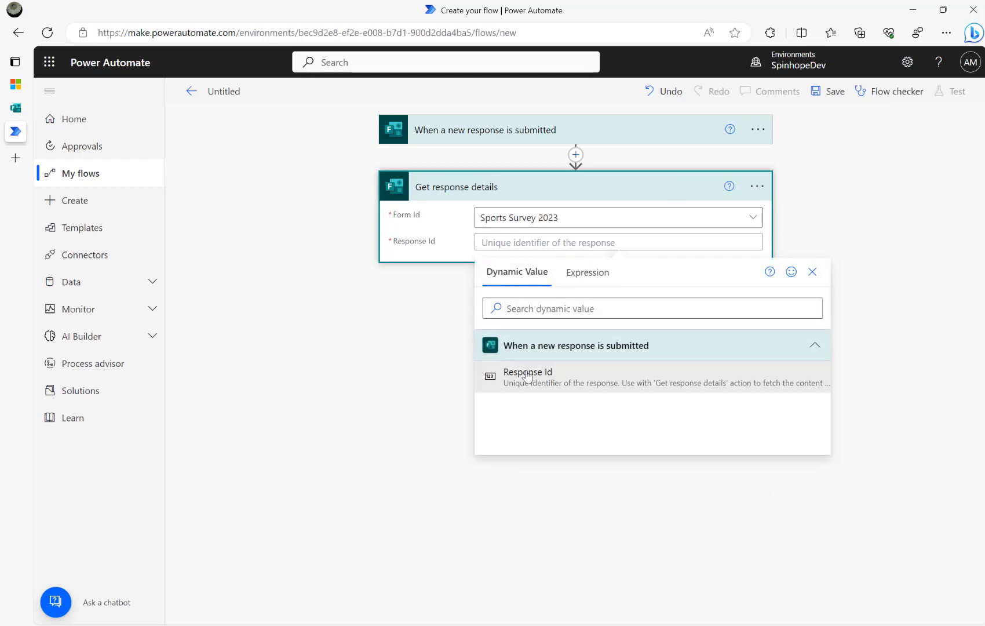
left_click(526, 375)
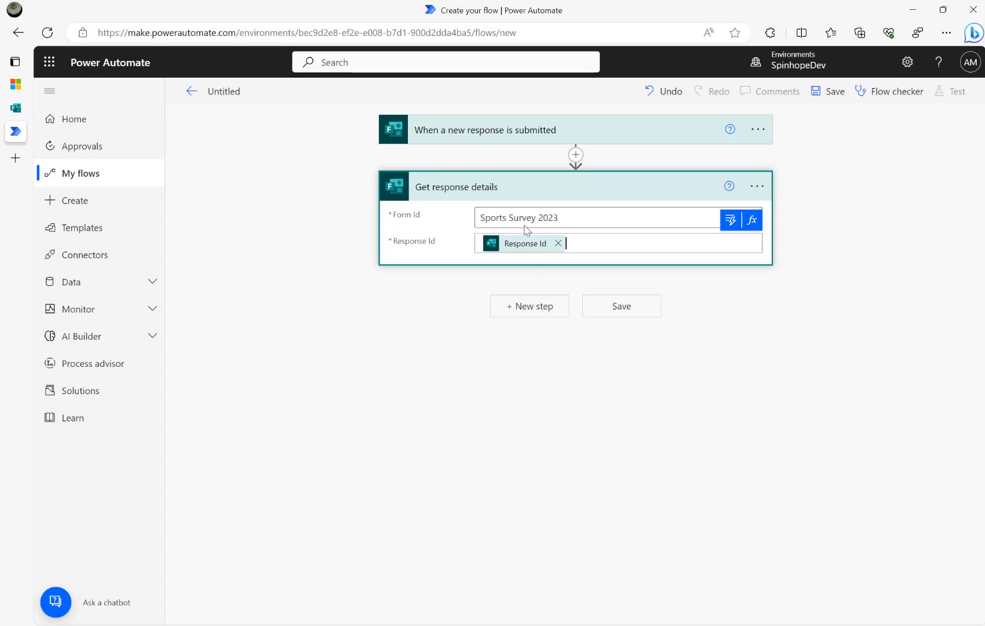
Rename the untitled flow as "Collect Forms Responses".
left_click(229, 94)
type("Collect")
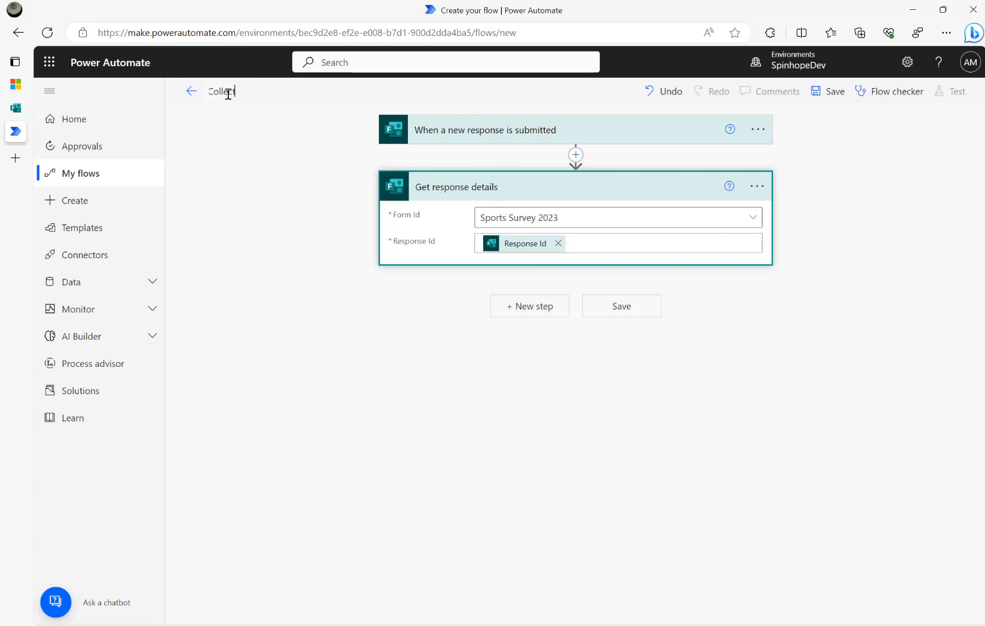
type(" Forms Responses")
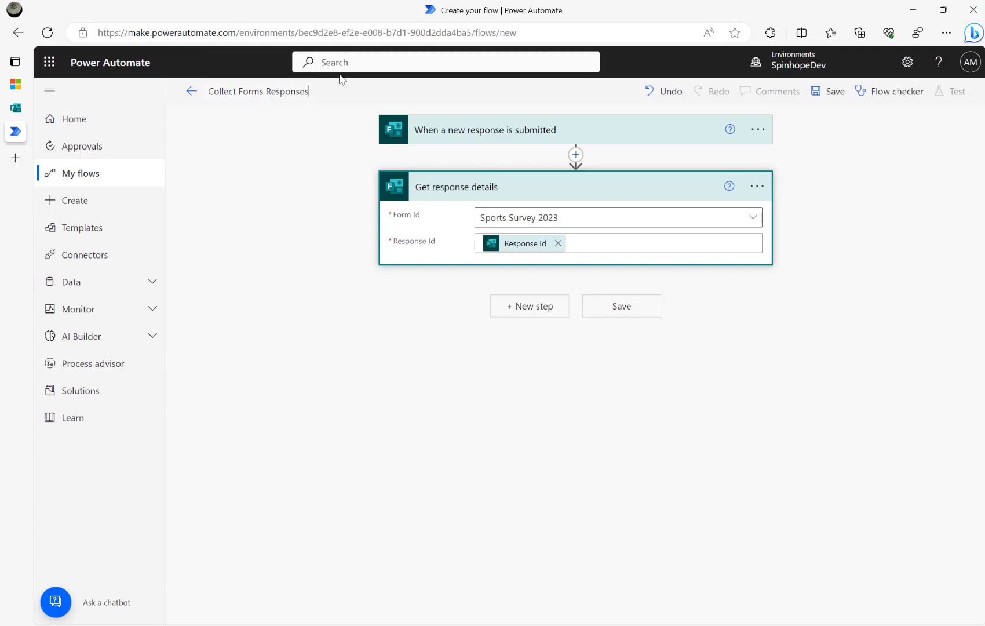
Add a Compose action after Get response details, with the "Your favourite sports" dynamic value as its input.
left_click(564, 308)
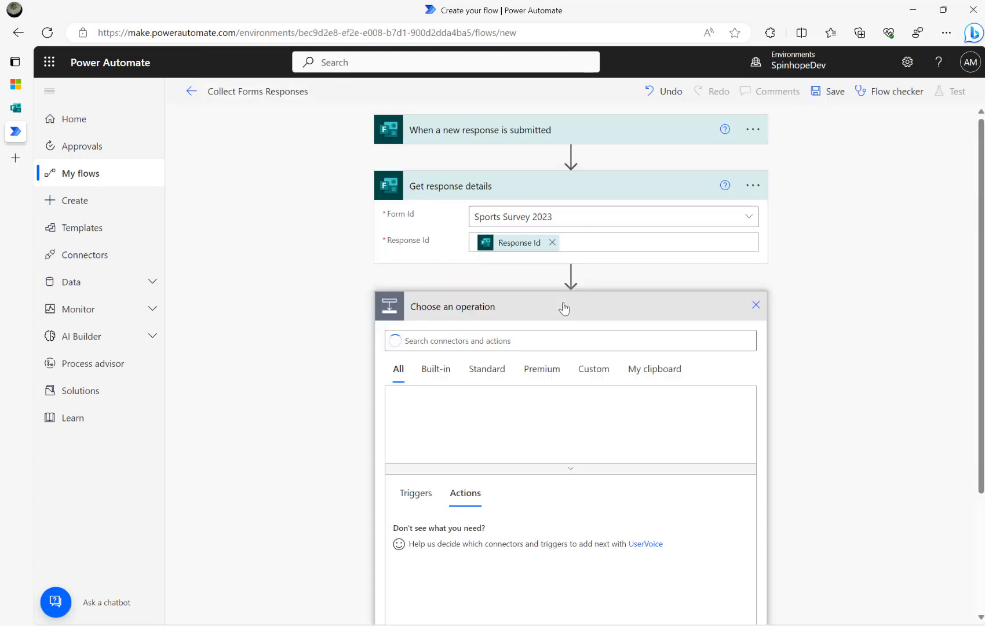
type("compose")
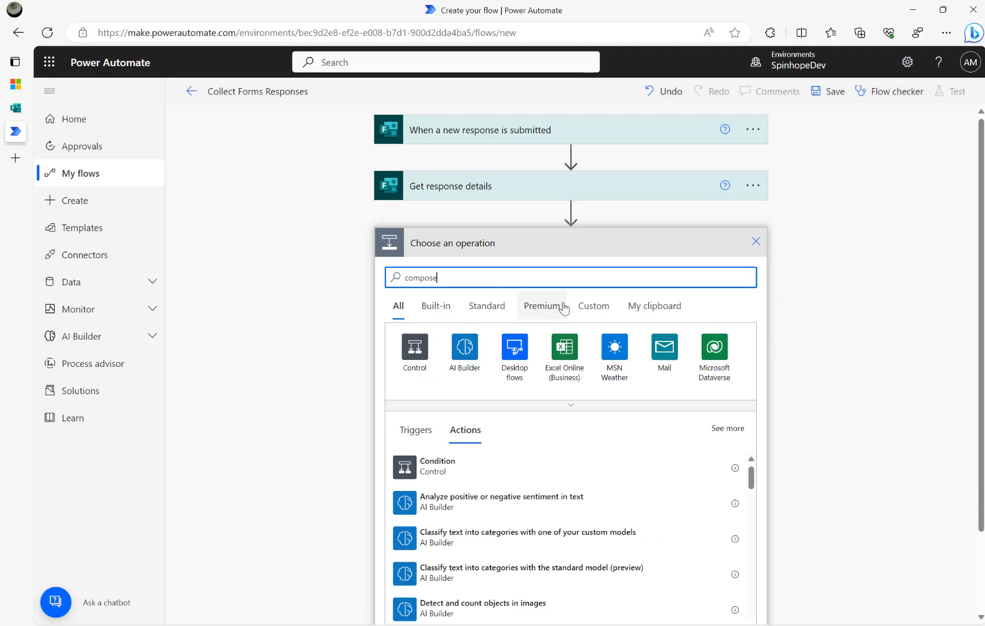
left_click(442, 469)
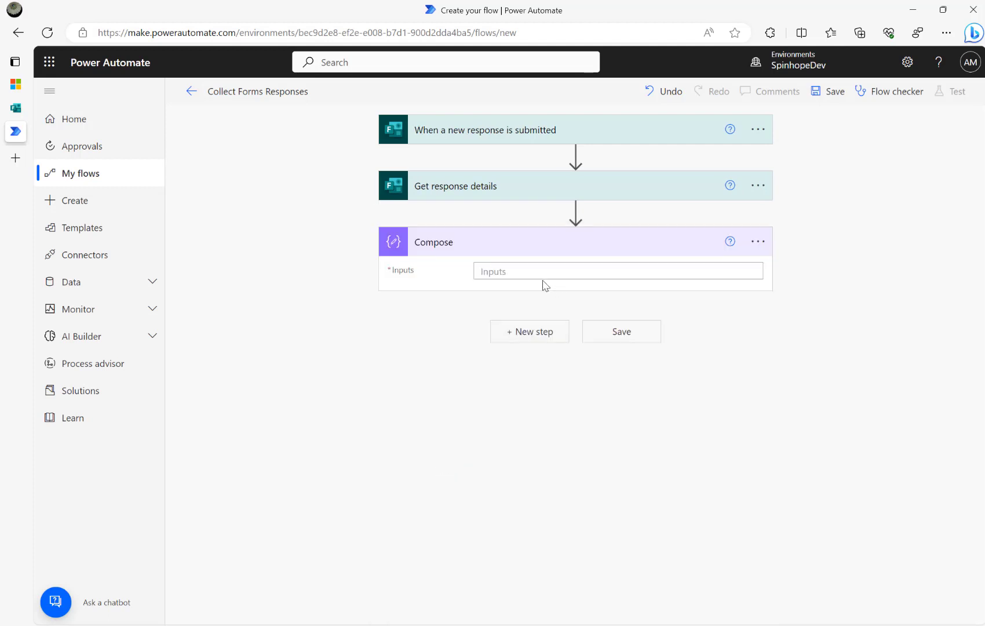
left_click(586, 270)
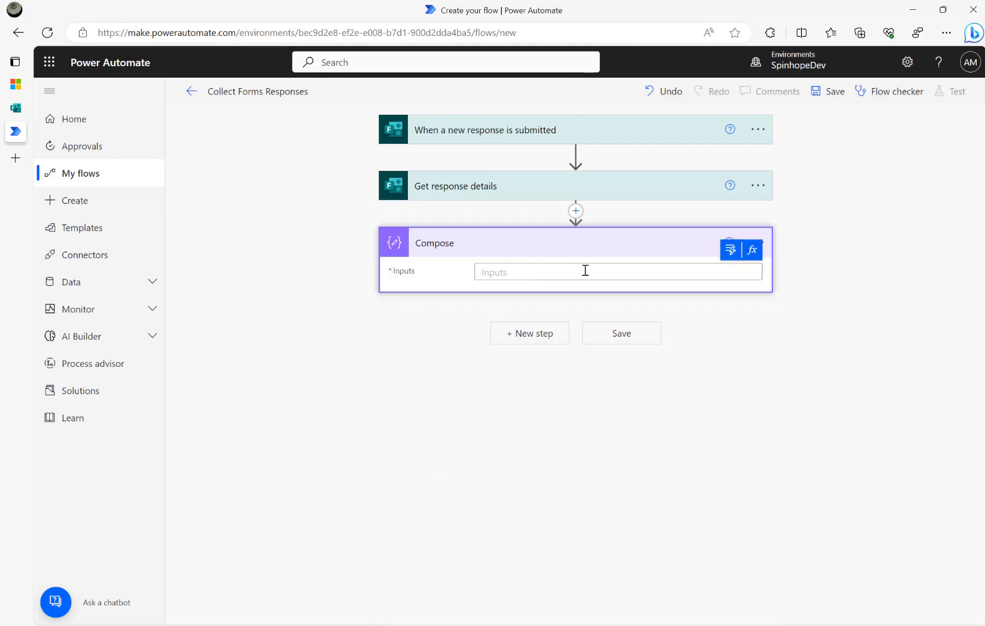
left_click(730, 251)
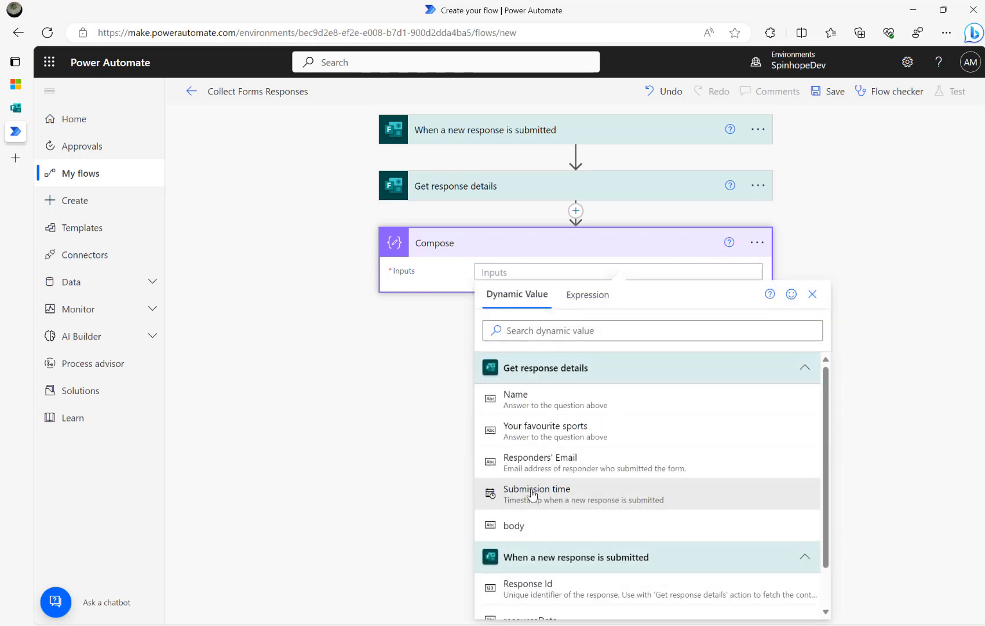
left_click(571, 437)
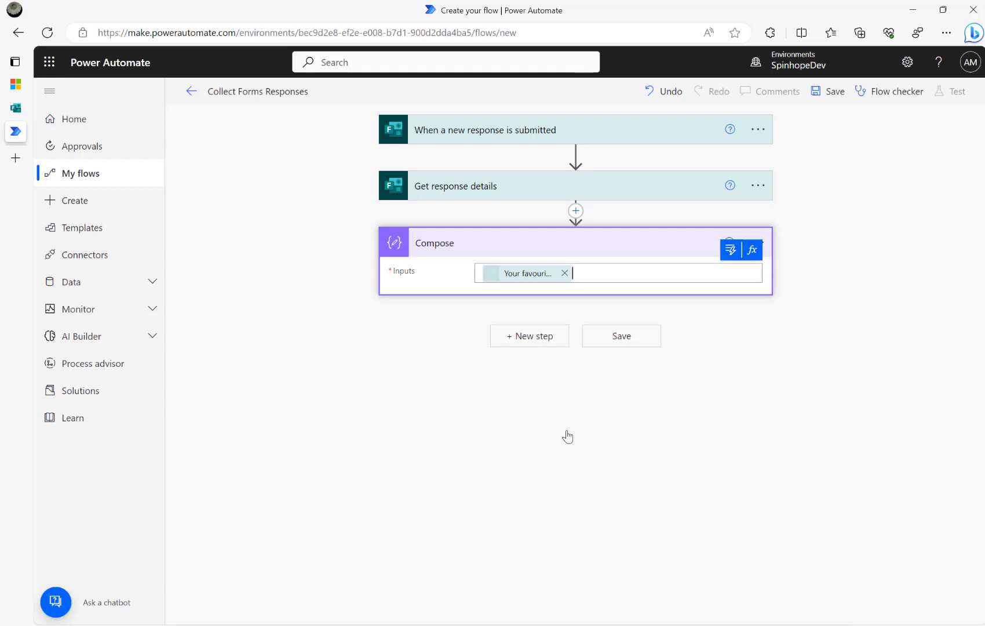
Save the flow and start a manual test run.
left_click(828, 94)
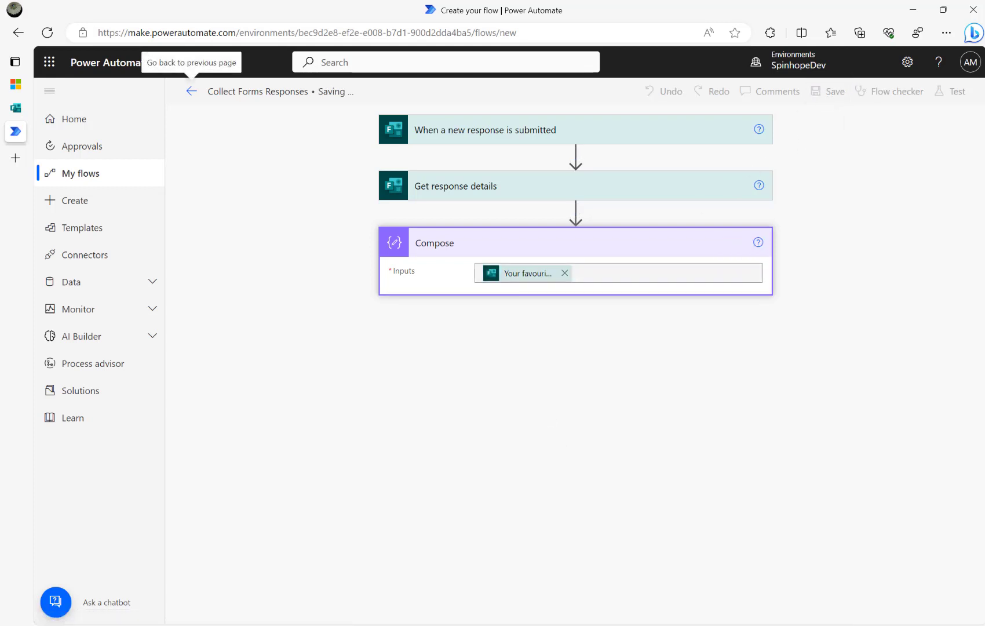
left_click(941, 95)
left_click(835, 125)
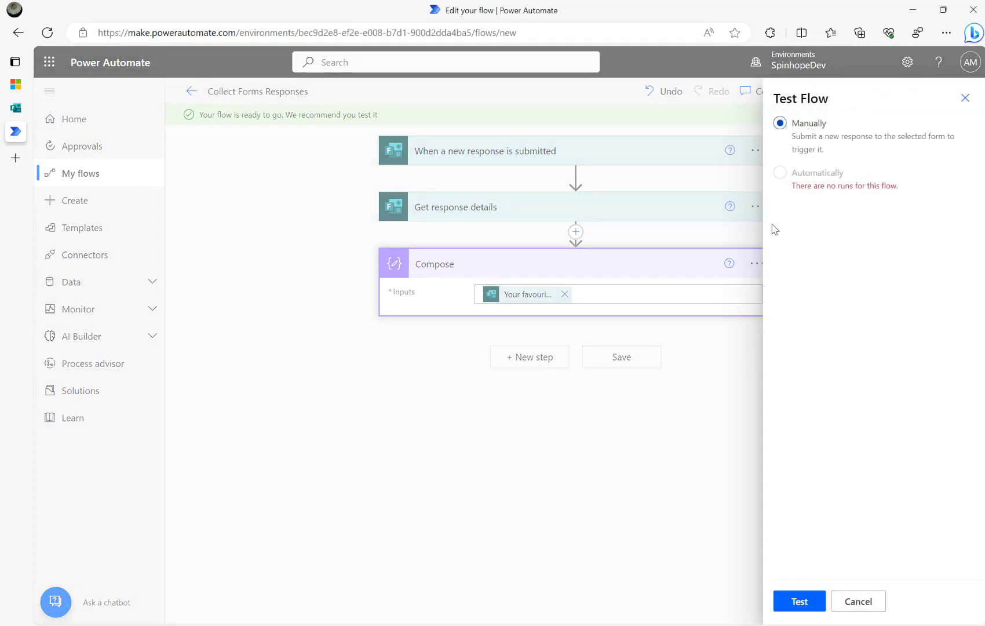
left_click(799, 602)
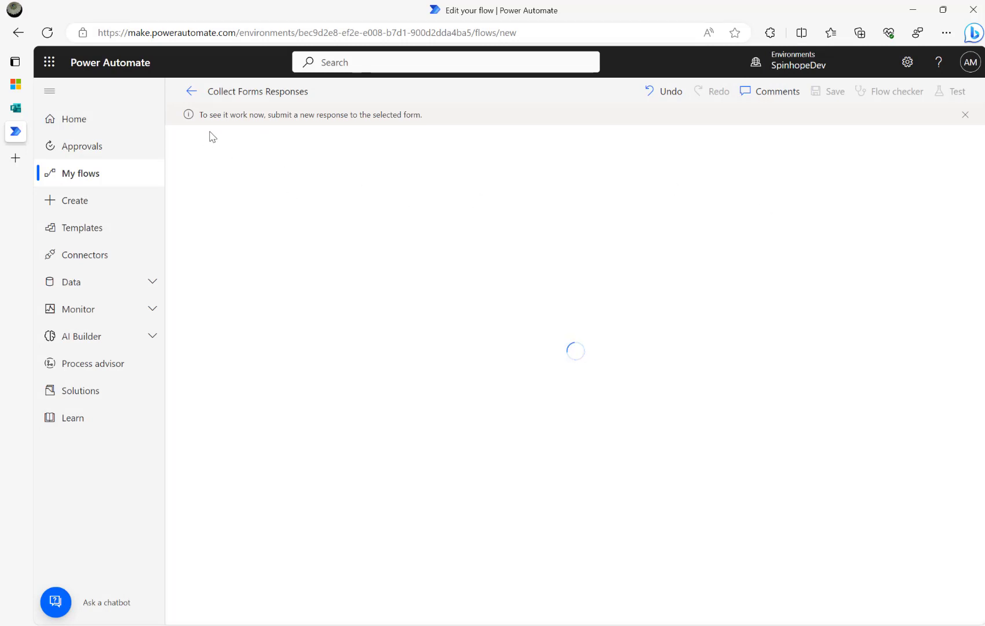
Switch to Microsoft Forms, preview Sports Survey 2023, and submit a response with a respondent's name and the sports Badminton and Rugby.
left_click(16, 109)
left_click(942, 142)
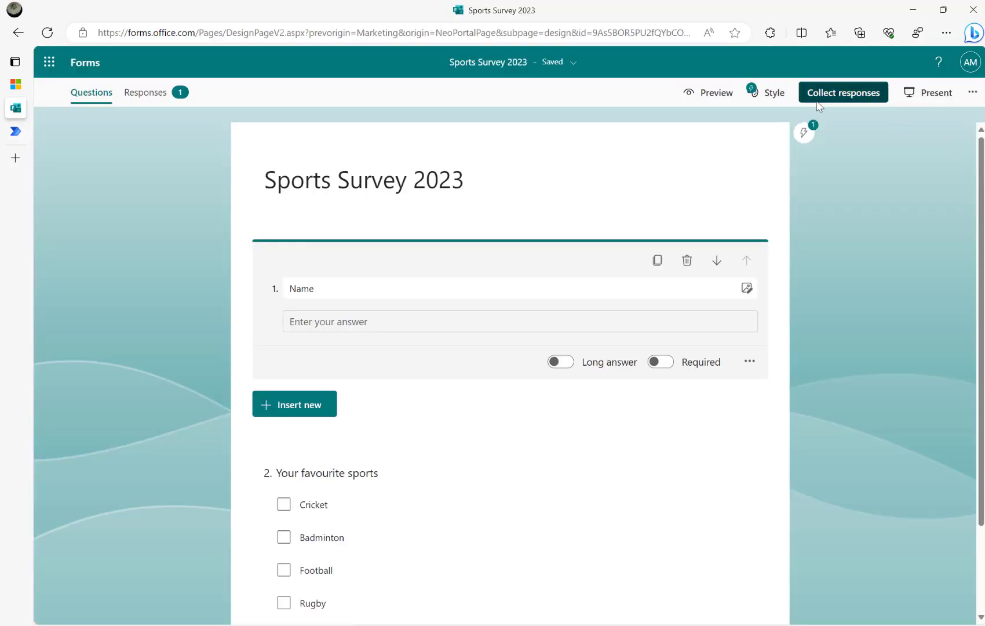
left_click(709, 95)
left_click(340, 260)
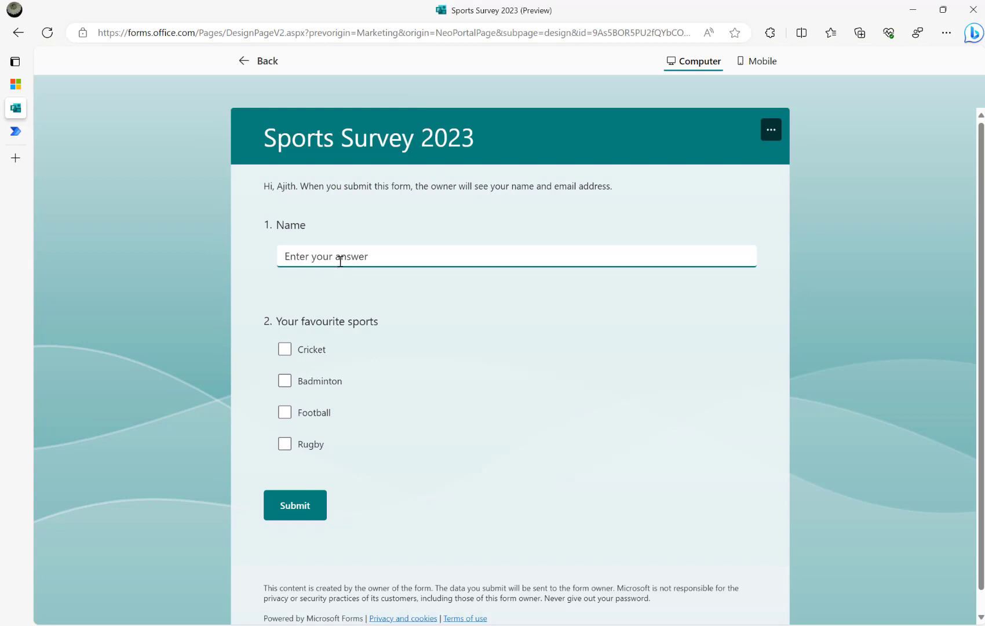
type("David")
left_click(314, 382)
left_click(318, 451)
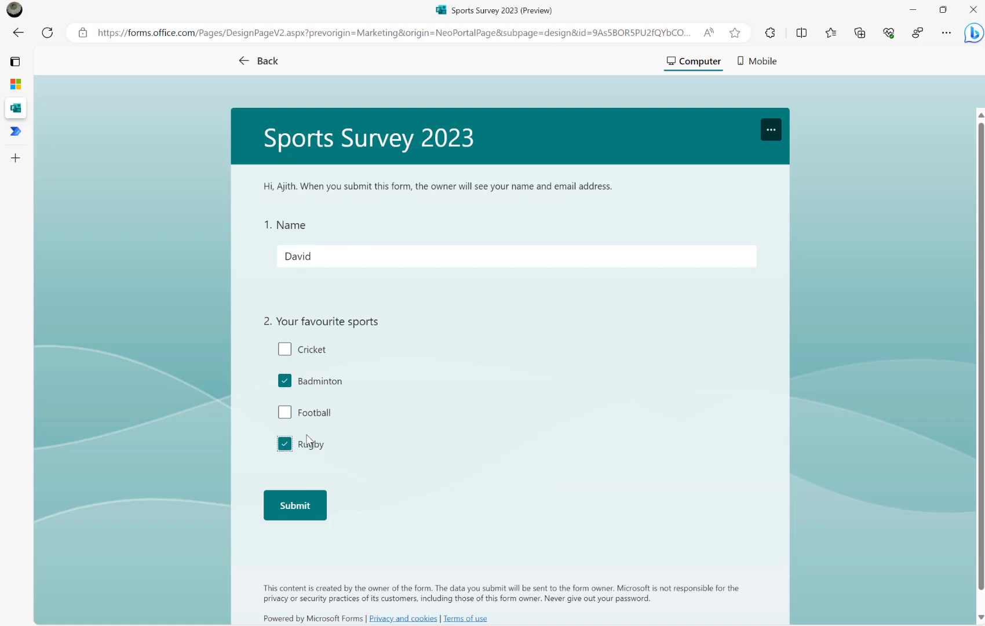
left_click(286, 513)
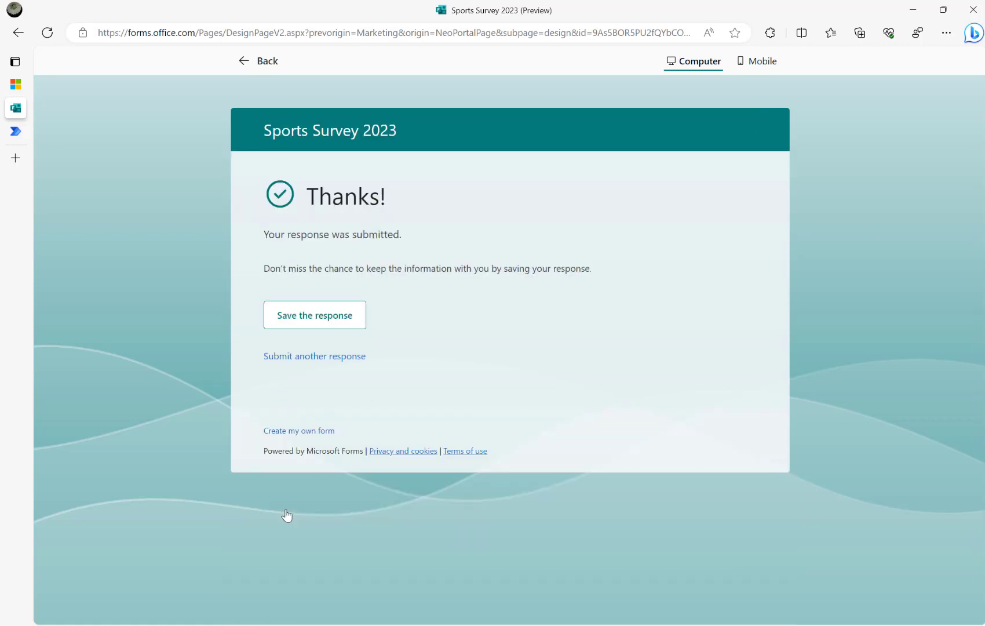
Return to Power Automate and examine the Compose action's inputs and outputs in the test run.
left_click(15, 131)
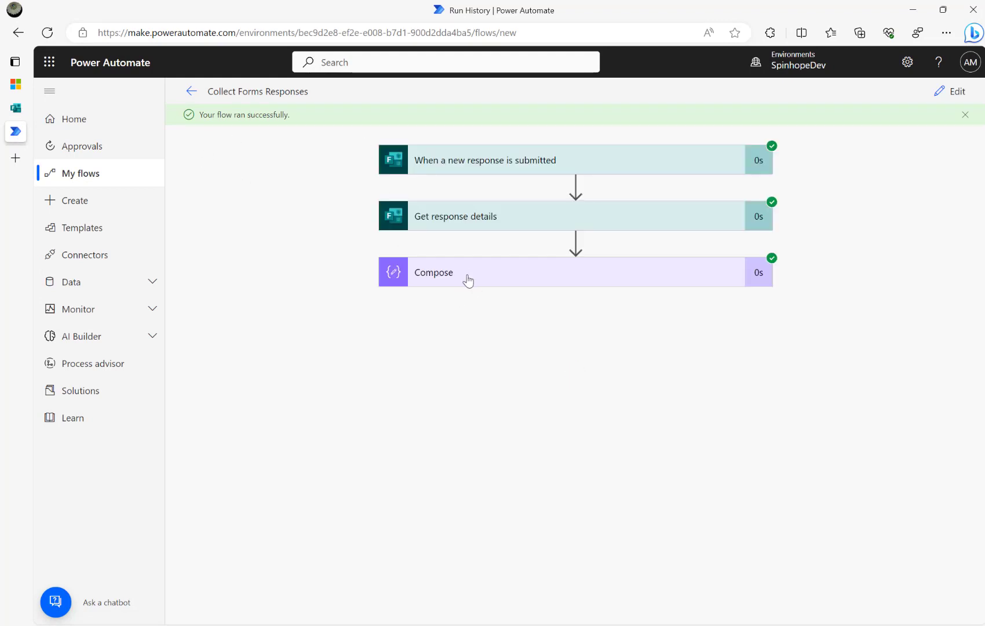
left_click(468, 273)
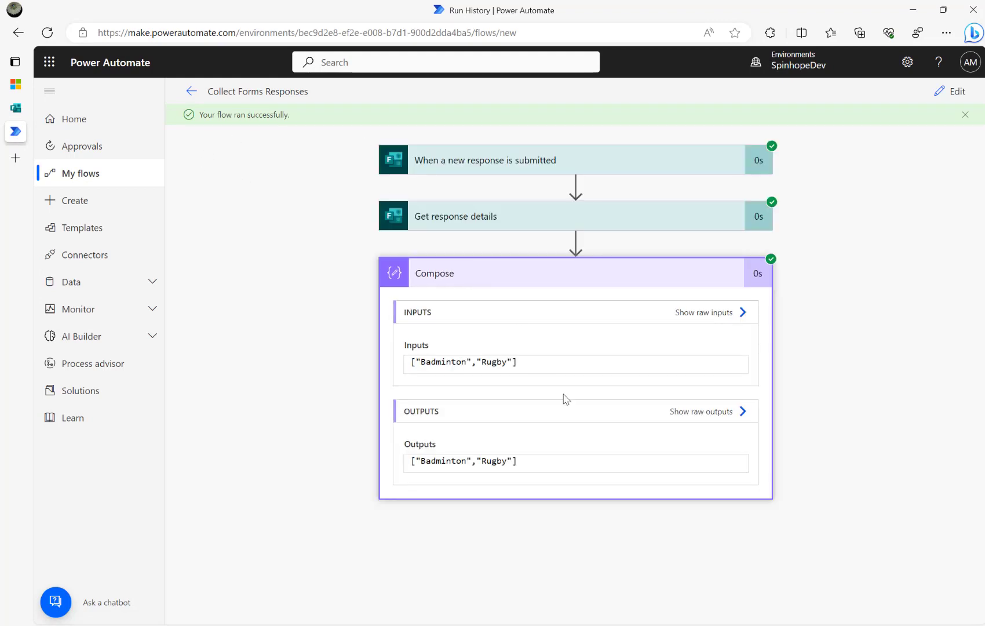
Reopen the flow for editing and add a Data Operation Join action after Compose.
left_click_drag(549, 361, 351, 359)
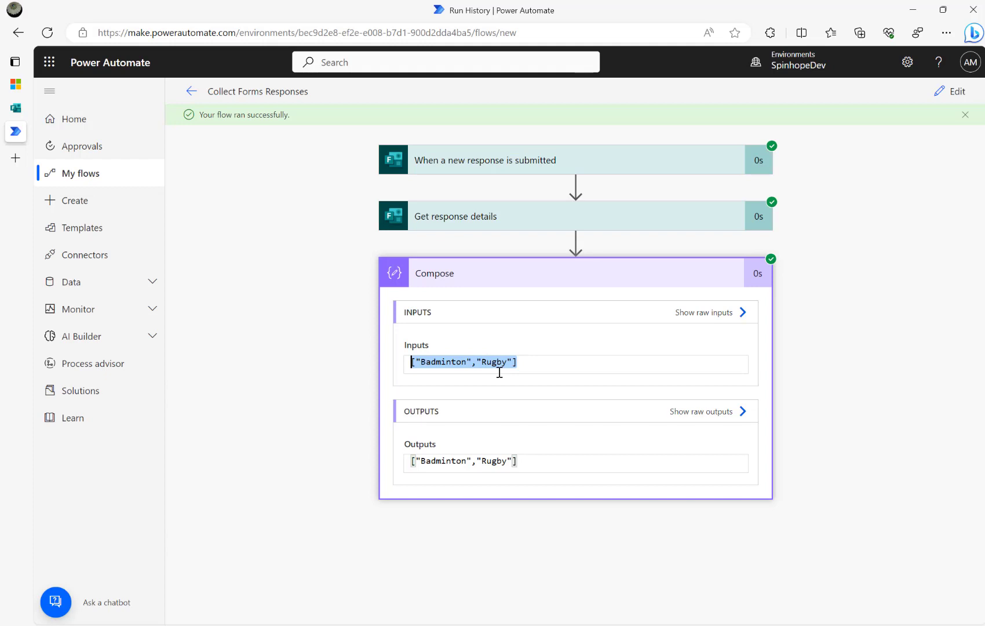
left_click(941, 98)
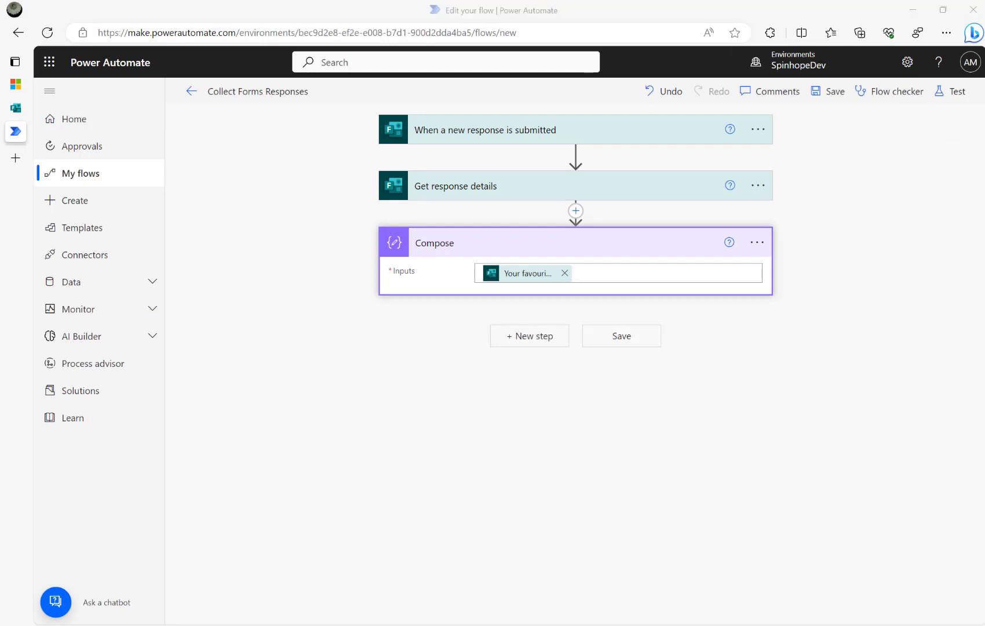
left_click(534, 341)
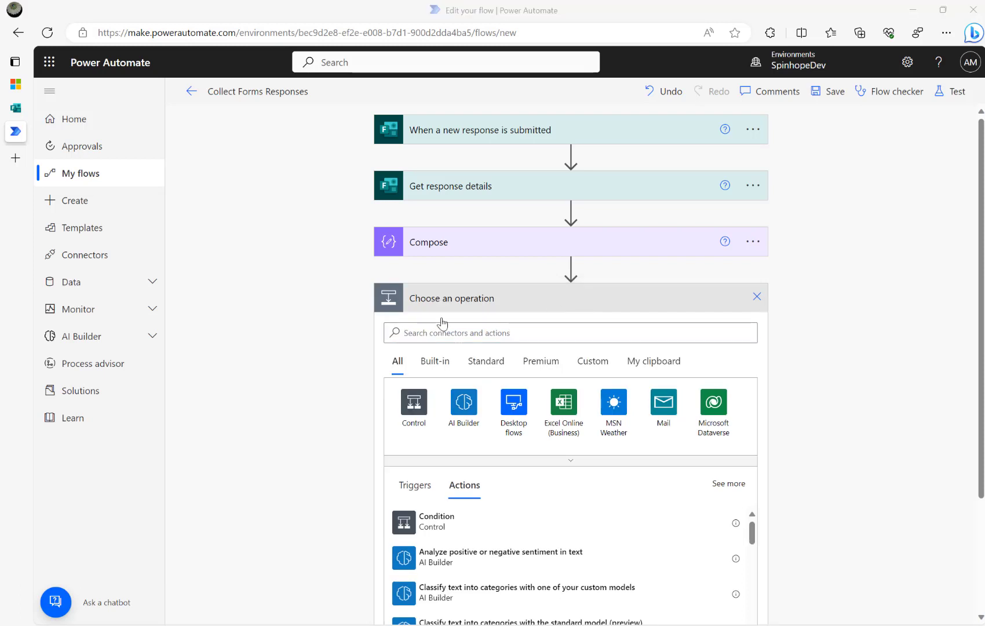
type("join")
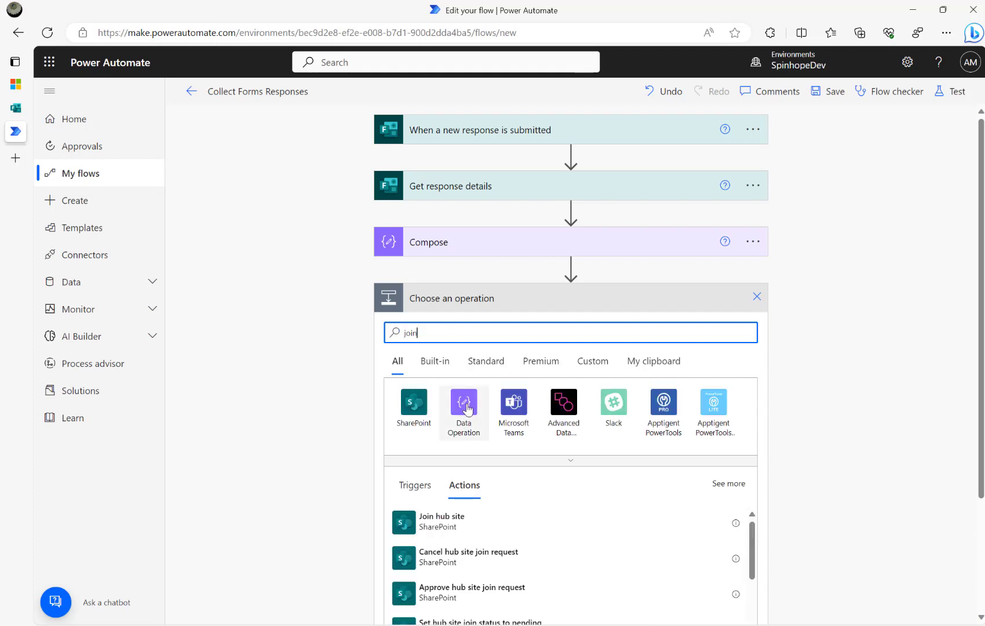
left_click(470, 415)
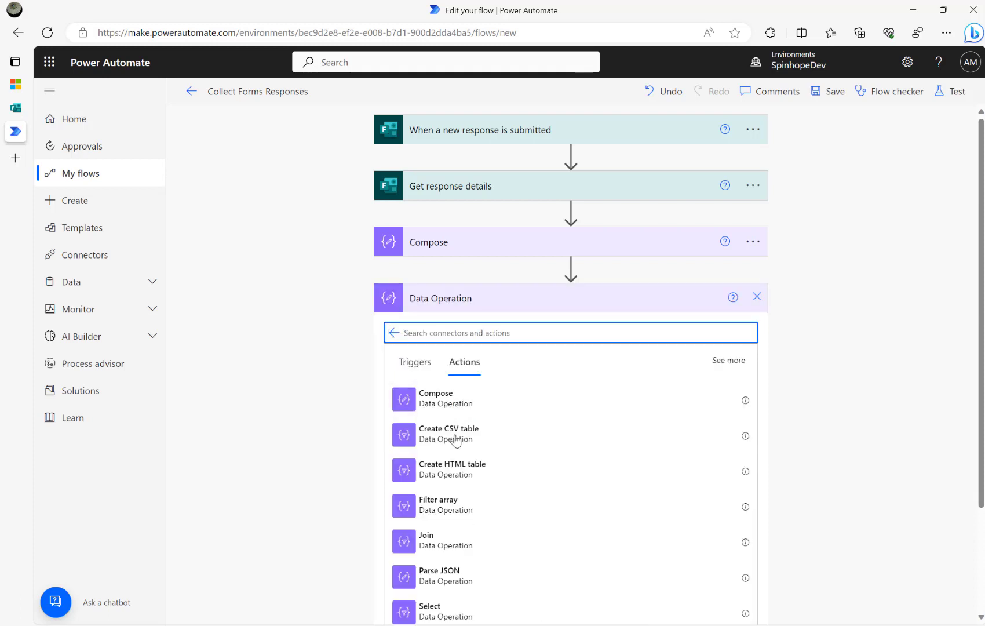
left_click(436, 549)
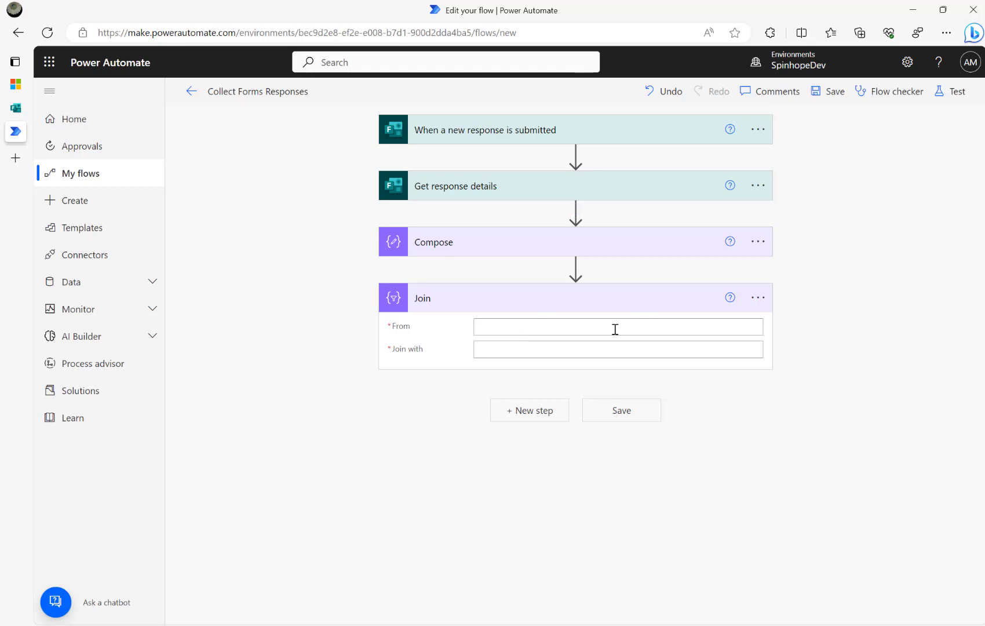
Set the Join action's From to the expression json(outputs('Compose')) and its Join with separator to a semicolon.
left_click(530, 331)
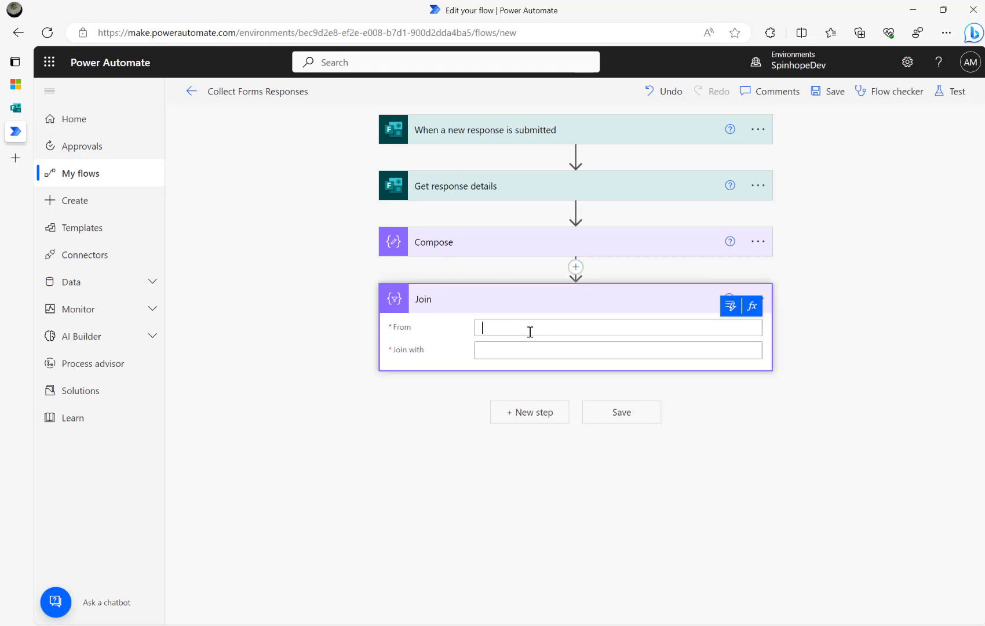
left_click(753, 307)
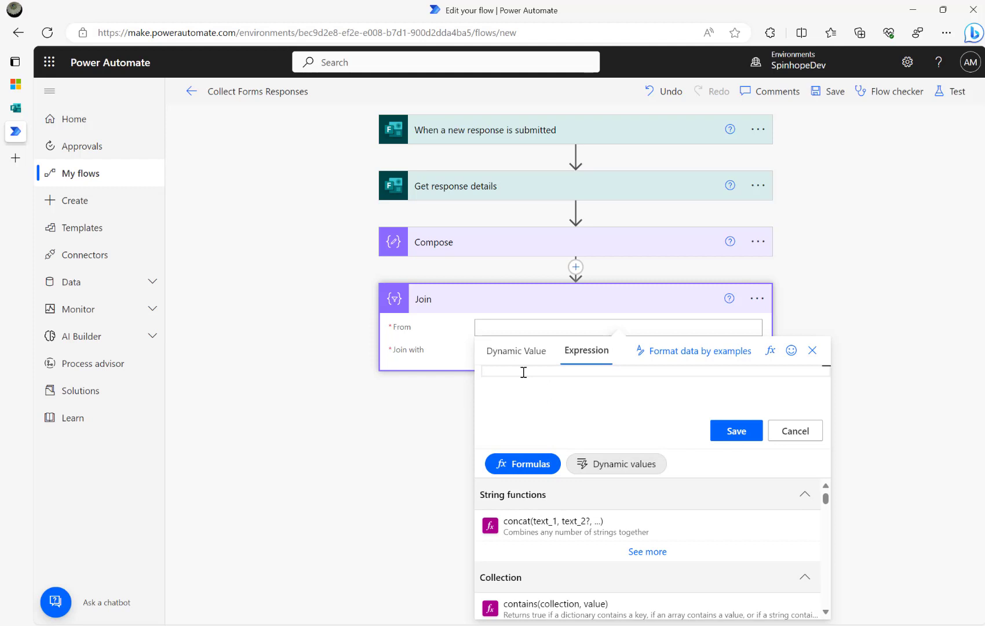
type("josn")
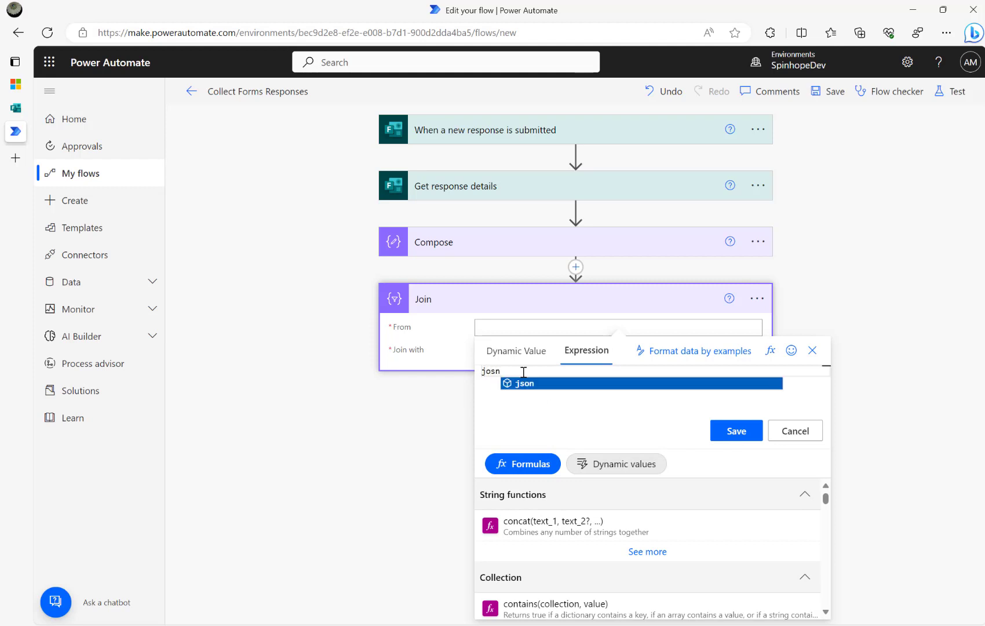
type("(")
key("BackSpace")
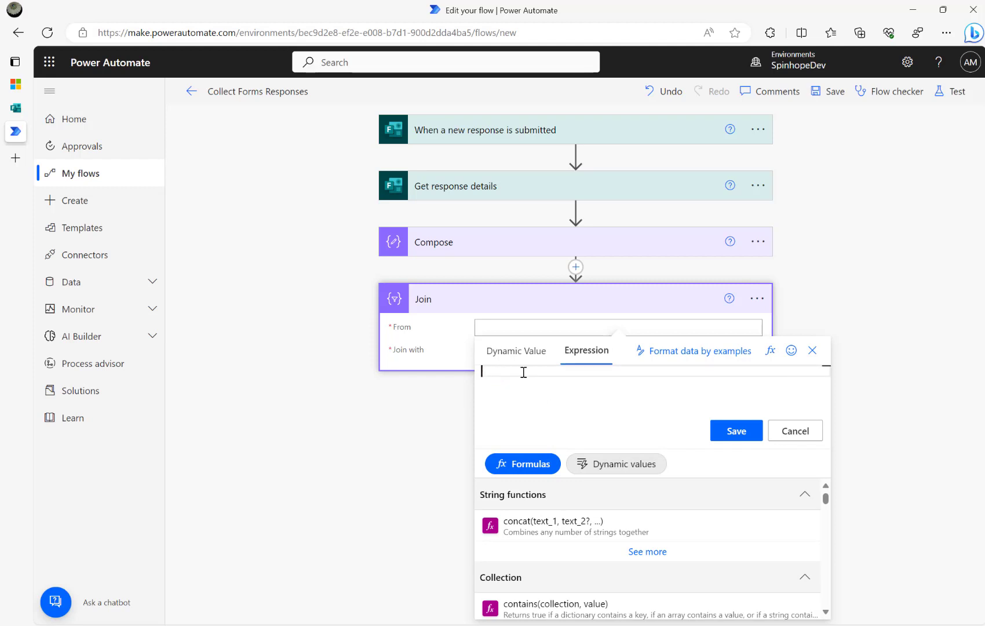
type("json")
key("Escape")
type("(")
left_click(616, 465)
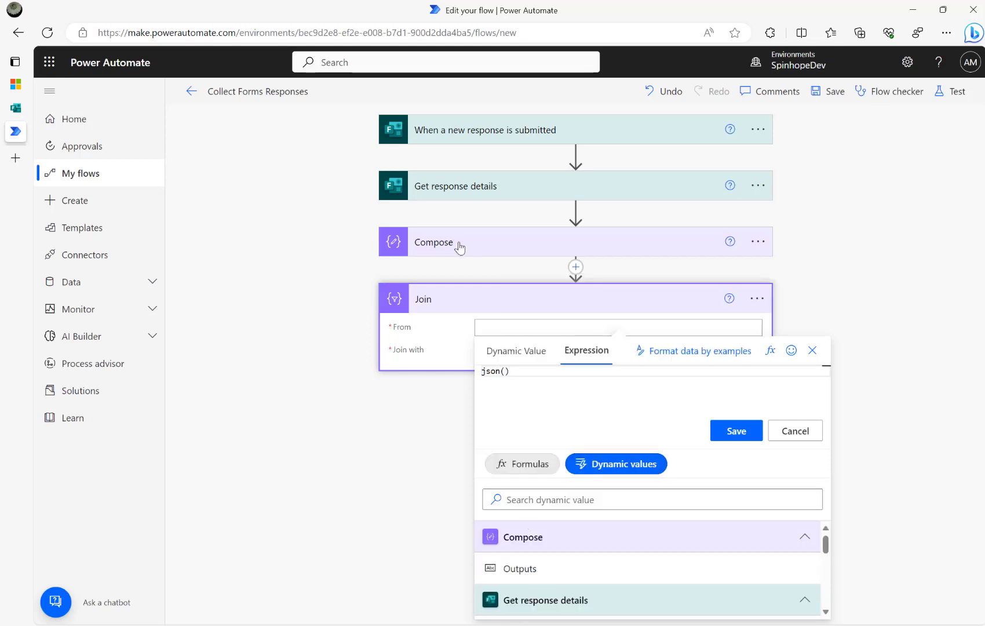
left_click(571, 570)
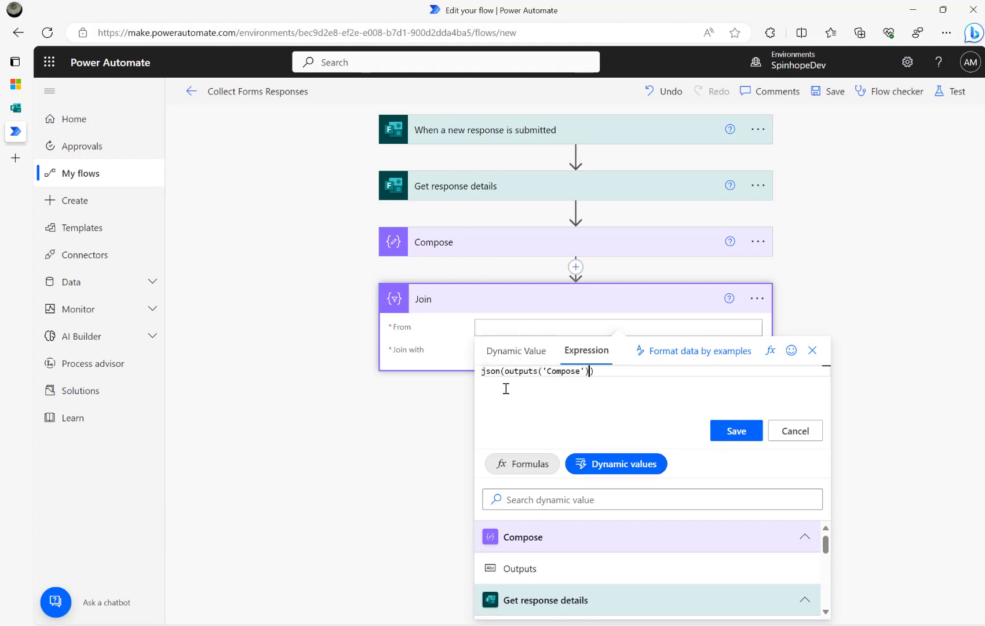
left_click(741, 431)
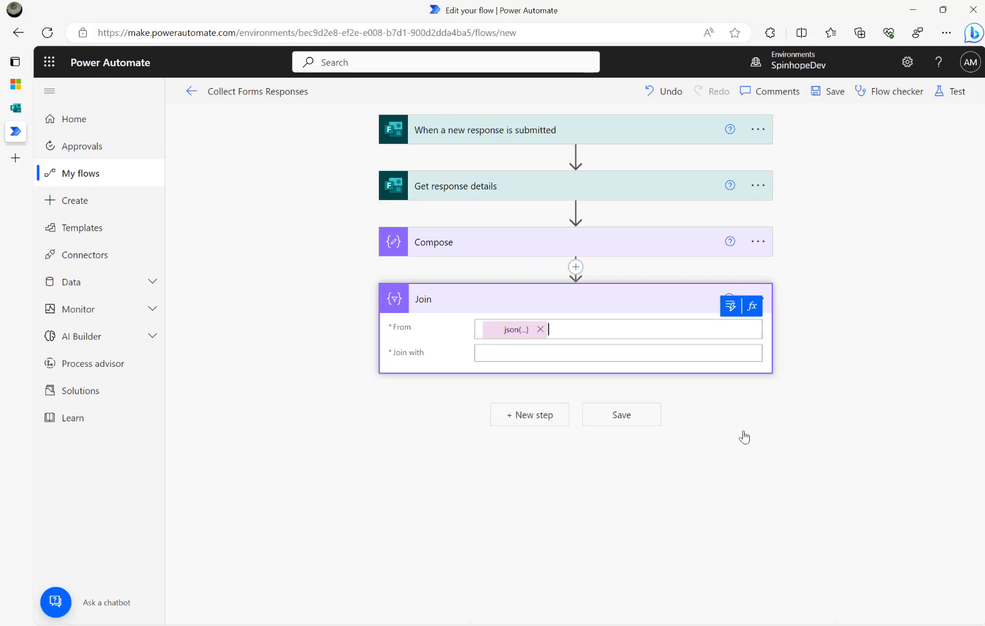
left_click(538, 351)
type(";")
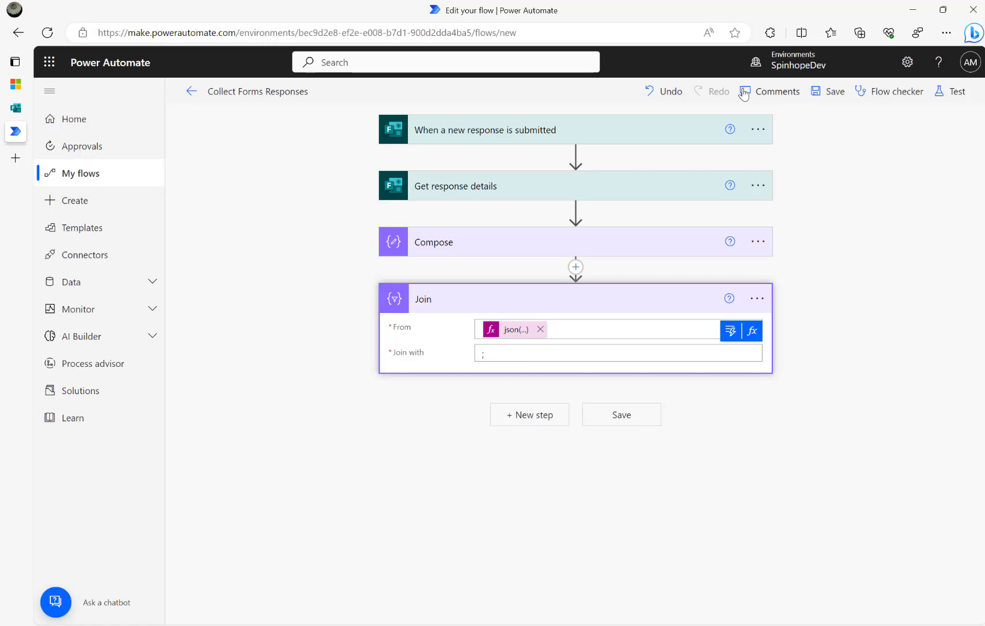
Save the flow through a manual test, leave that test, and reopen the flow for editing from its last successful run.
left_click(951, 92)
left_click(809, 603)
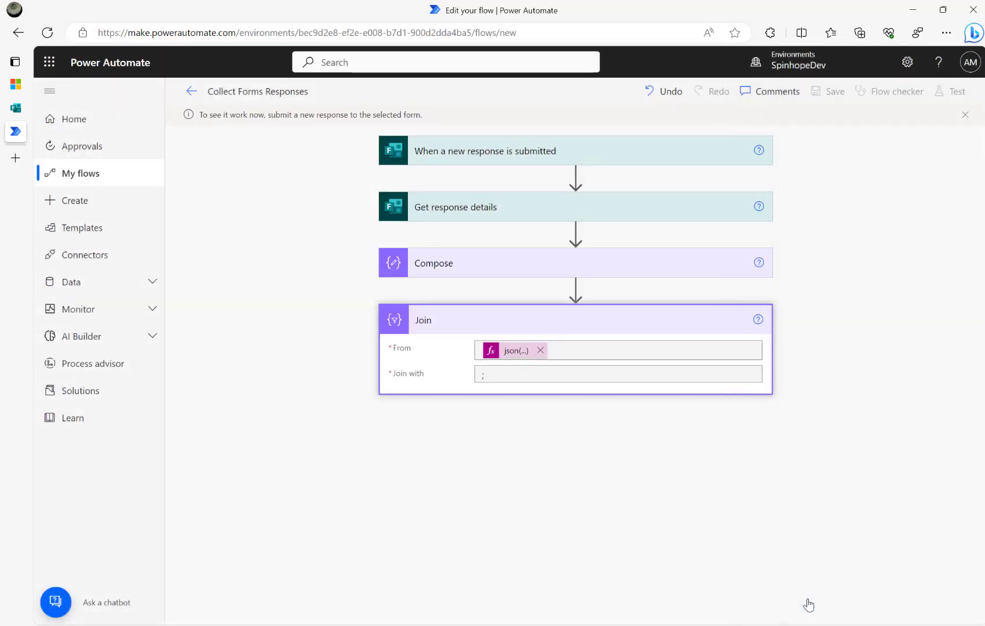
left_click(192, 91)
left_click(286, 497)
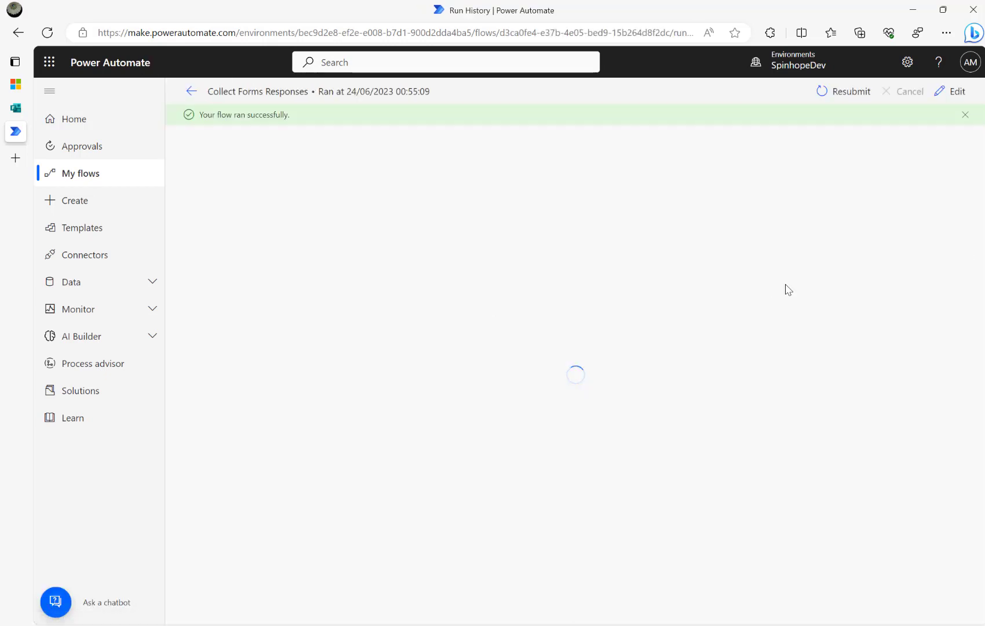
left_click(954, 91)
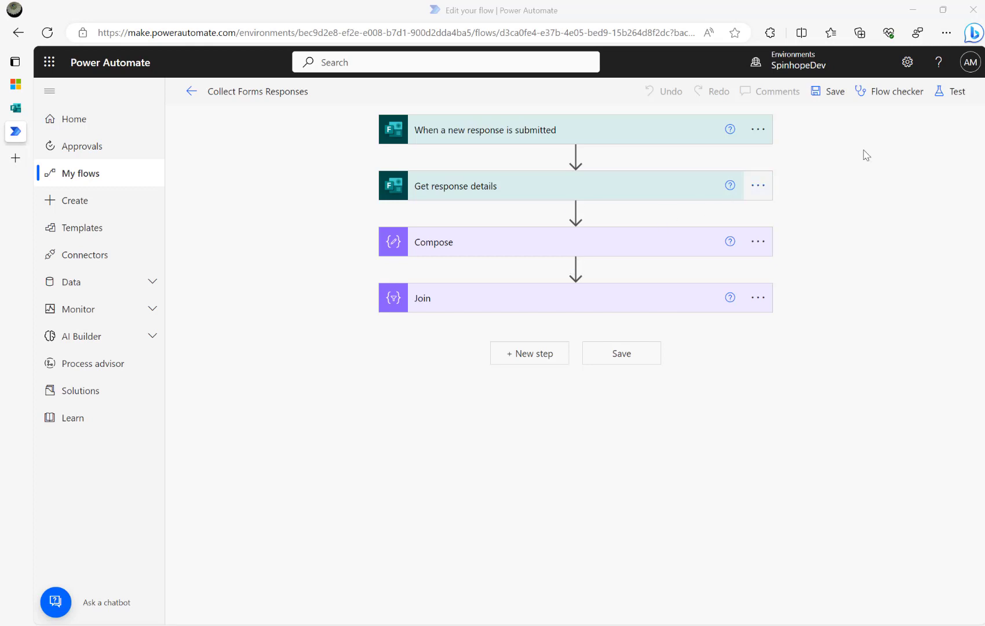
Test the flow automatically with the recently used trigger from the succeeded run.
left_click(947, 91)
left_click(807, 174)
left_click(830, 198)
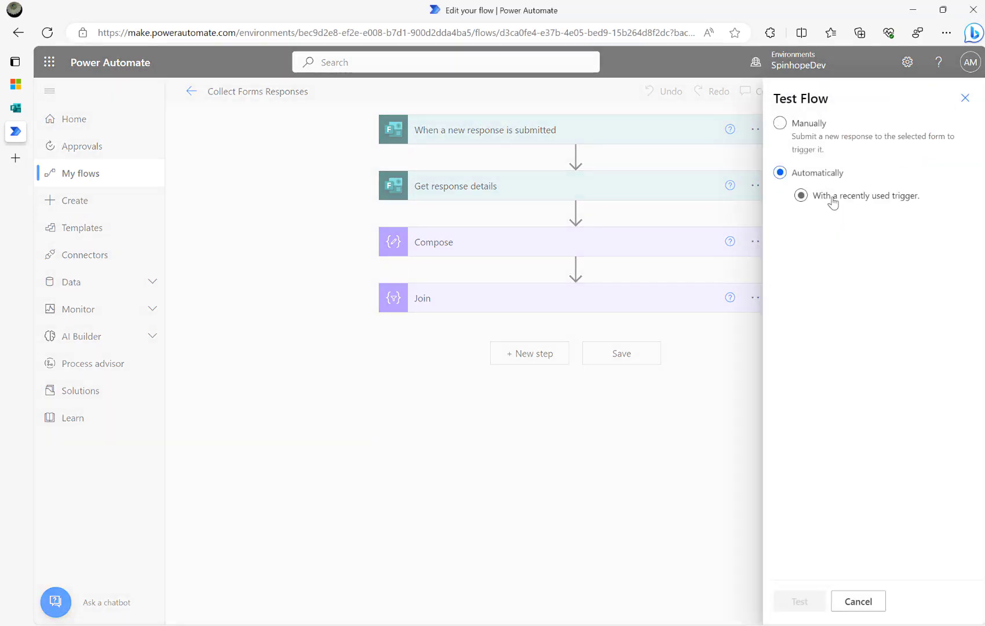
left_click(814, 222)
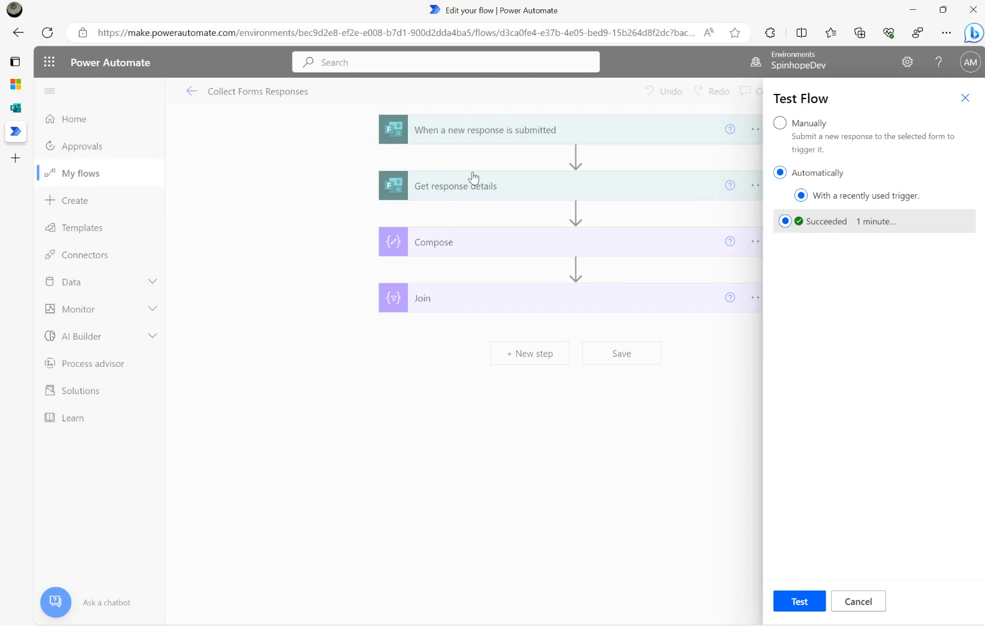
left_click(777, 598)
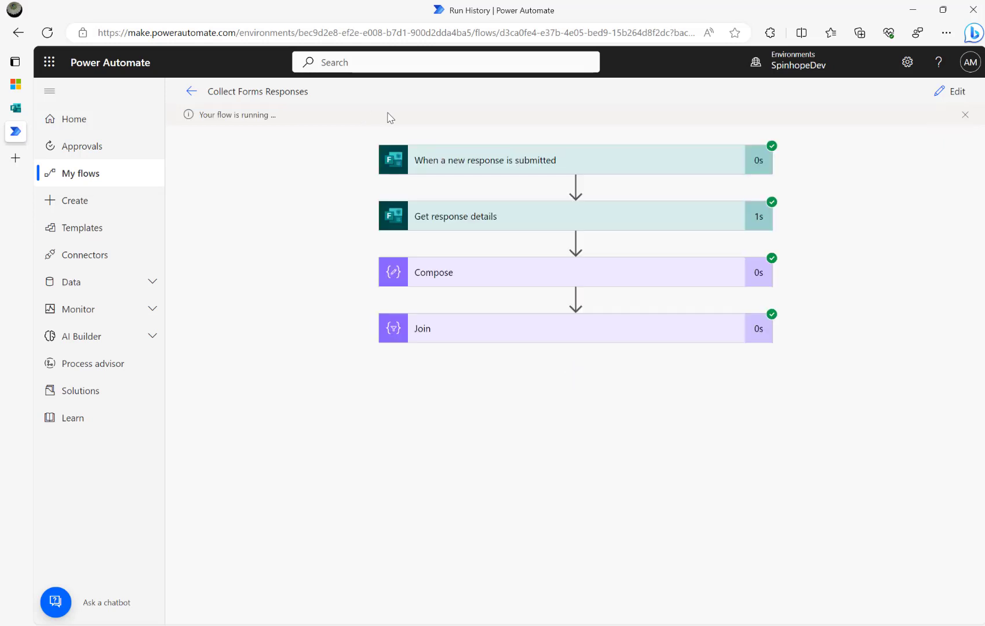
Examine the inputs and outputs of the Compose and Join actions in the test run.
left_click(487, 267)
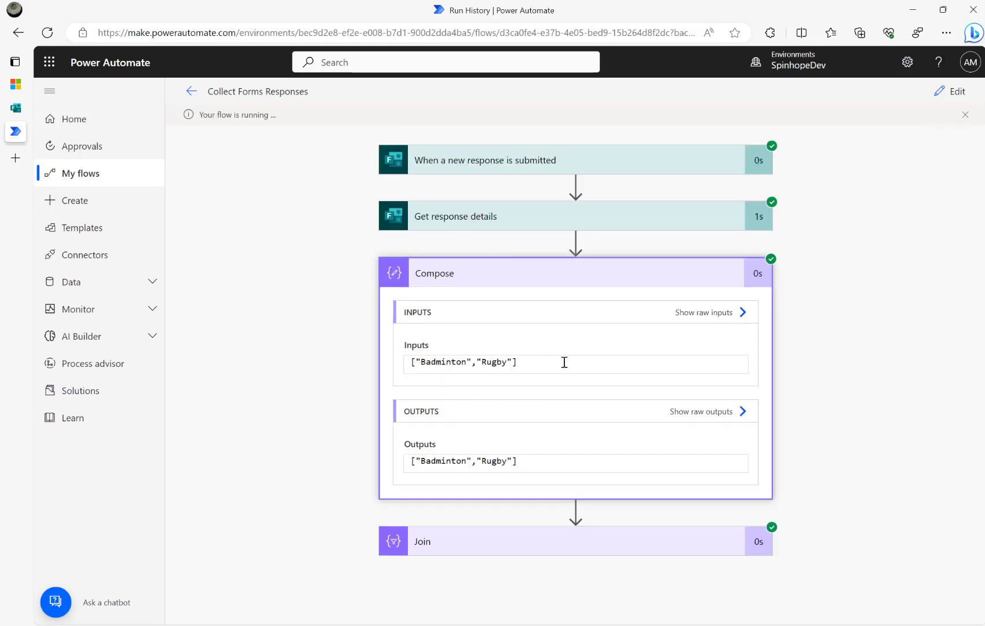
left_click_drag(544, 357, 284, 352)
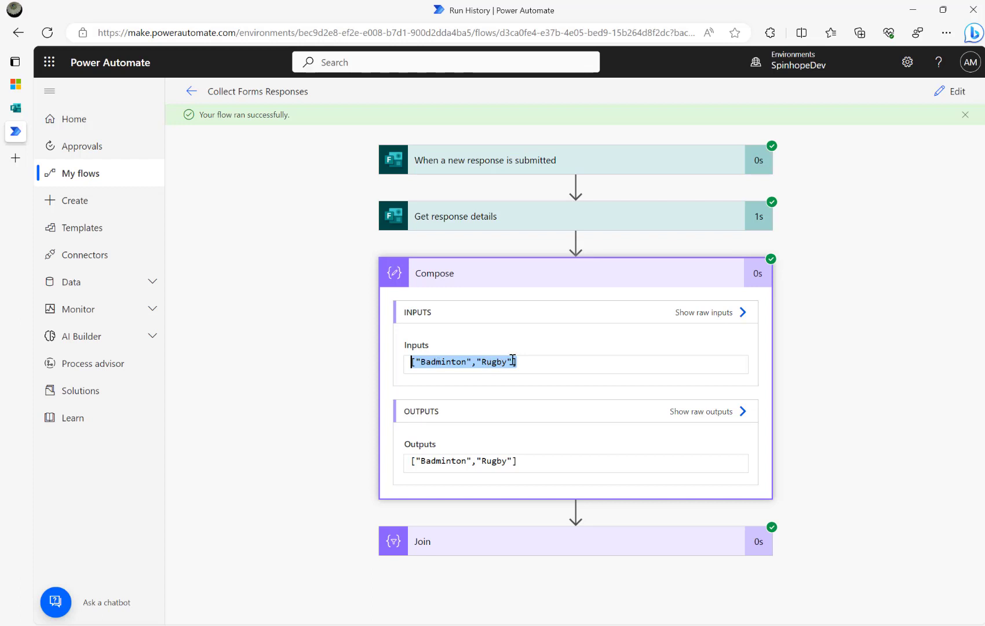
left_click(489, 544)
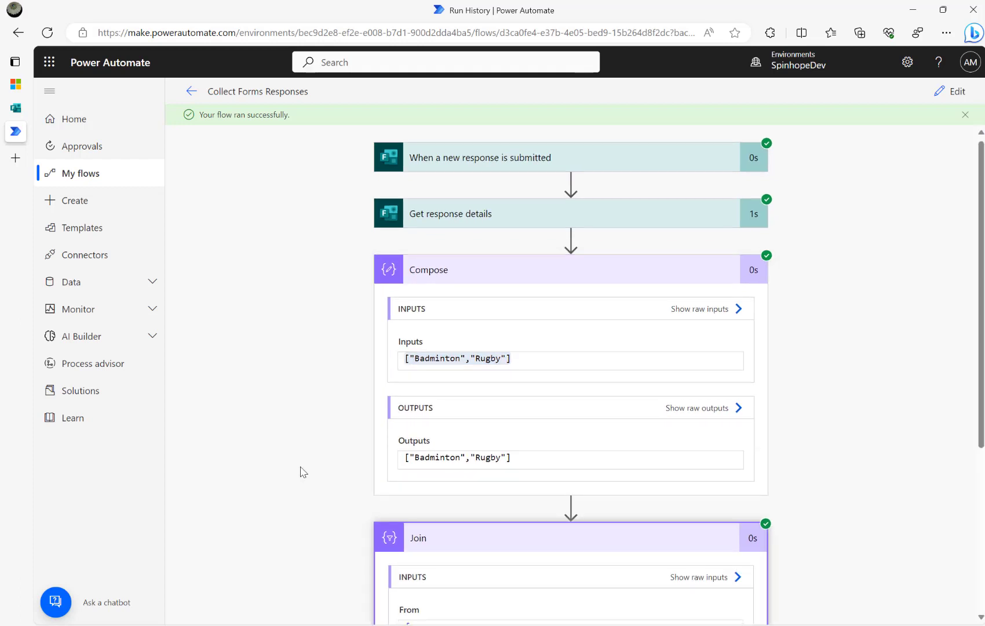
scroll(300, 471, "down", 5)
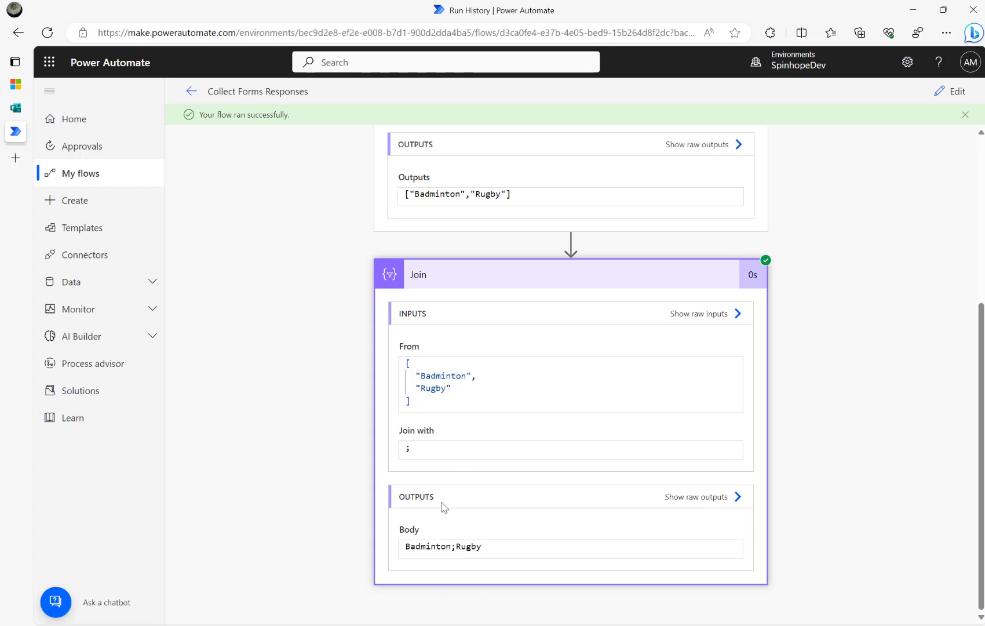
key("shift+Home")
Return to editing the flow and add a second Compose action after Join.
left_click(943, 92)
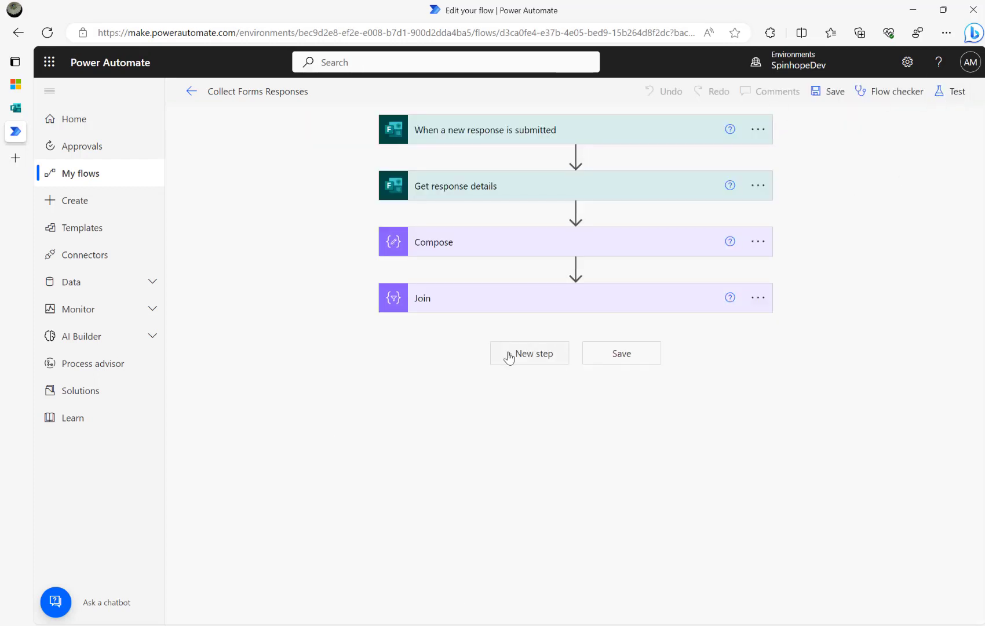
left_click(509, 358)
type("co,pose")
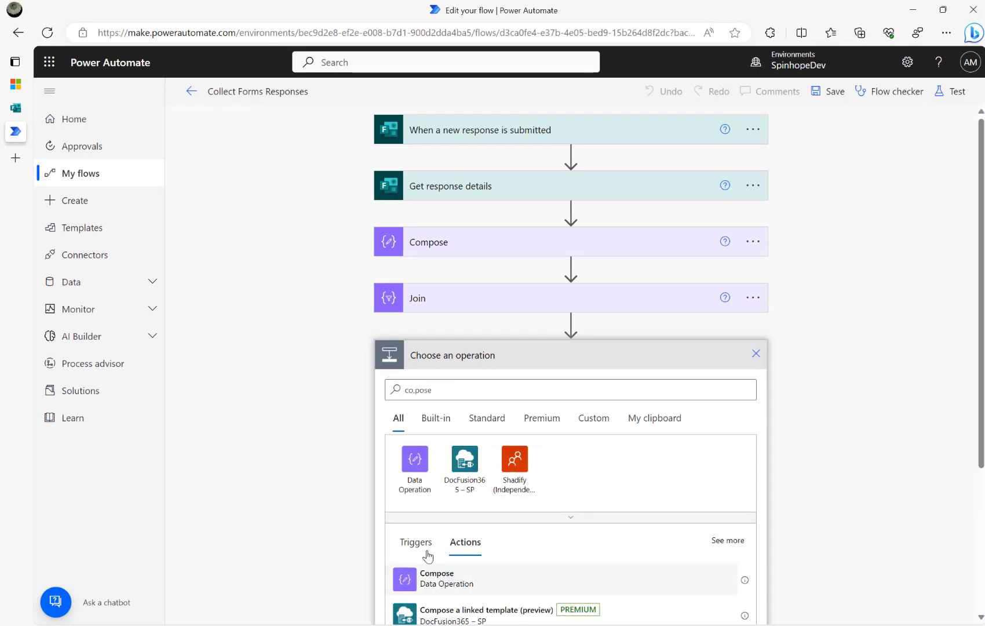
left_click(432, 577)
Set the second Compose action's input to the expression split(body('Join'),';').
left_click(528, 384)
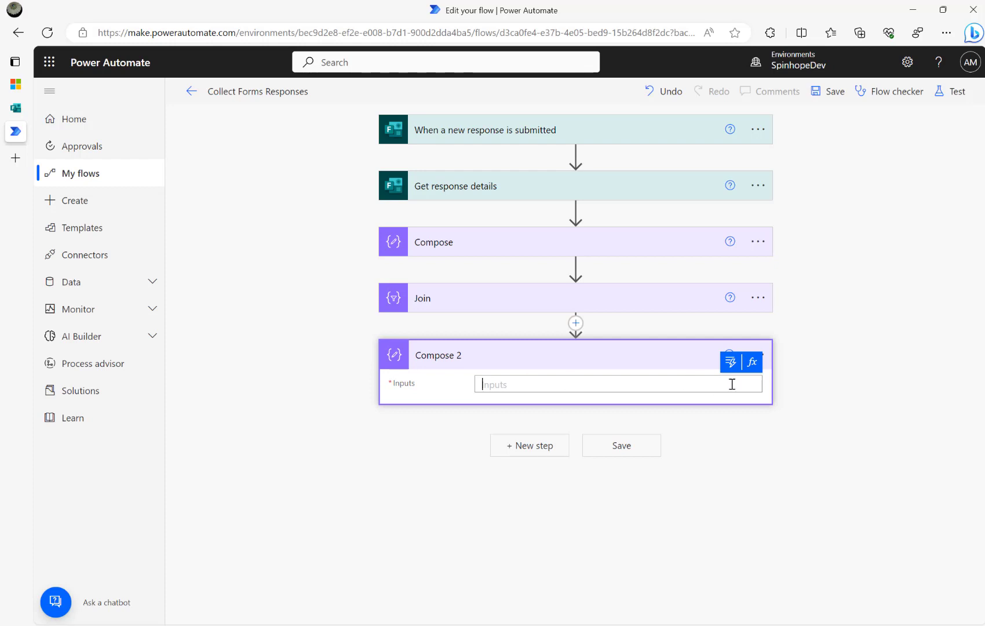
left_click(753, 364)
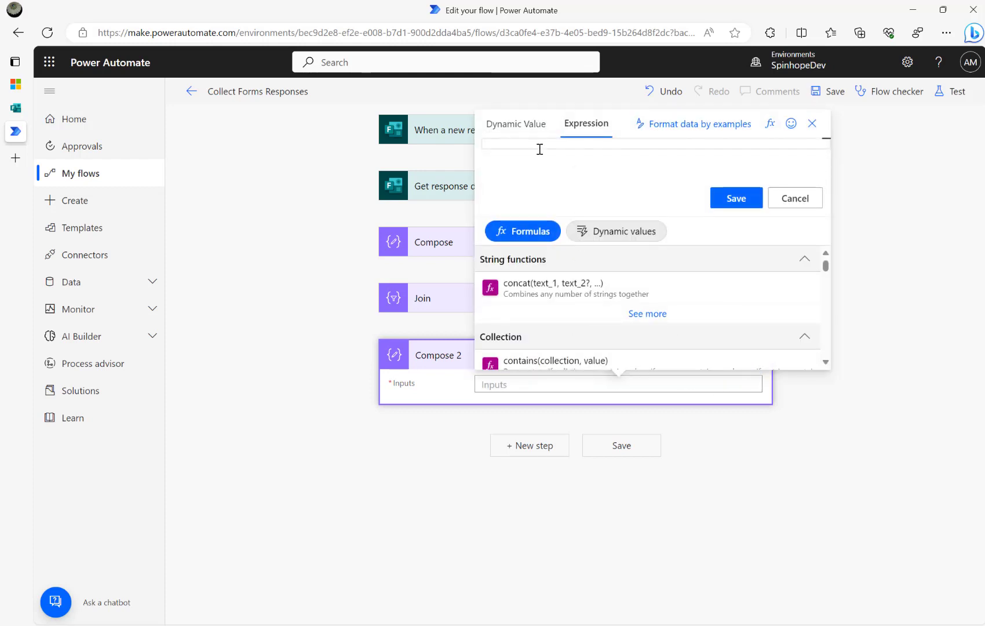
type("split(")
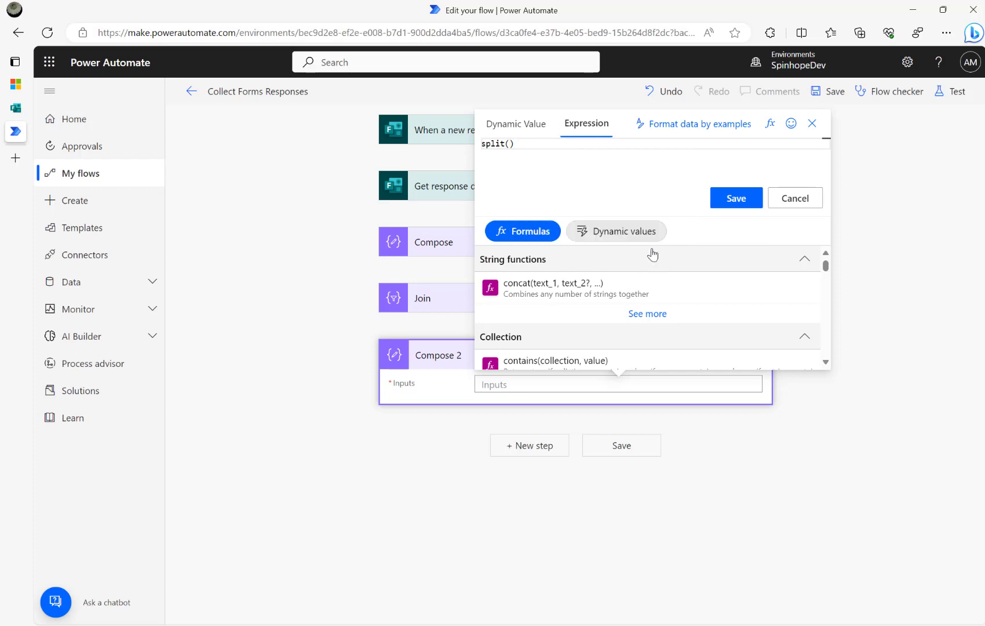
left_click(609, 235)
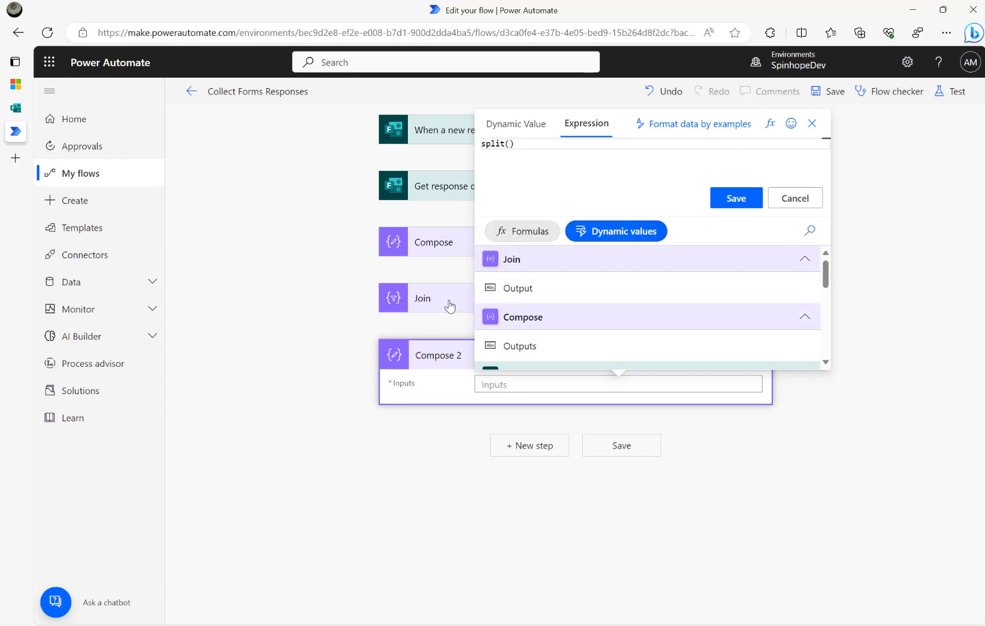
left_click(517, 291)
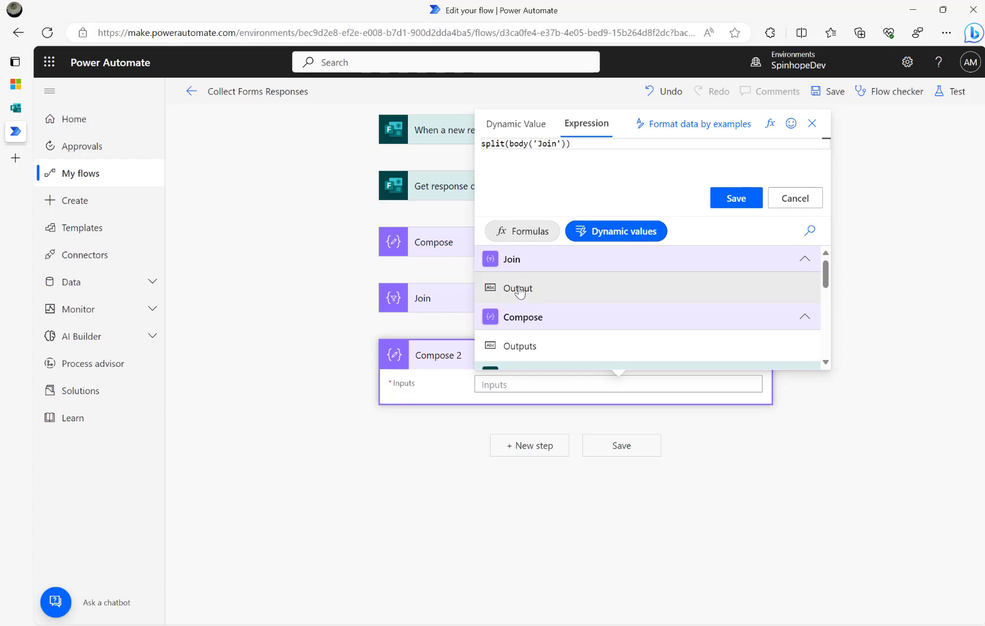
type(",';")
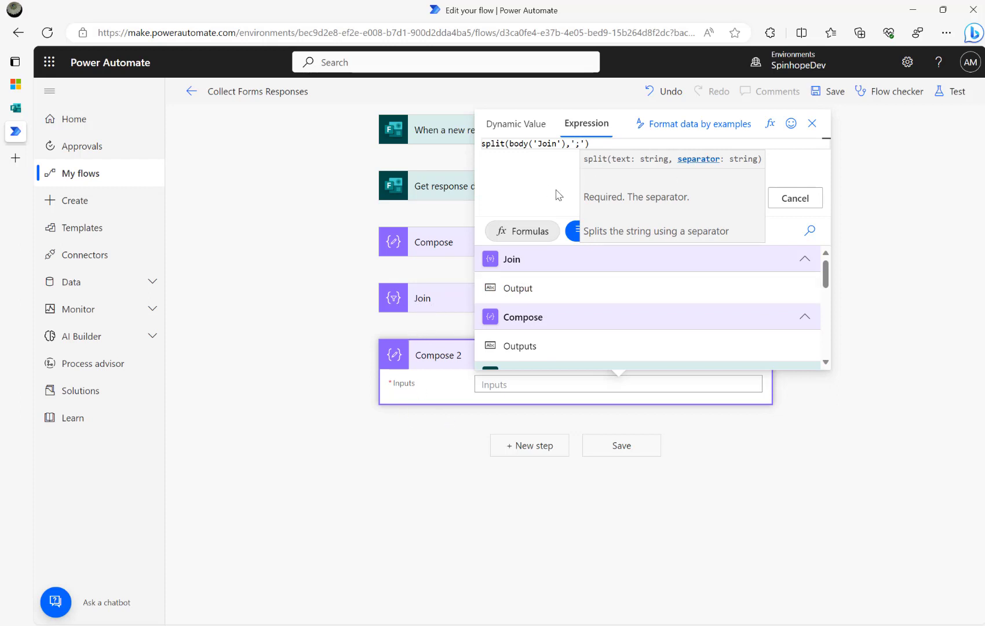
left_click(733, 198)
Rerun the automatic test with the recent succeeded trigger and examine the second Compose action's outputs.
left_click(947, 93)
left_click(789, 220)
left_click(827, 597)
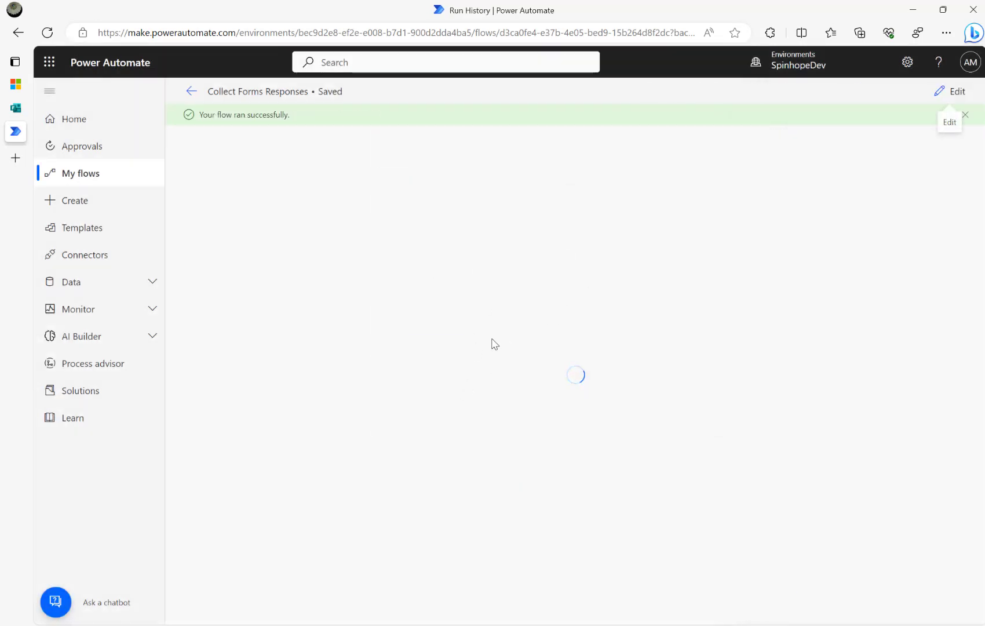
left_click(502, 393)
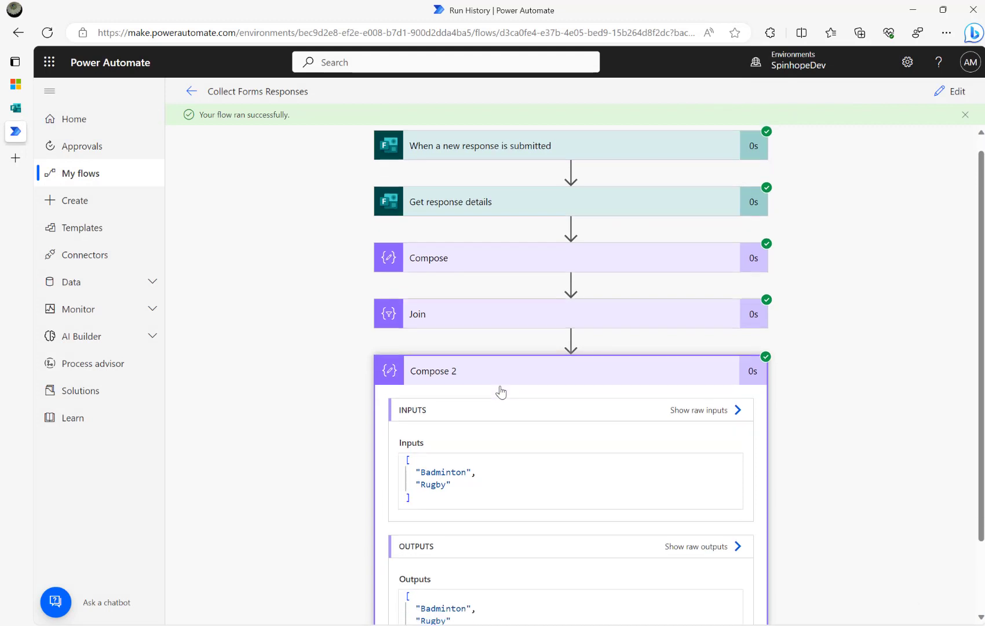
left_click_drag(435, 547, 406, 508)
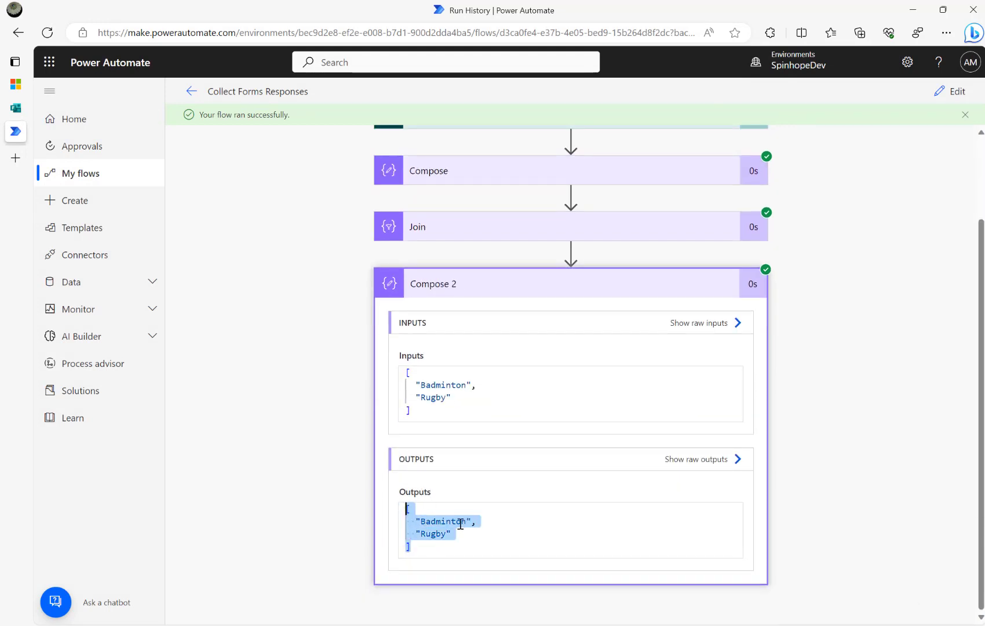
Return to editing the flow and add a third Compose action after Compose 2.
double_click(445, 521)
double_click(440, 533)
left_click(929, 92)
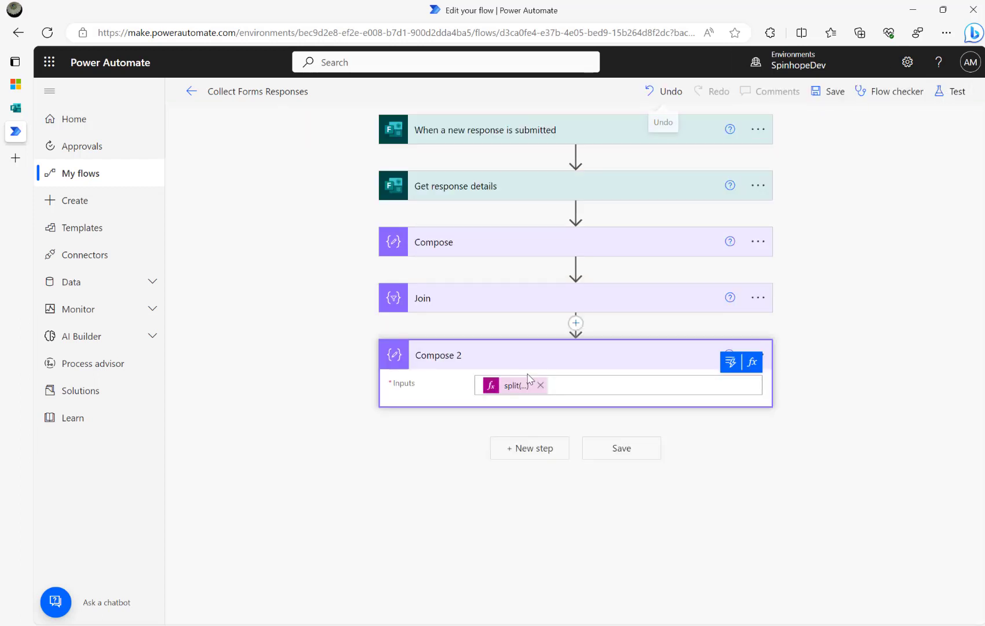
left_click(519, 455)
type("compose")
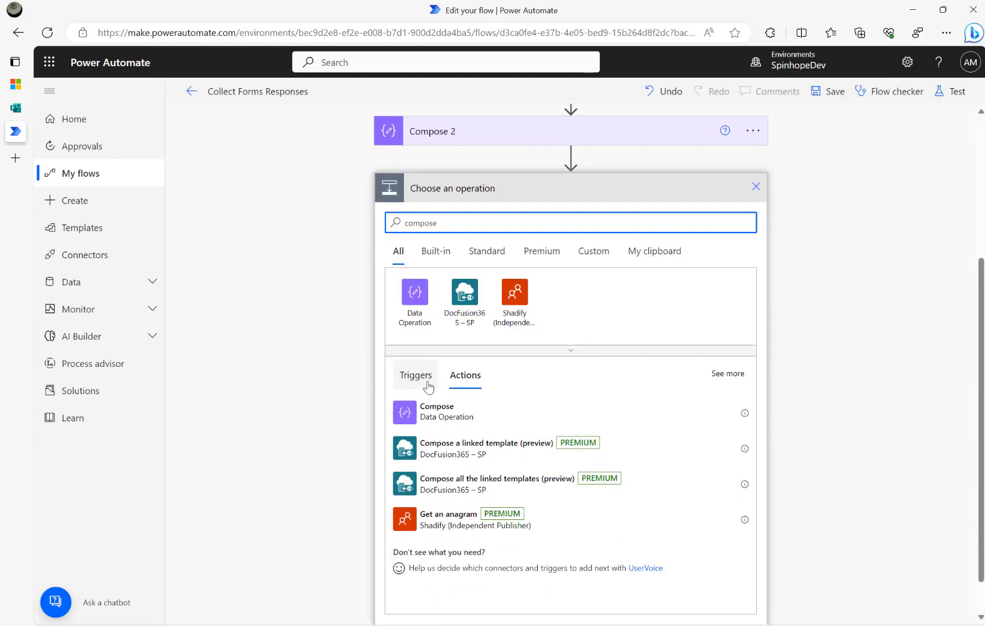
left_click(431, 409)
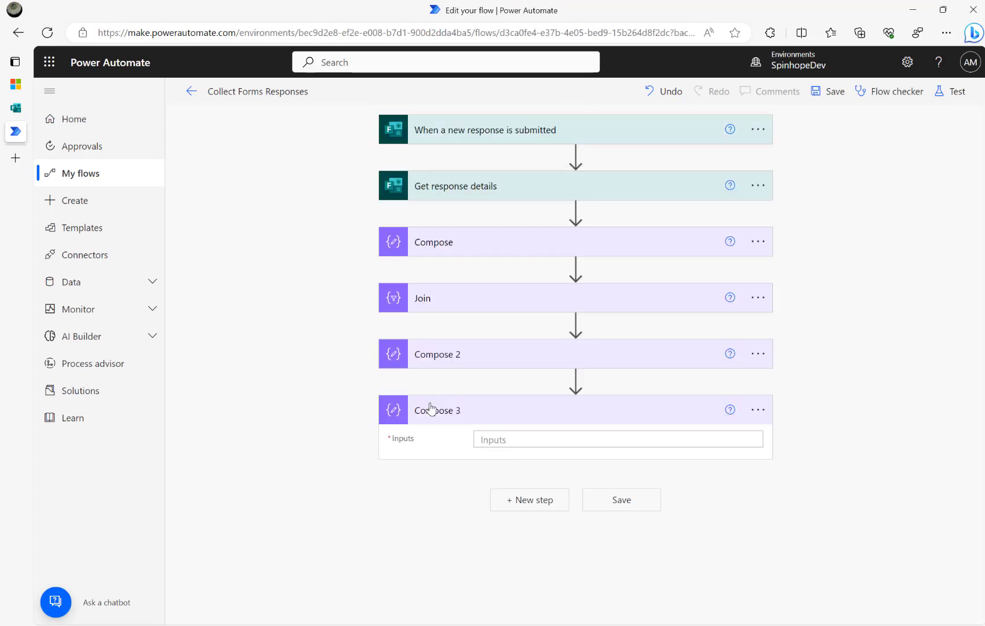
Set the third Compose action's input to the expression outputs('Compose_2')?[0].
left_click(512, 434)
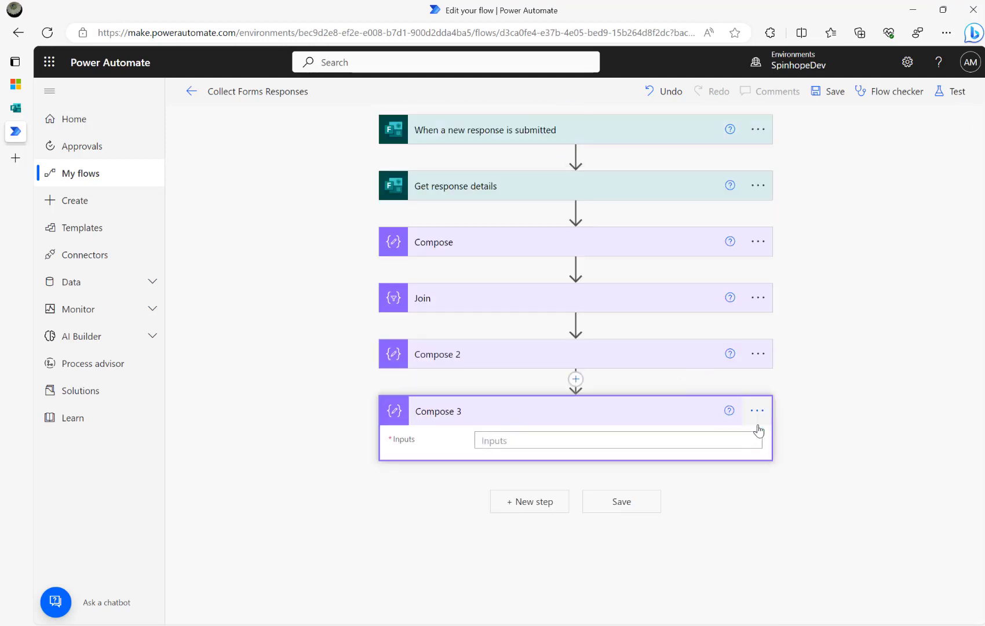
left_click(758, 430)
left_click(626, 249)
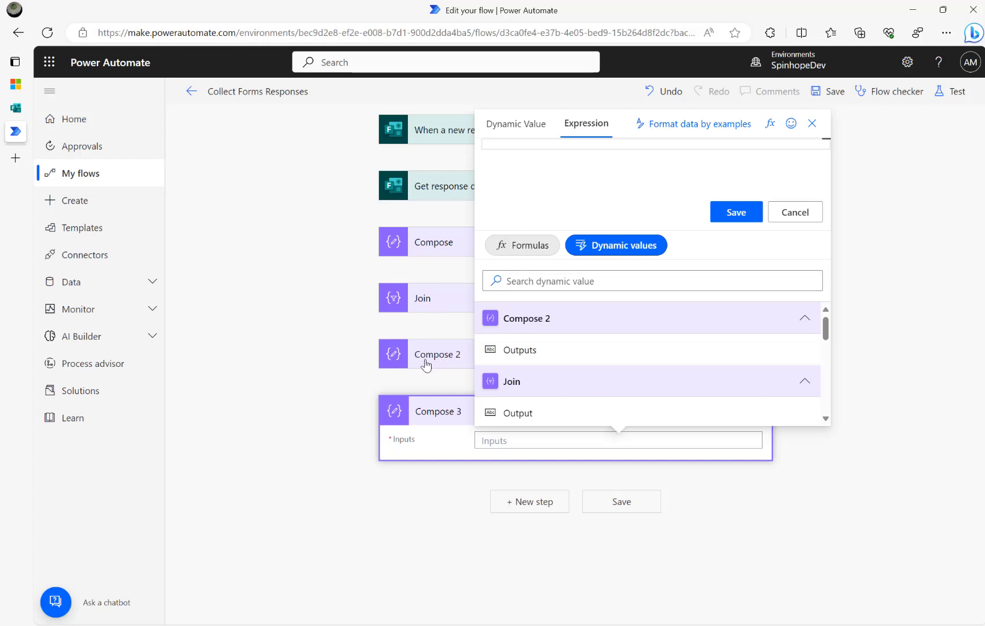
left_click(537, 350)
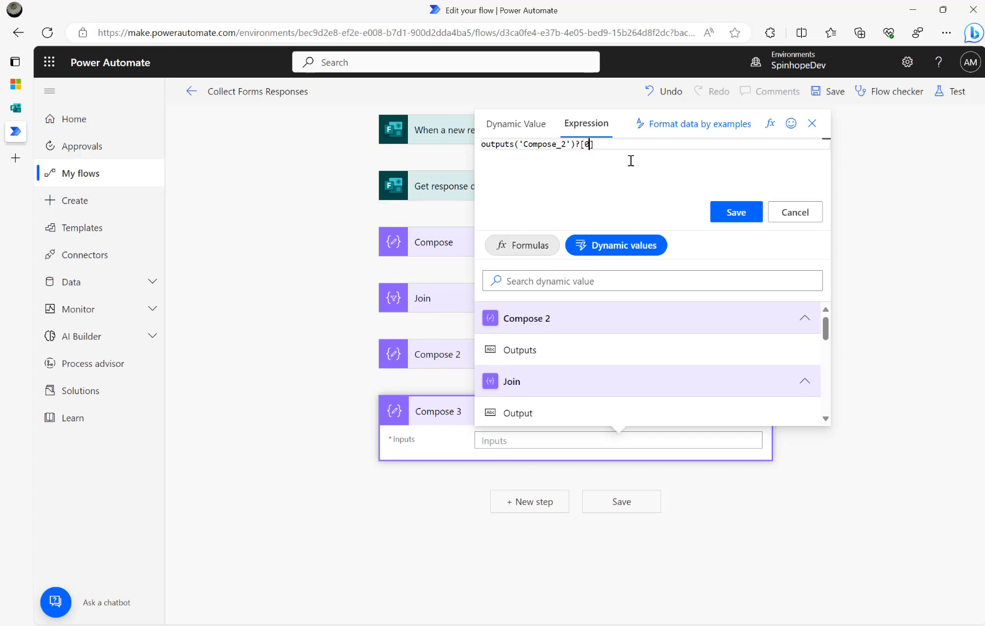
left_click(727, 217)
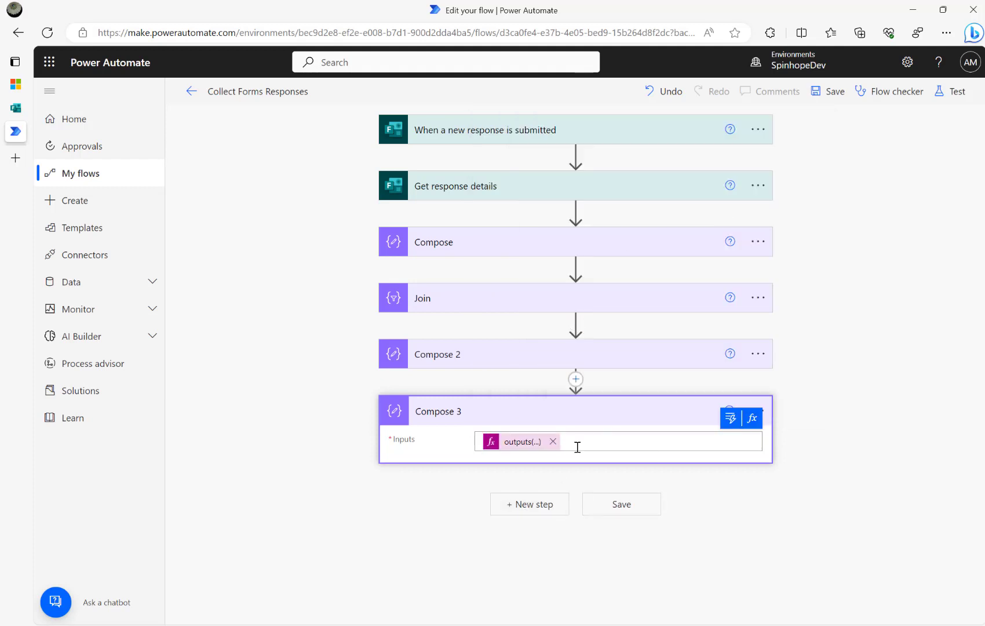
left_click_drag(577, 447, 392, 442)
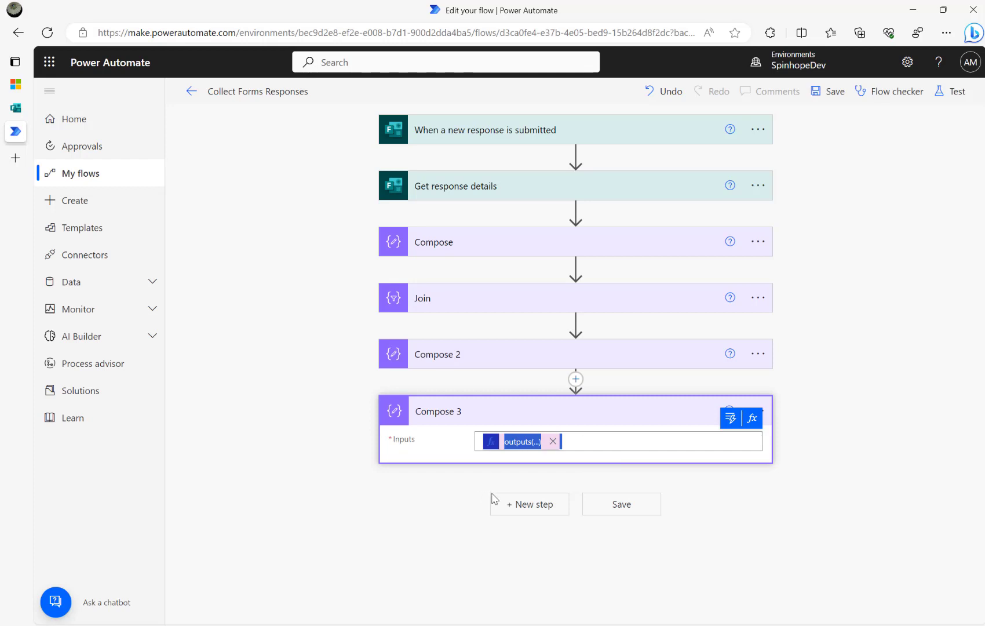
Add a fourth Compose action after Compose 3 and open the expression editor for its input.
left_click(532, 505)
type("compose")
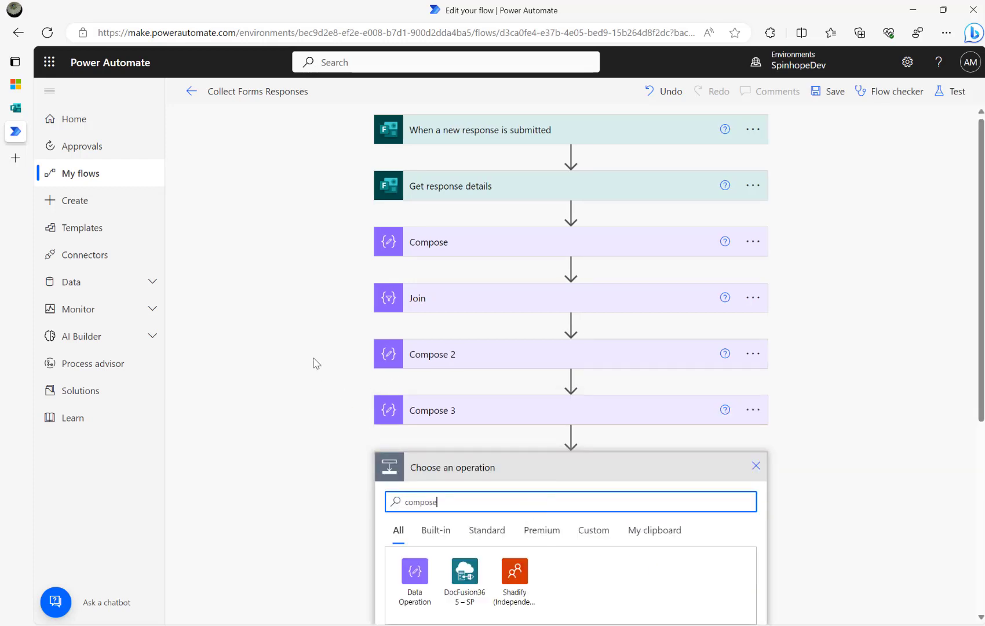
scroll(405, 441, "down", 2)
left_click(437, 560)
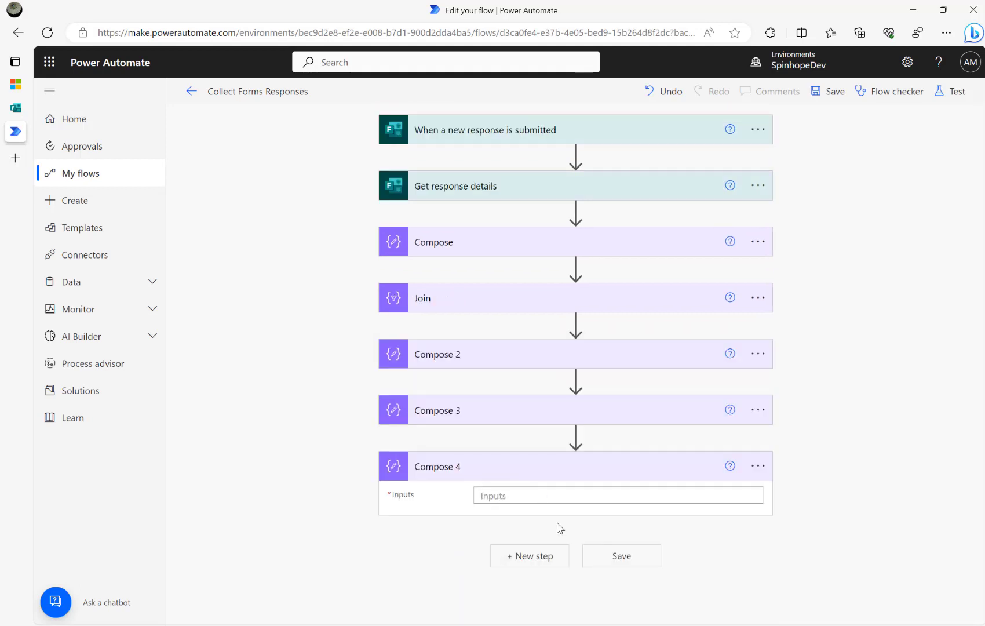
left_click(539, 495)
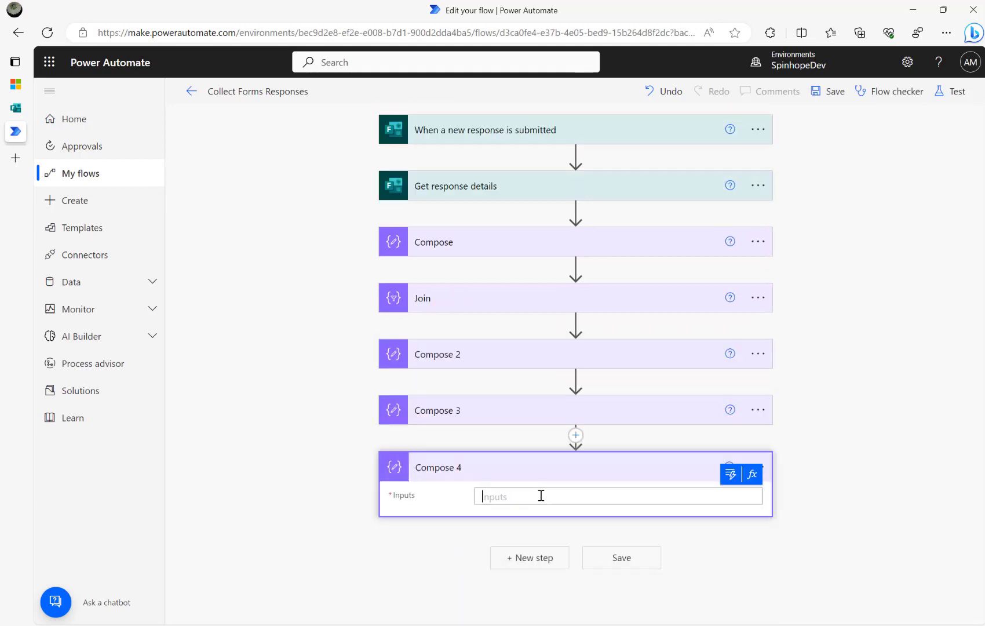
left_click(753, 475)
left_click(540, 142)
type("https://powerusers.microsoft.com/t5/Building-Flows/Split-multiple-choice-answers-MS-Forms-to-separate-columns-in/m-p/2214042#M245524")
key("ctrl+a")
key("BackSpace")
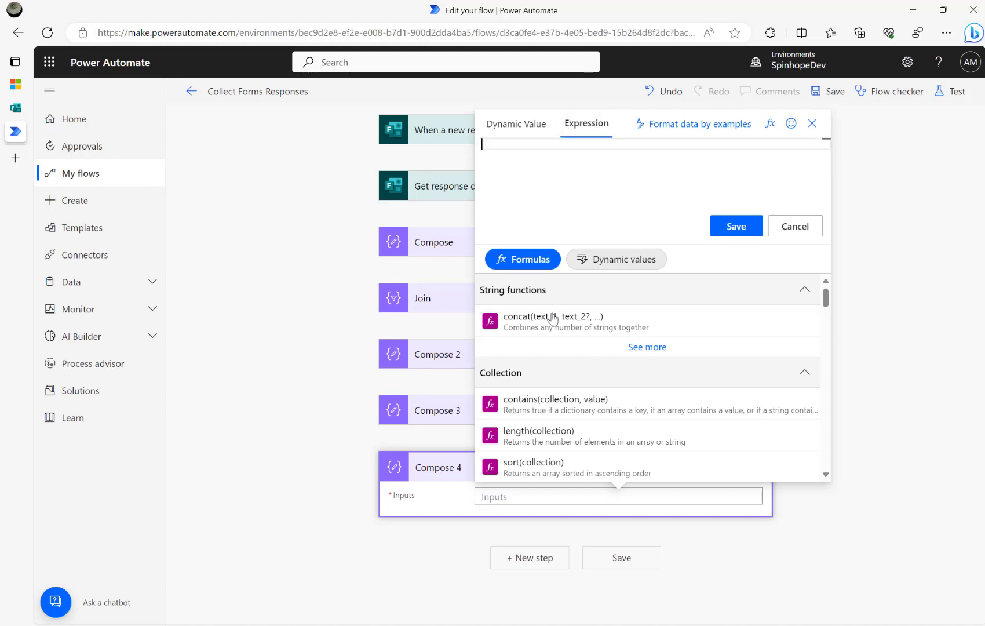
Set the fourth Compose action's input to the expression outputs('Compose_2')?[1].
left_click(610, 263)
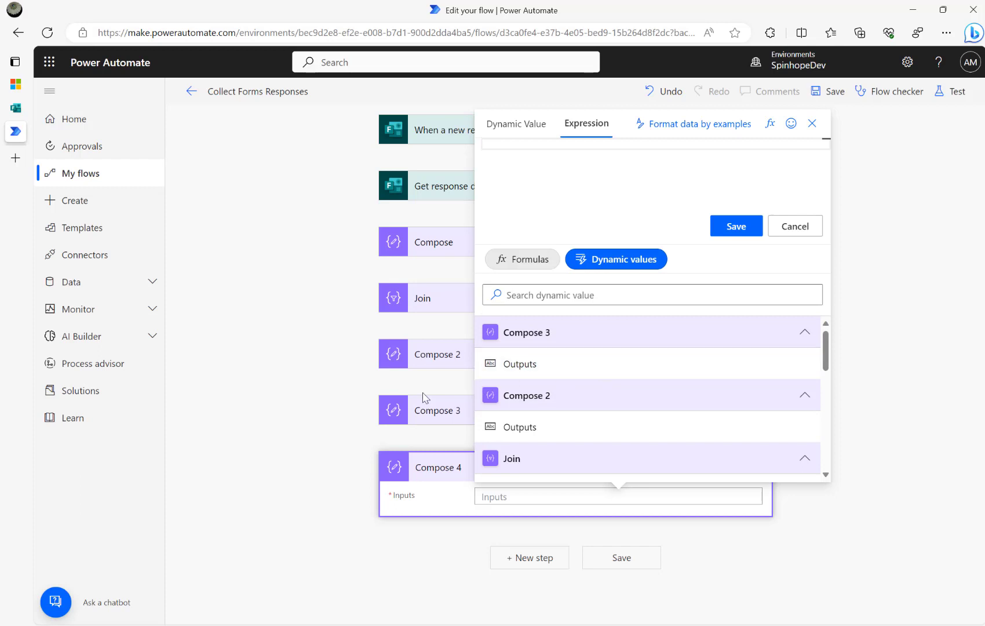
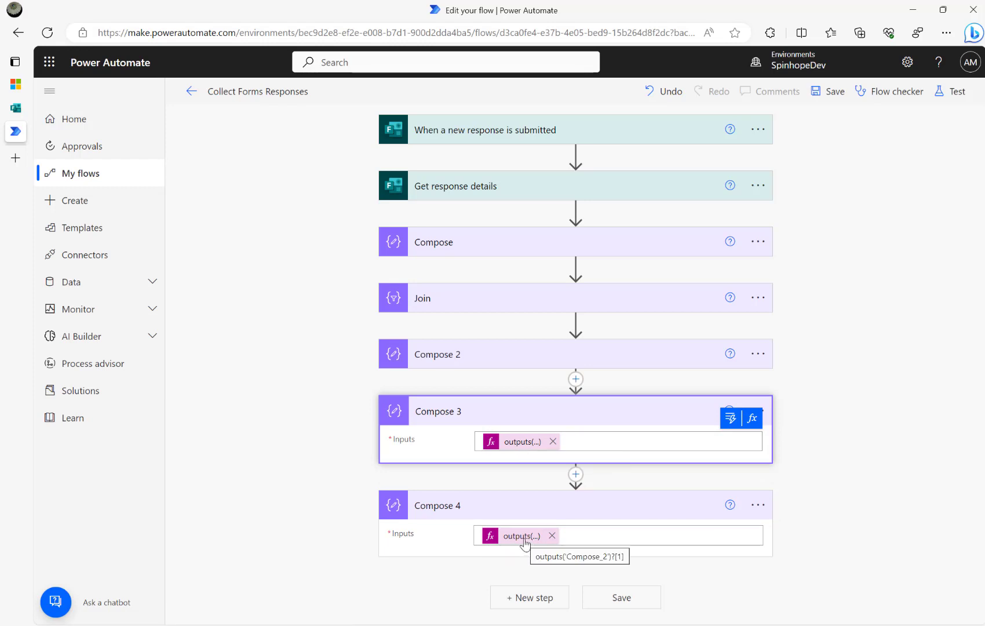
Add a fifth Compose action after Compose 4.
left_click(534, 598)
type("co")
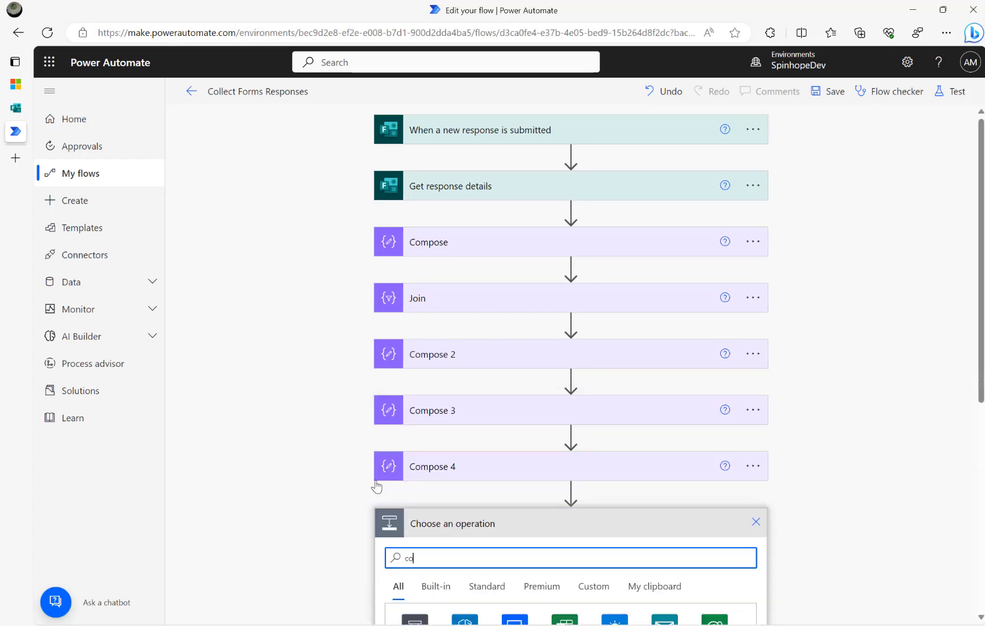
type("pose")
scroll(322, 341, "down", 1)
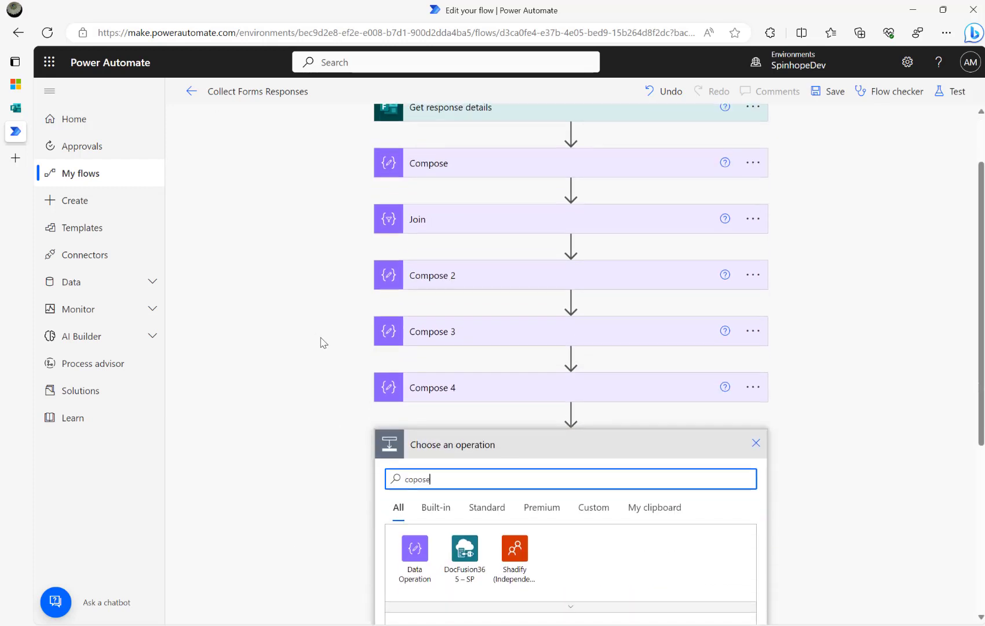
scroll(477, 530, "down", 3)
left_click(430, 481)
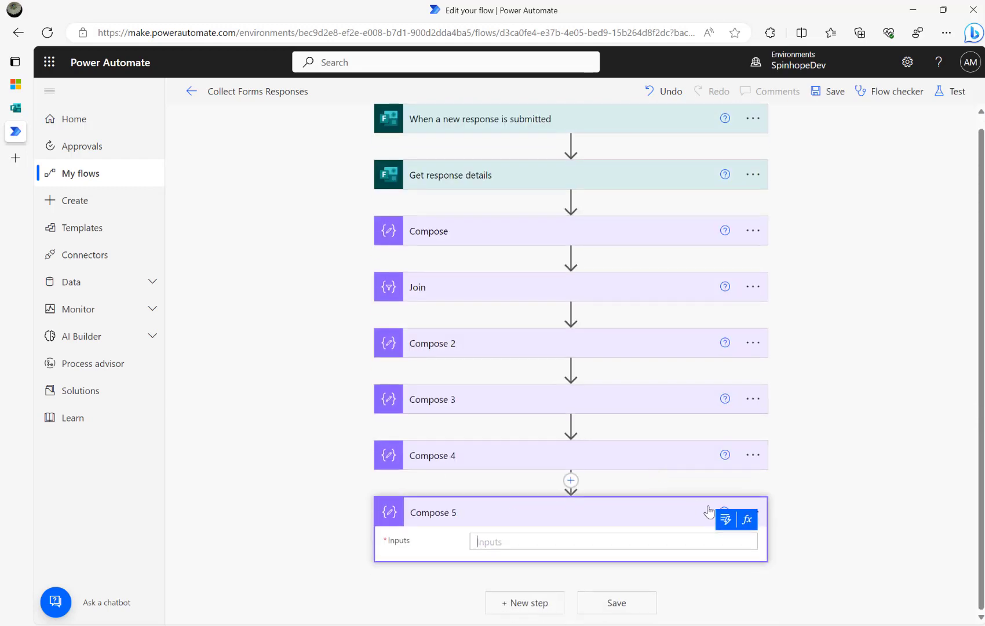
Set the fifth Compose action's input to the expression outputs('Compose_2')?[2].
left_click(752, 528)
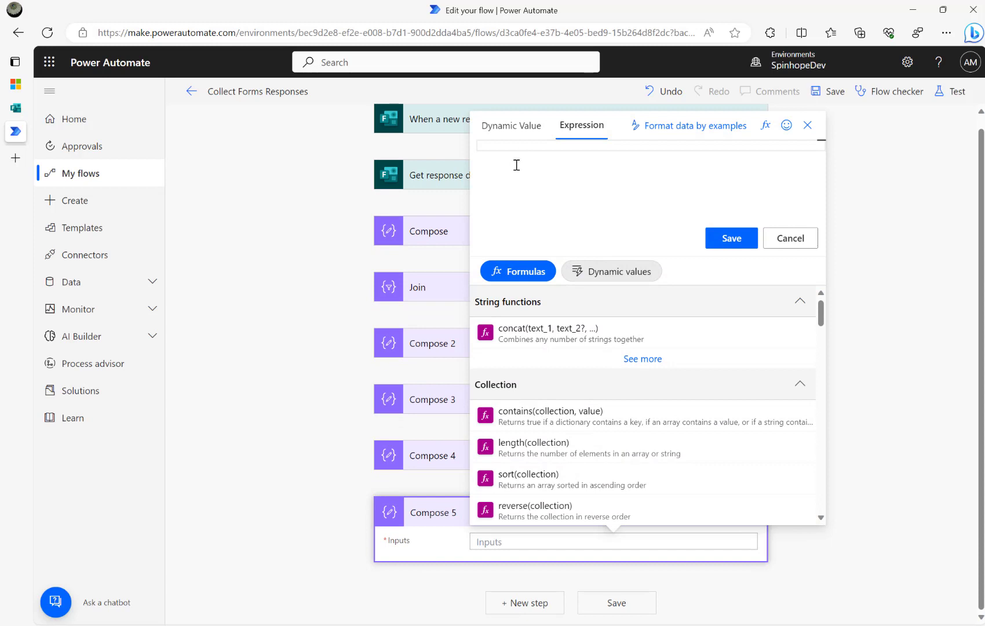
left_click(612, 271)
left_click(588, 276)
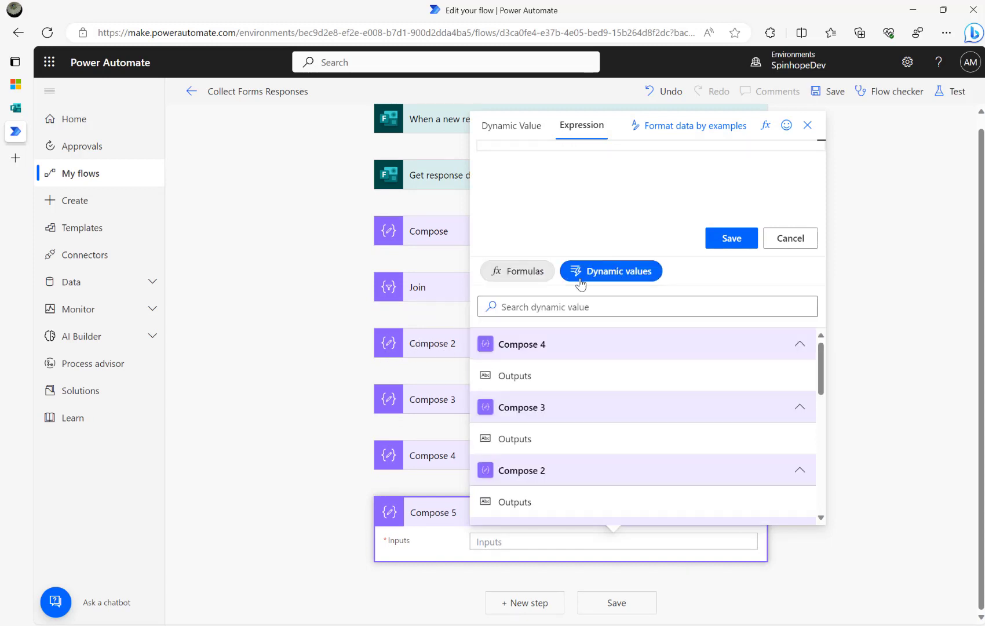
left_click(528, 502)
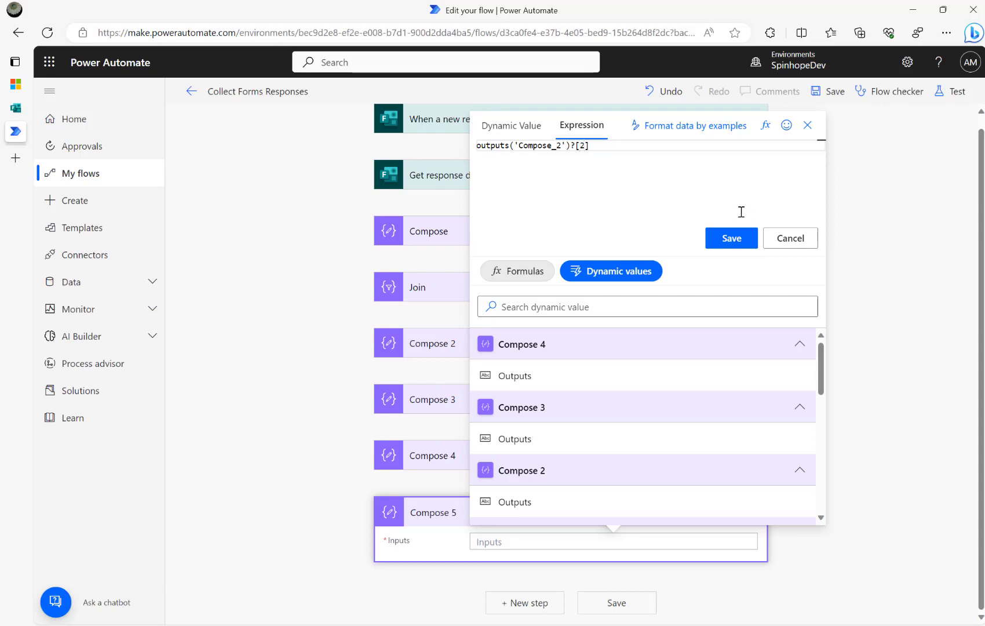
left_click(726, 237)
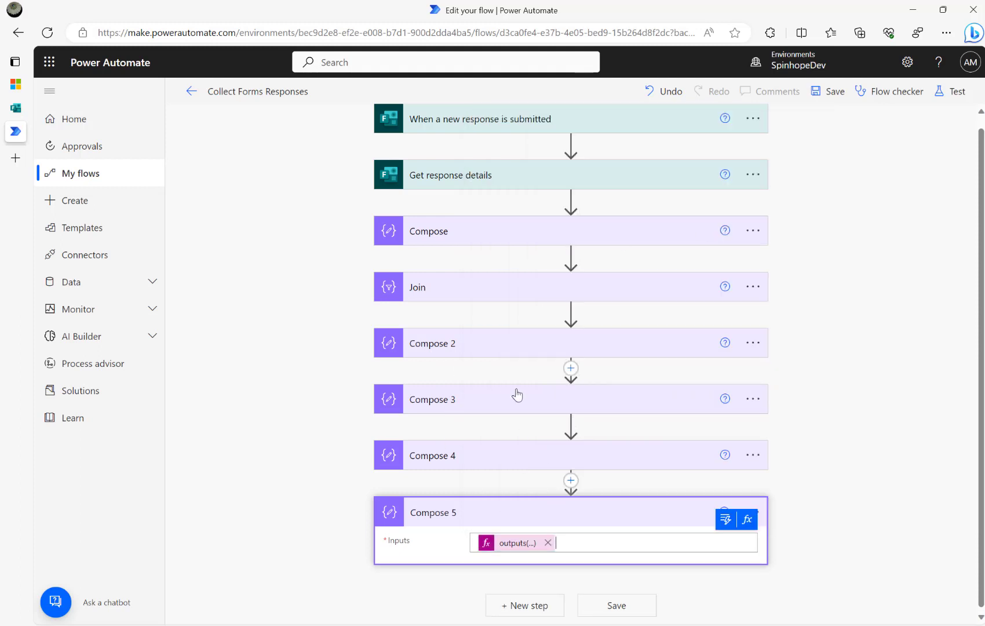
Check the input expressions of Compose 3 and Compose 4, and add a sixth Compose action after Compose 5.
left_click(488, 401)
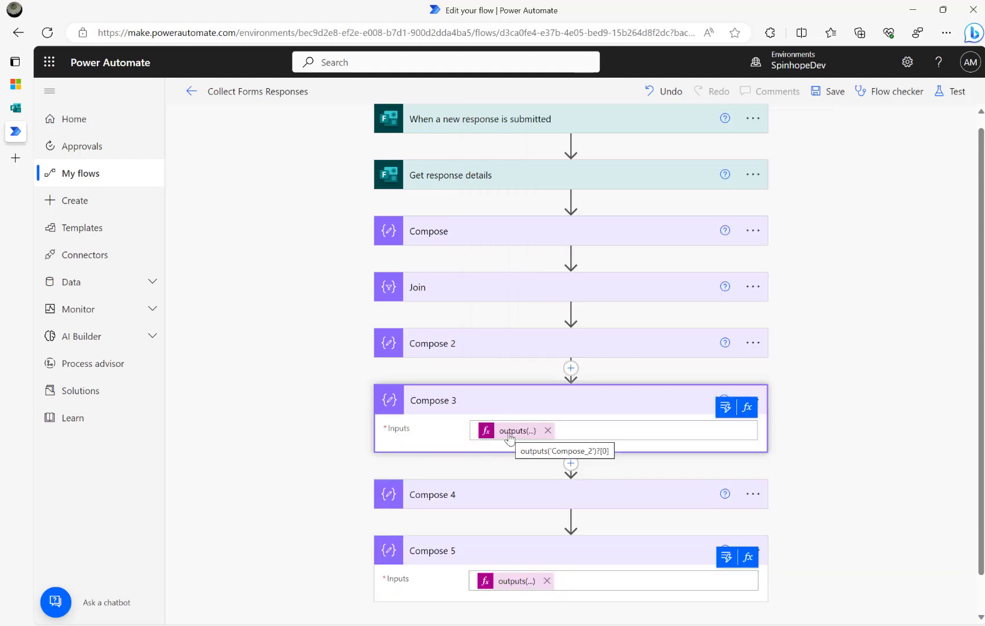
left_click(515, 493)
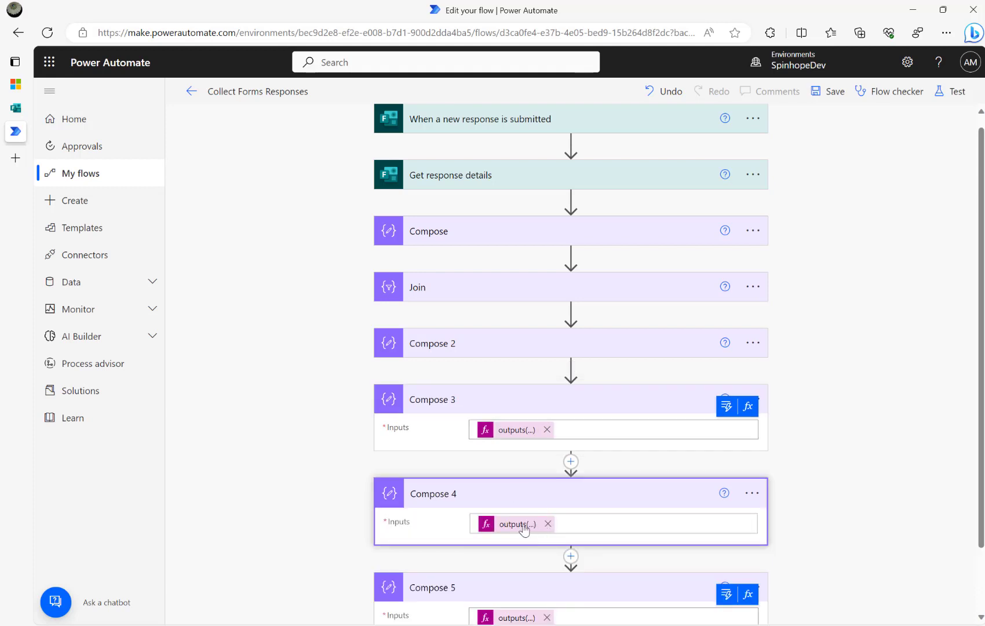
scroll(497, 503, "down", 2)
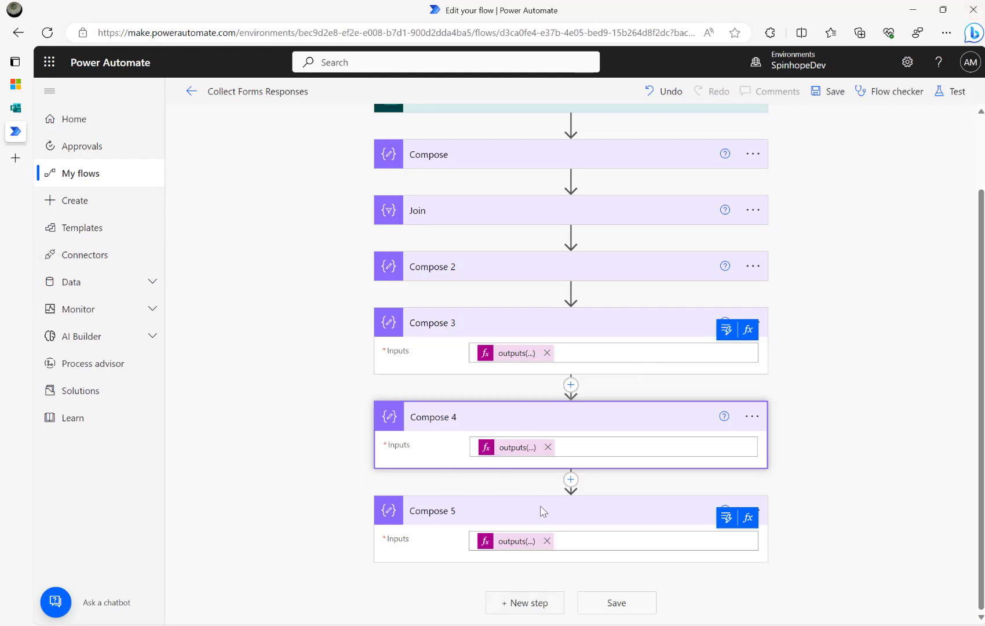
left_click(520, 601)
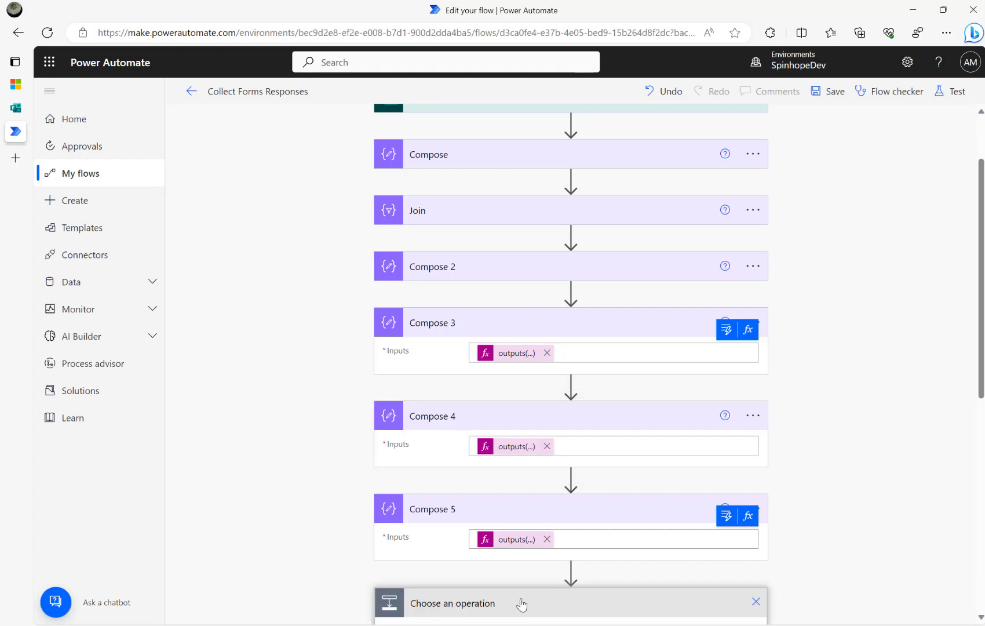
type("compo")
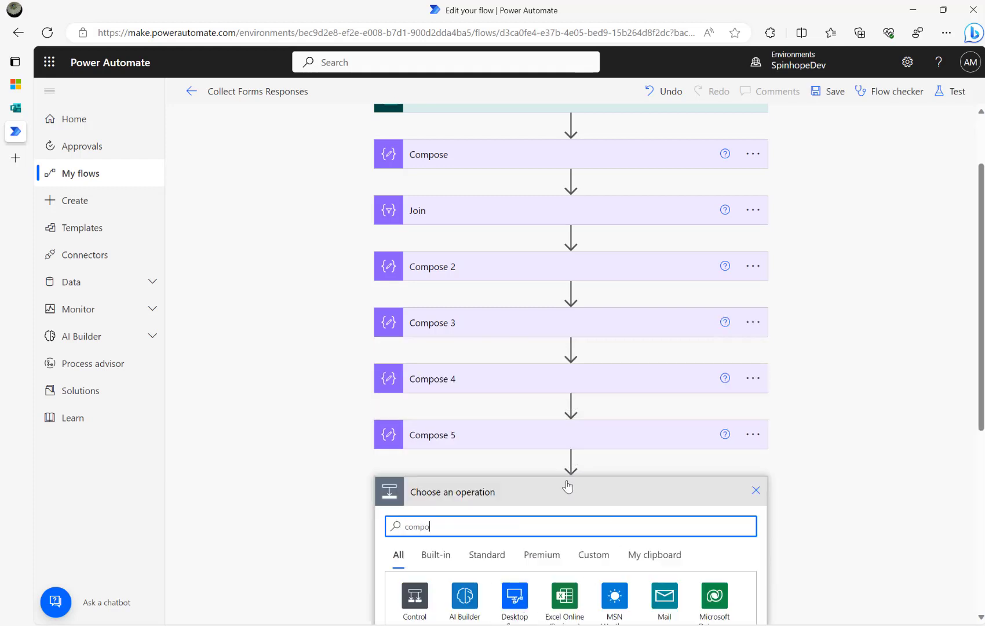
type("se")
scroll(455, 464, "down", 1)
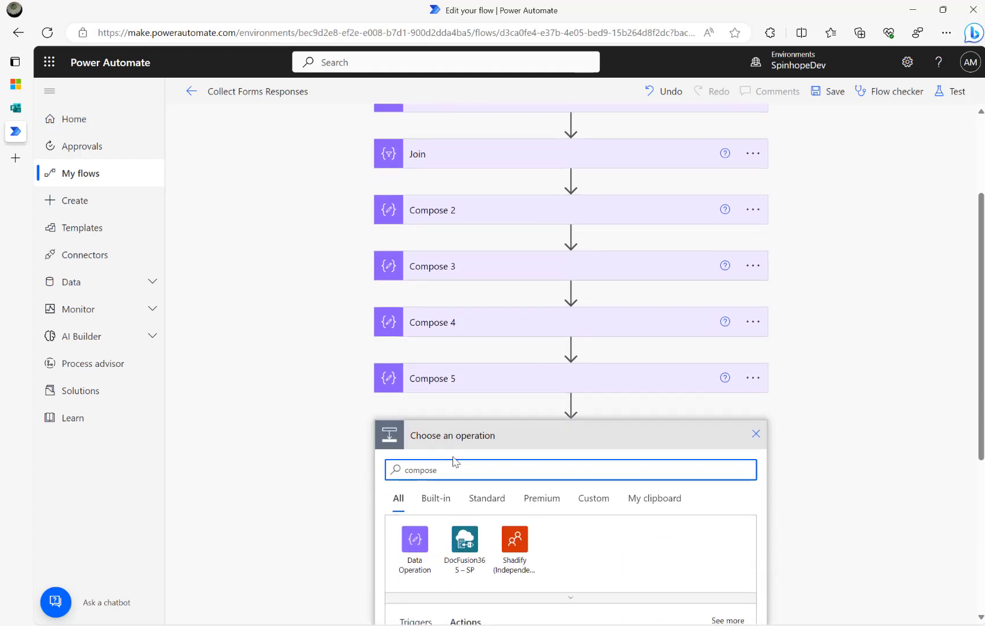
scroll(455, 462, "down", 2)
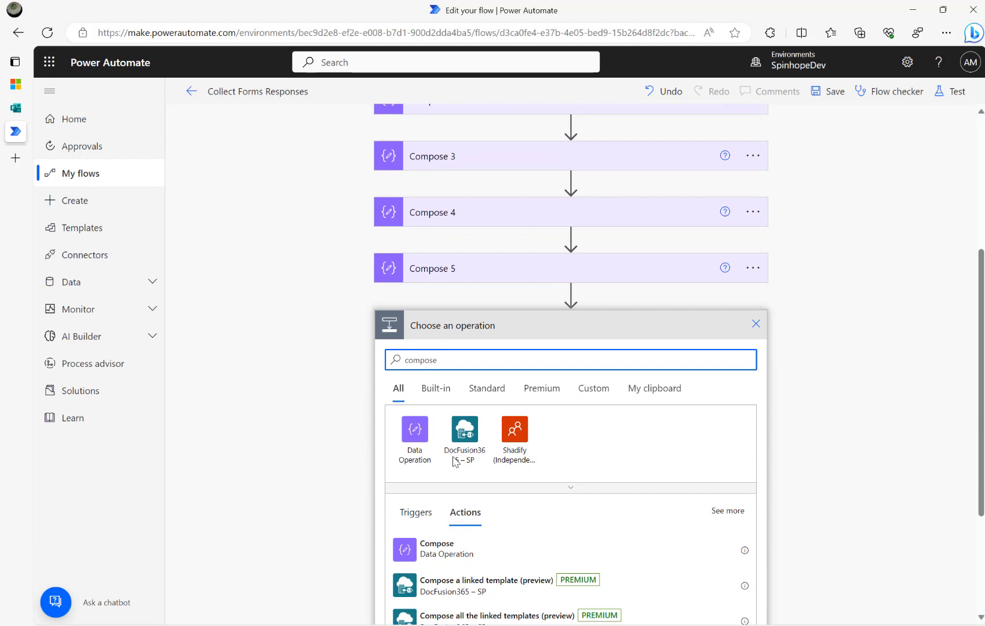
left_click(436, 548)
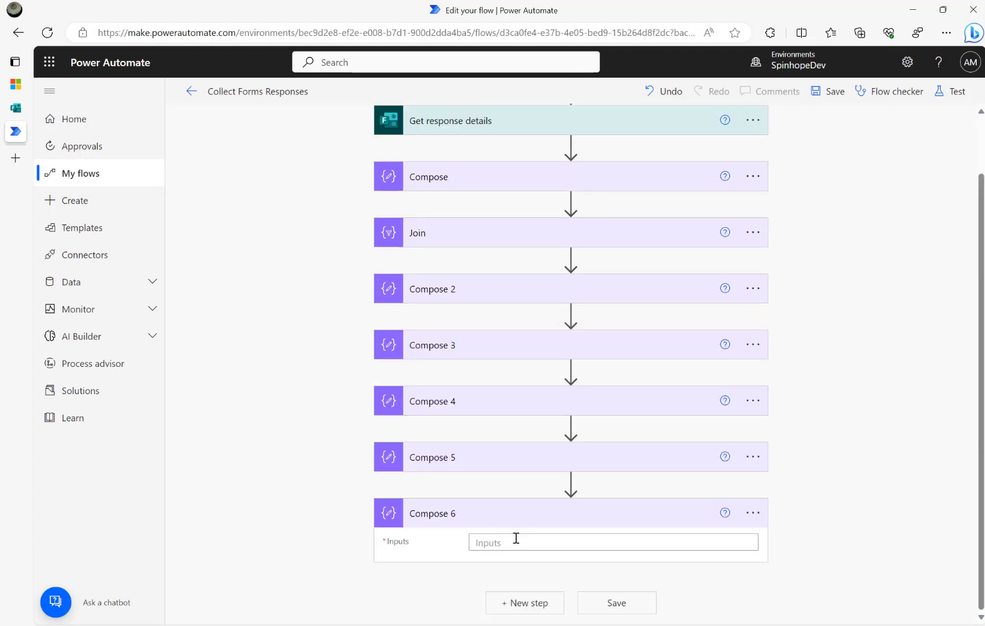
Copy the input expression from Compose 5 into the input of Compose 6.
left_click(509, 542)
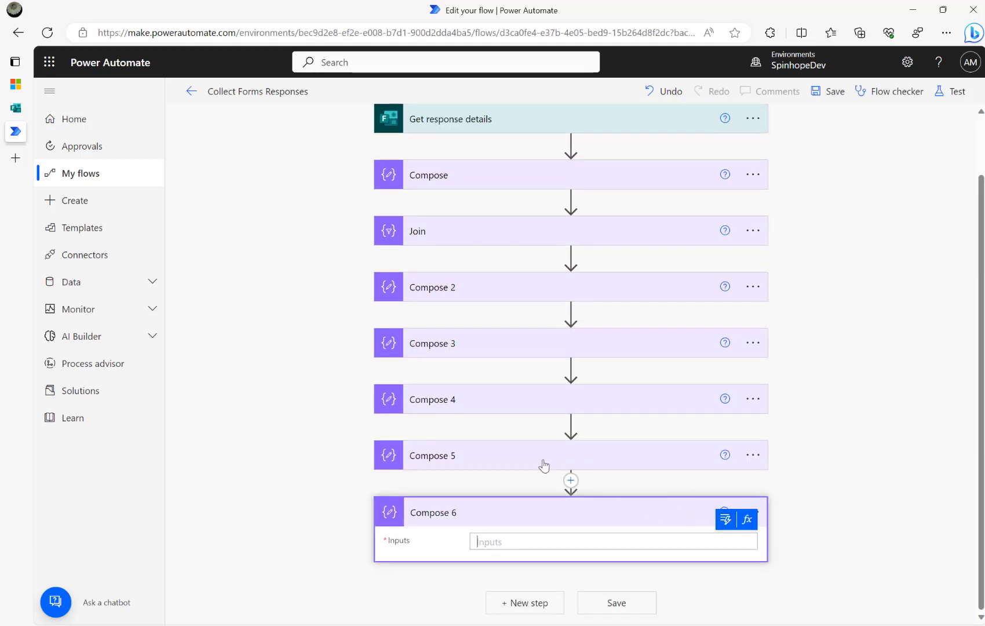
left_click(472, 462)
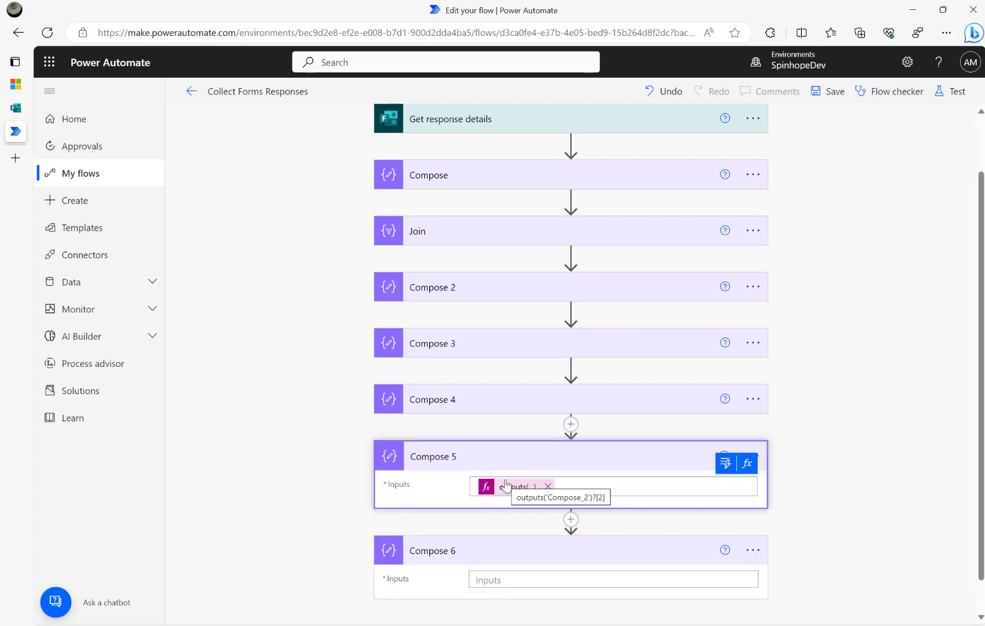
left_click_drag(572, 483, 318, 474)
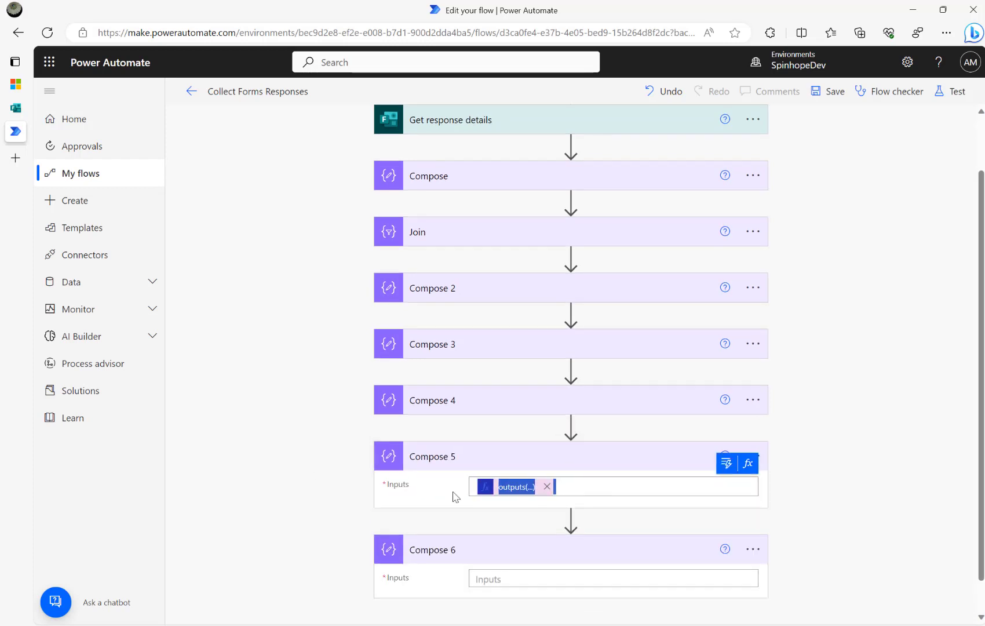
left_click(536, 579)
key("ctrl+v")
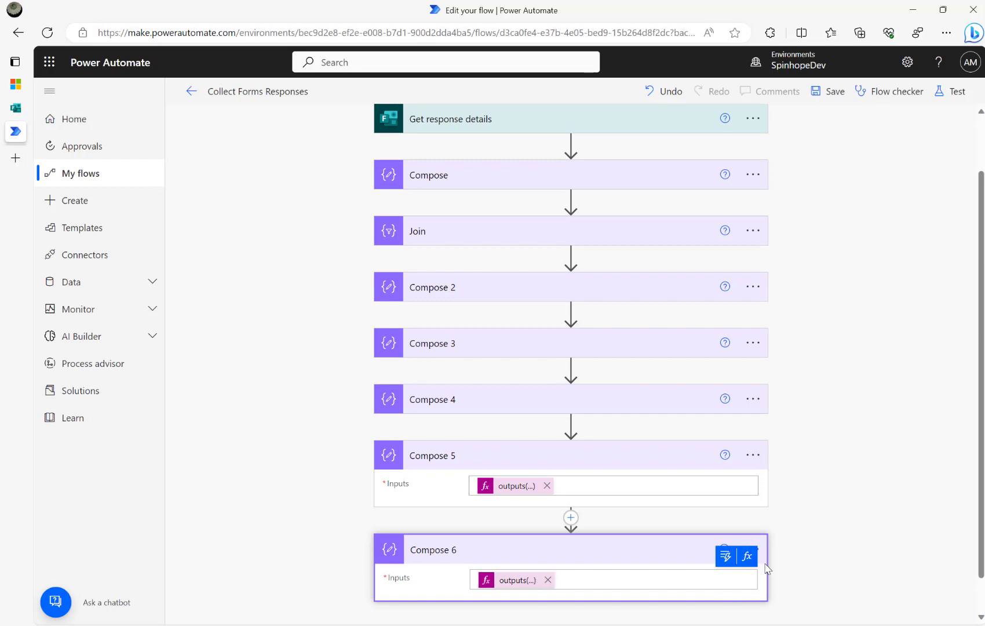
Set the Compose 6 action's input to the expression outputs('Compose_2')?[3].
left_click(748, 557)
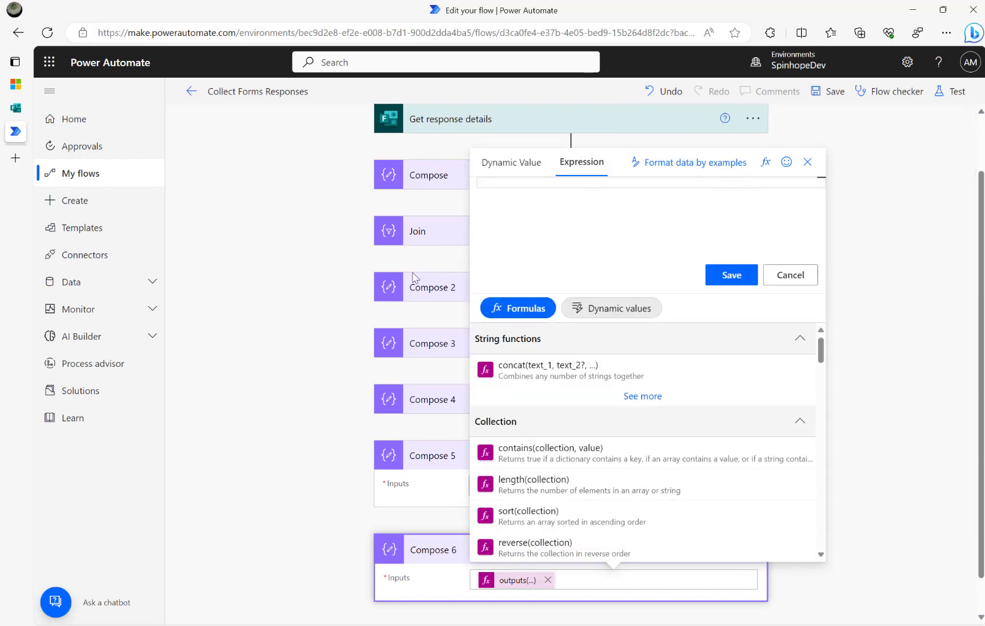
left_click(340, 309)
left_click(522, 580)
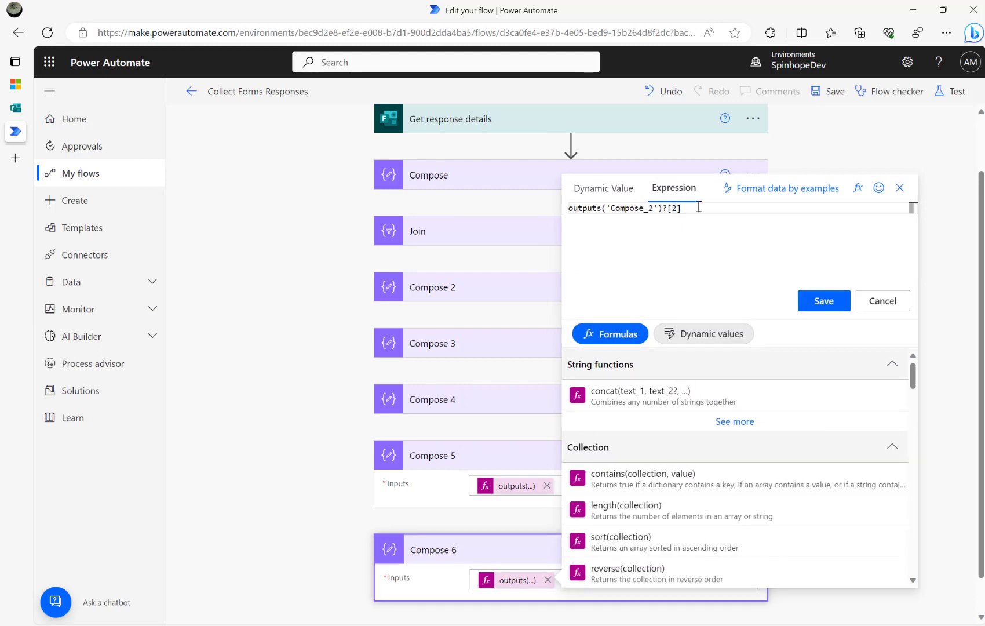
key("BackSpace")
type("3")
left_click(817, 299)
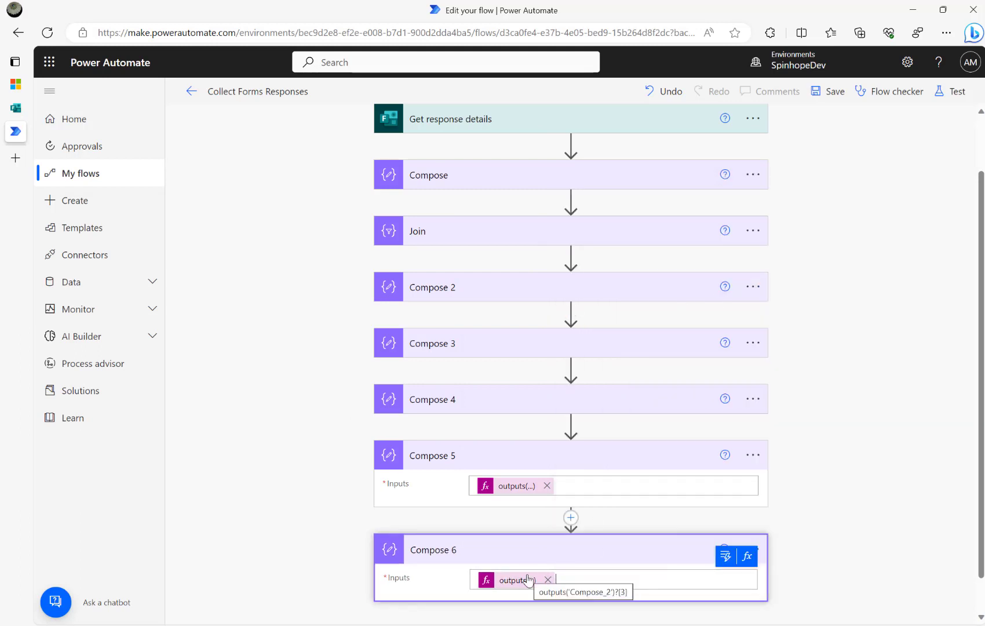
Save the flow and test it automatically with the most recent successful trigger run.
left_click(924, 88)
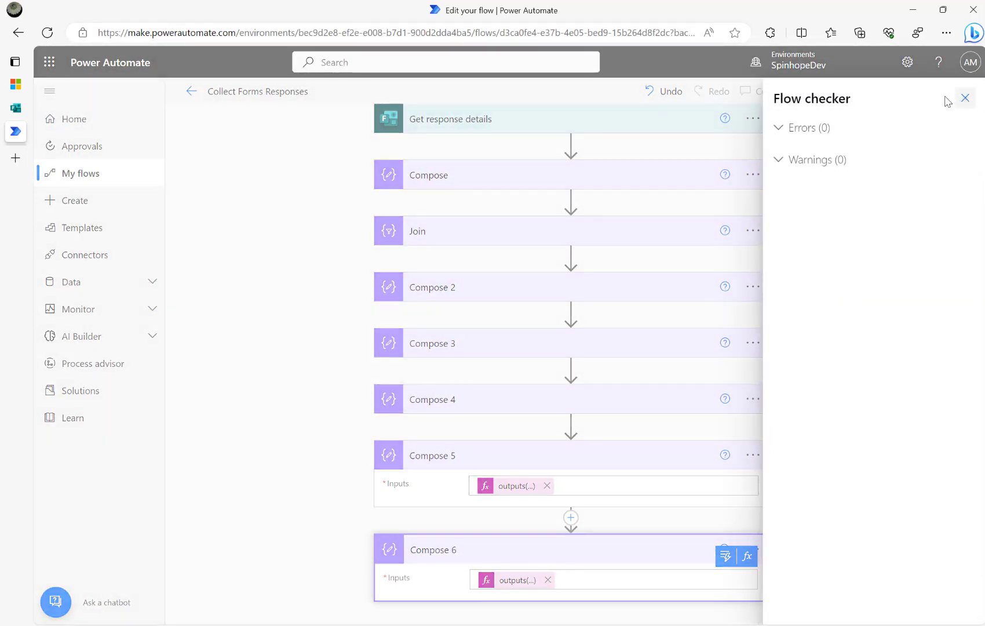
left_click(965, 98)
left_click(942, 92)
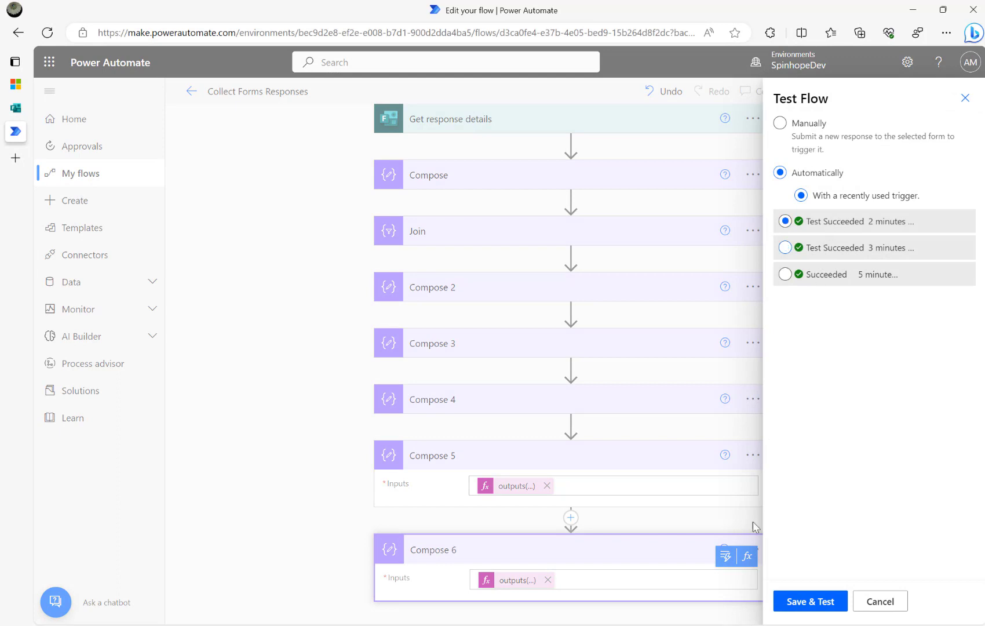
left_click(801, 607)
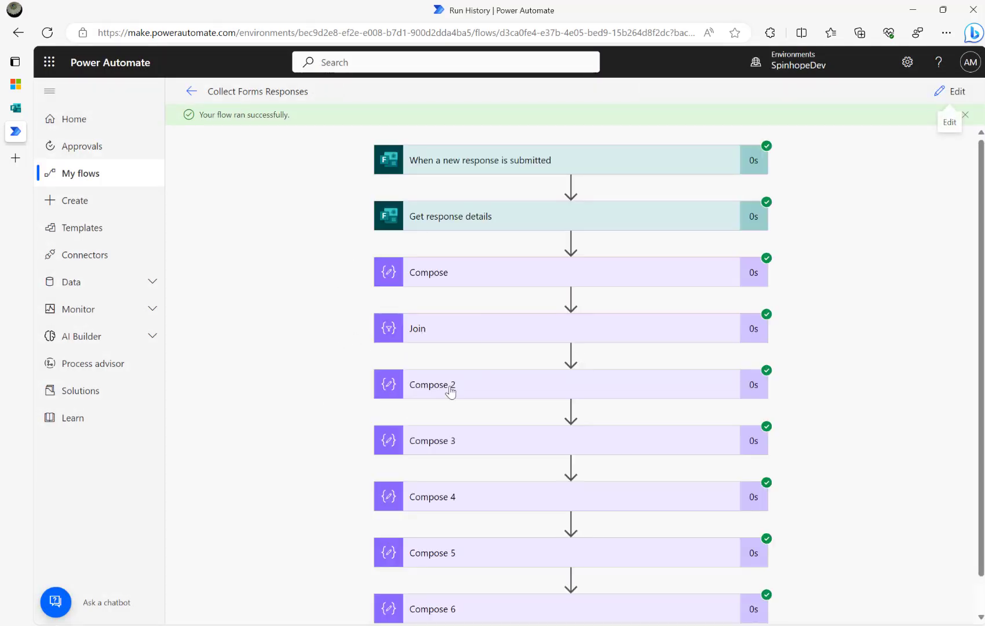
Examine the inputs and outputs of Compose 2 through Compose 6 in the test run.
left_click(454, 391)
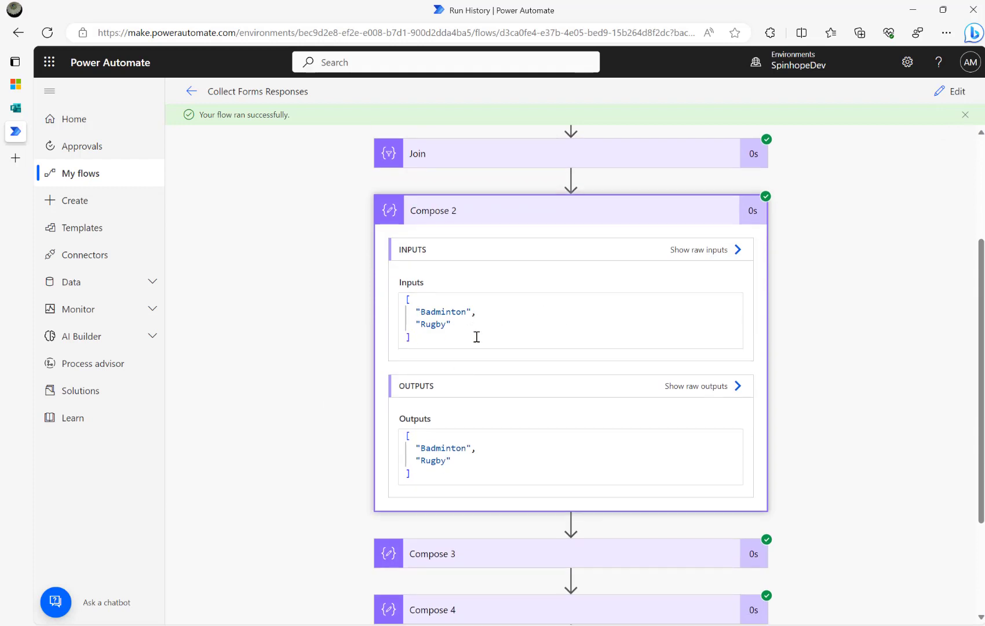
scroll(480, 407, "down", 3)
left_click(494, 402)
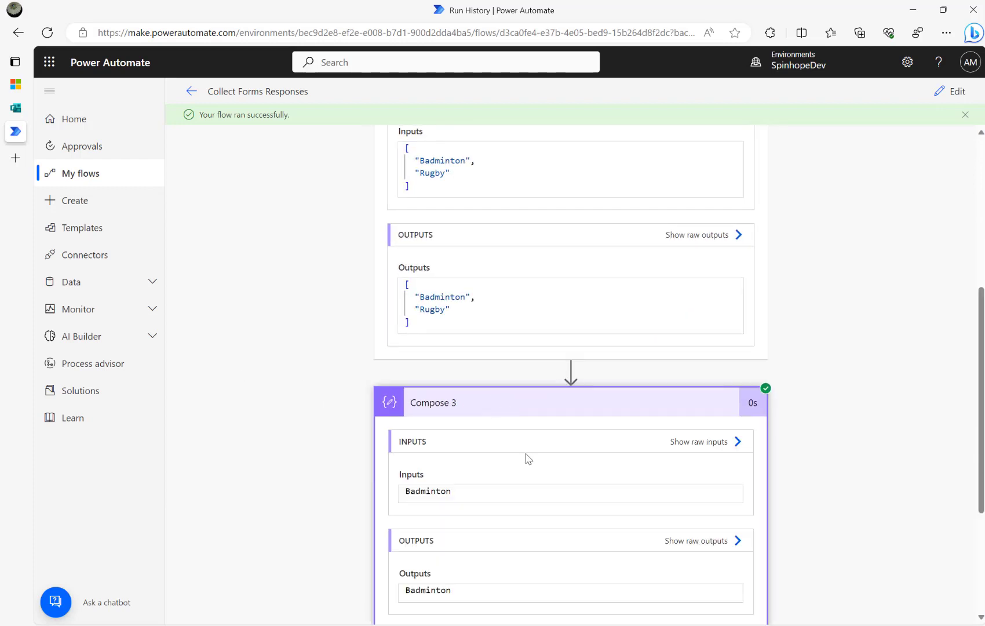
scroll(258, 435, "down", 4)
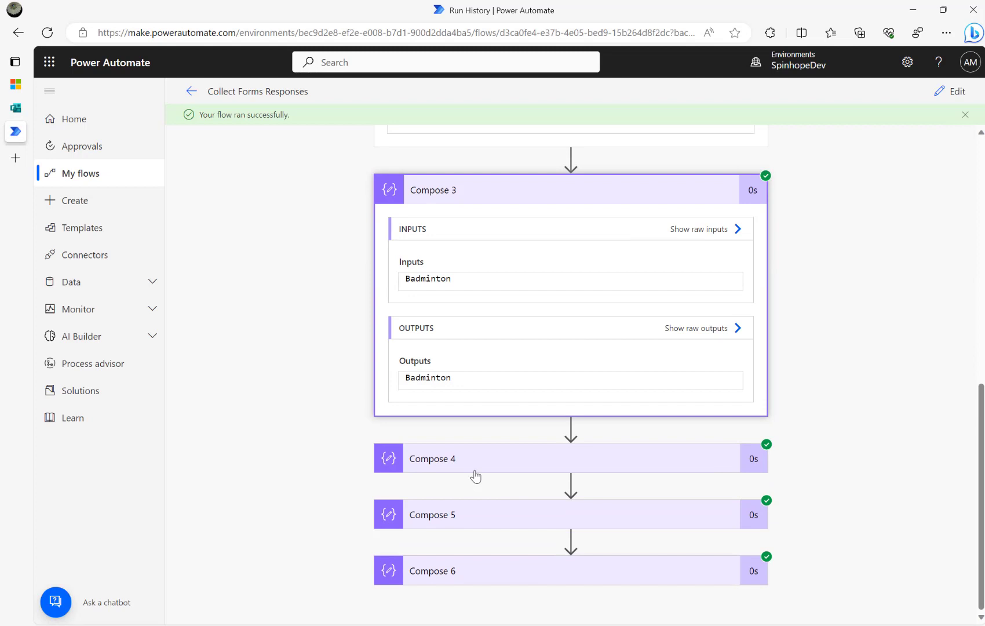
left_click(449, 524)
scroll(334, 519, "down", 4)
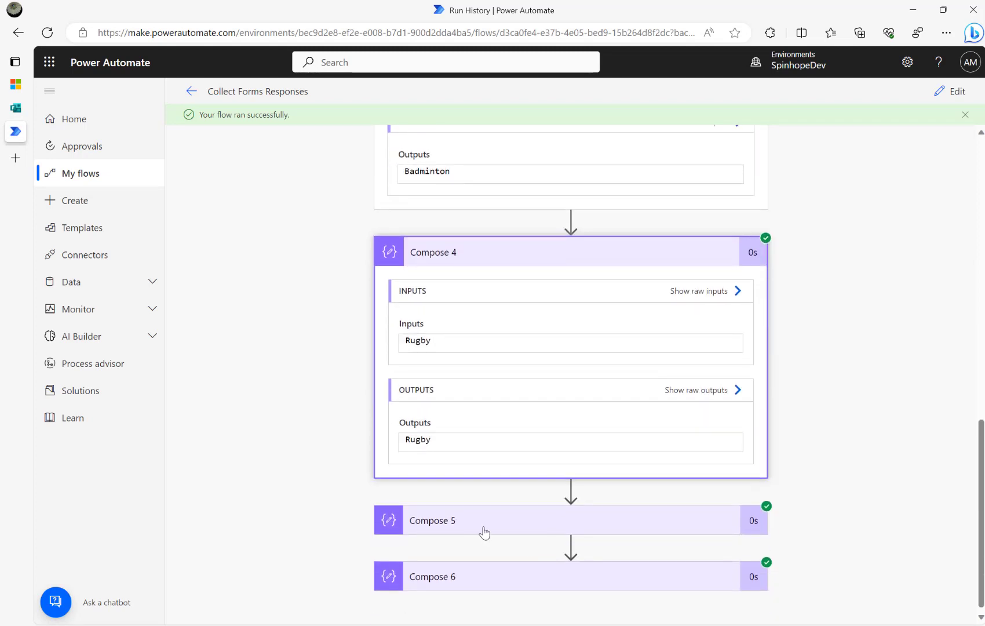
left_click(484, 527)
scroll(521, 550, "down", 1)
left_click(516, 572)
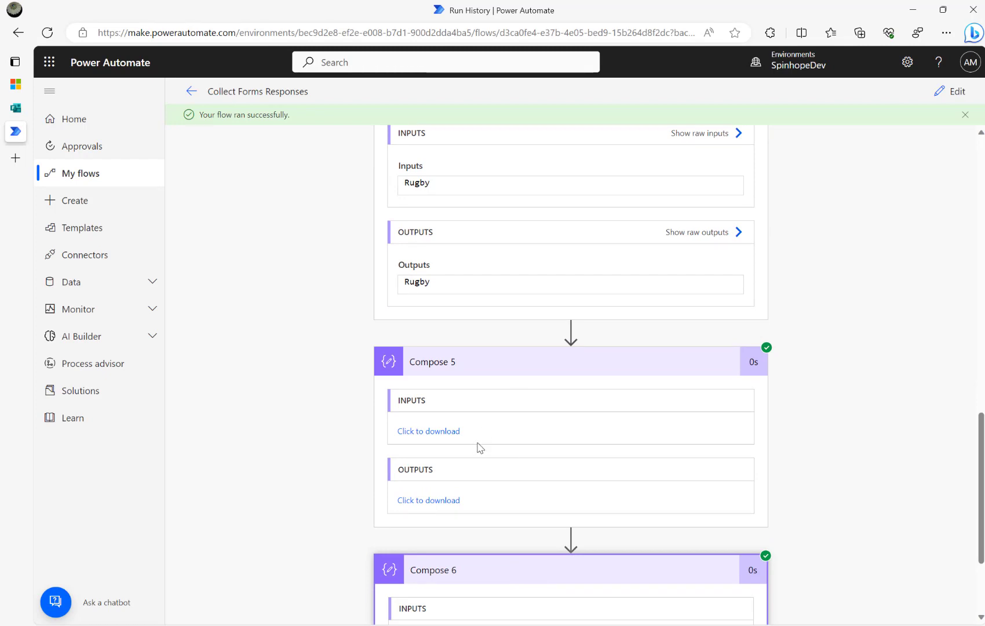
scroll(501, 377, "up", 5)
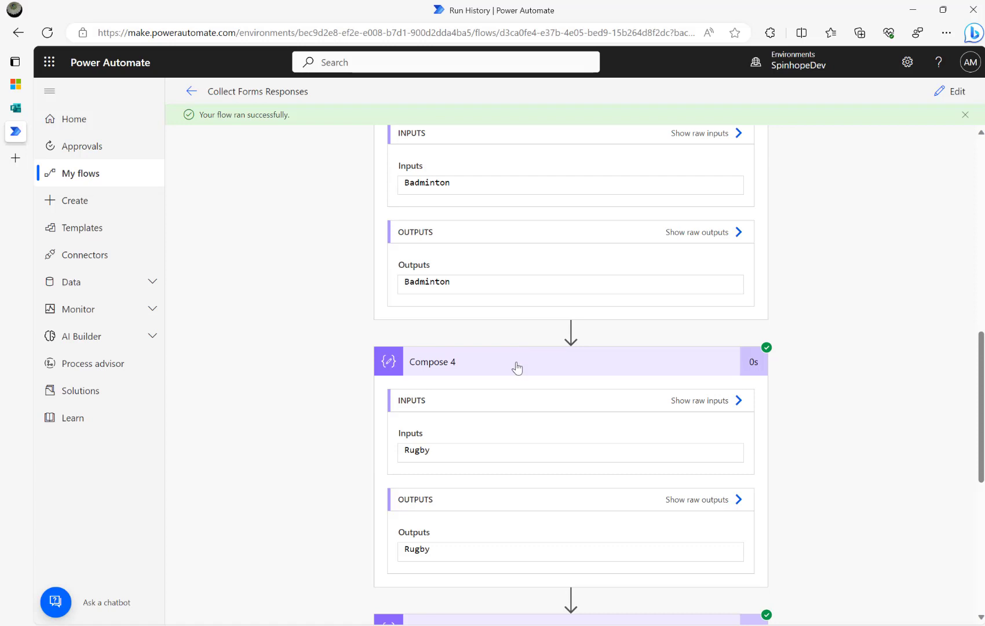
scroll(517, 368, "down", 7)
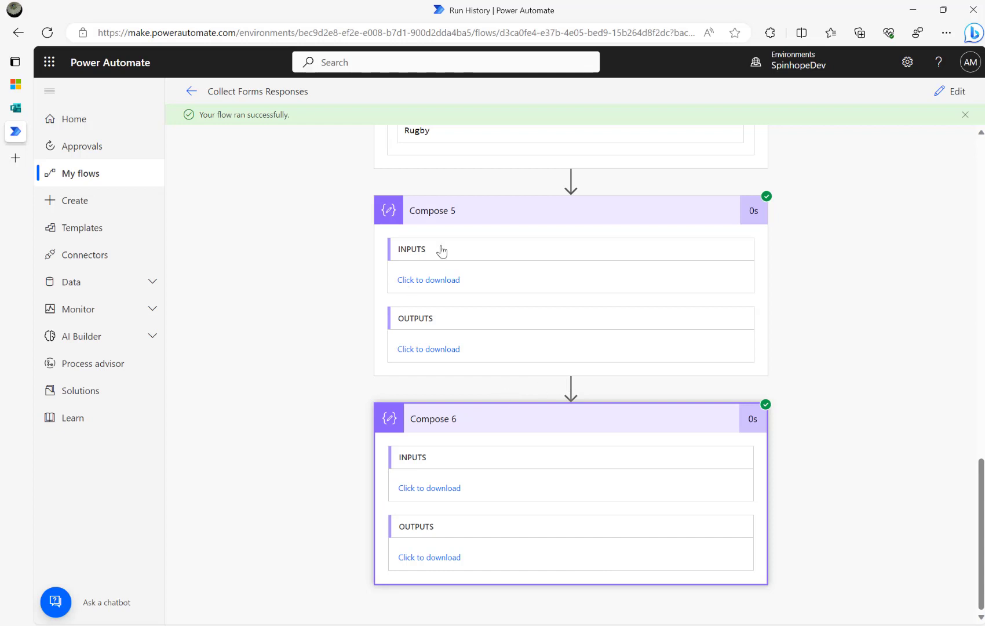
scroll(442, 250, "up", 2)
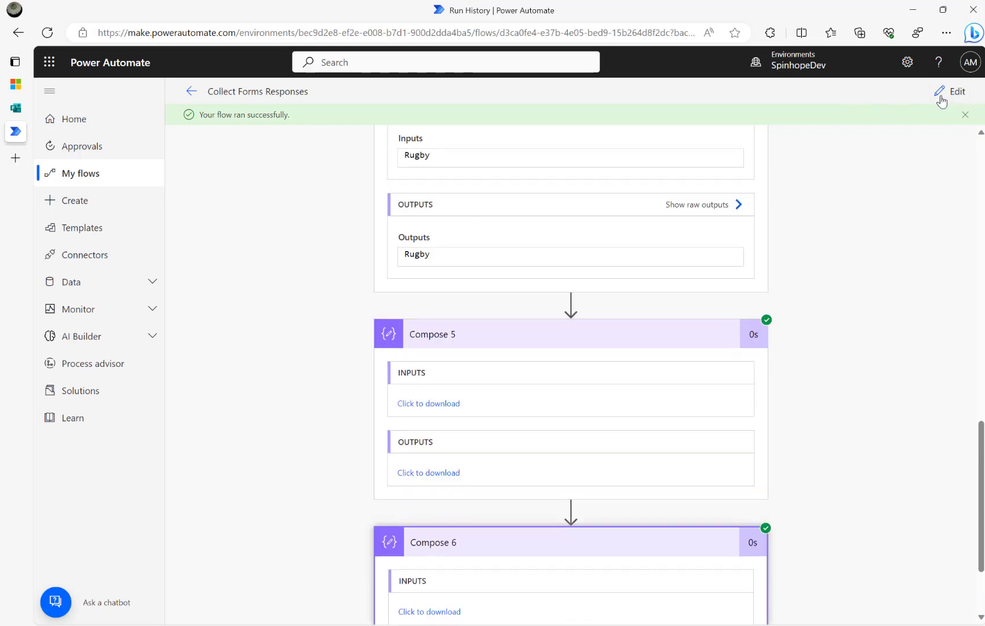
Reopen the flow for editing and try to add a new step after Compose 6.
left_click(952, 91)
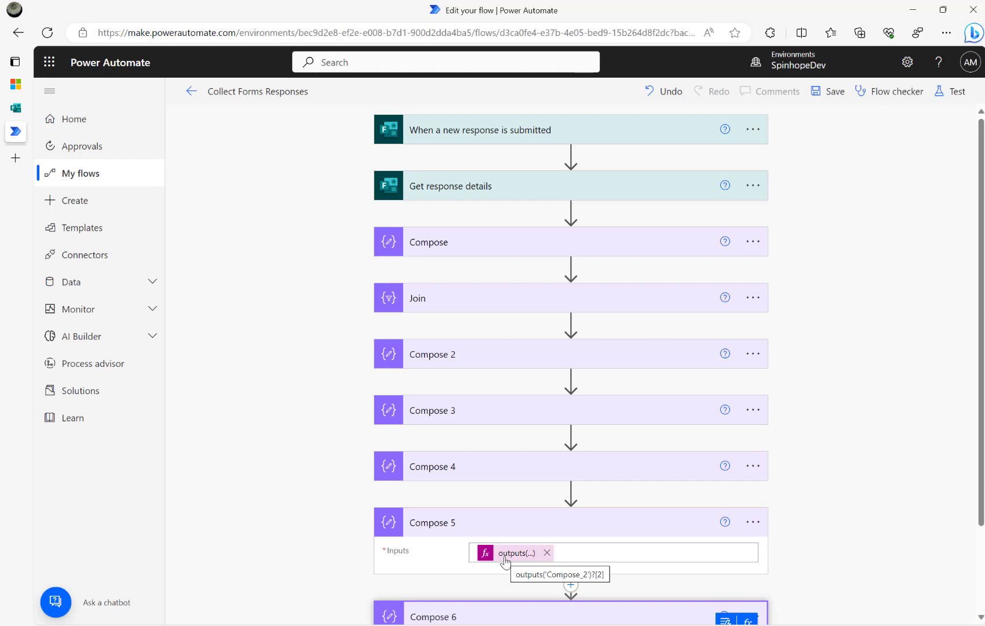
scroll(354, 452, "down", 2)
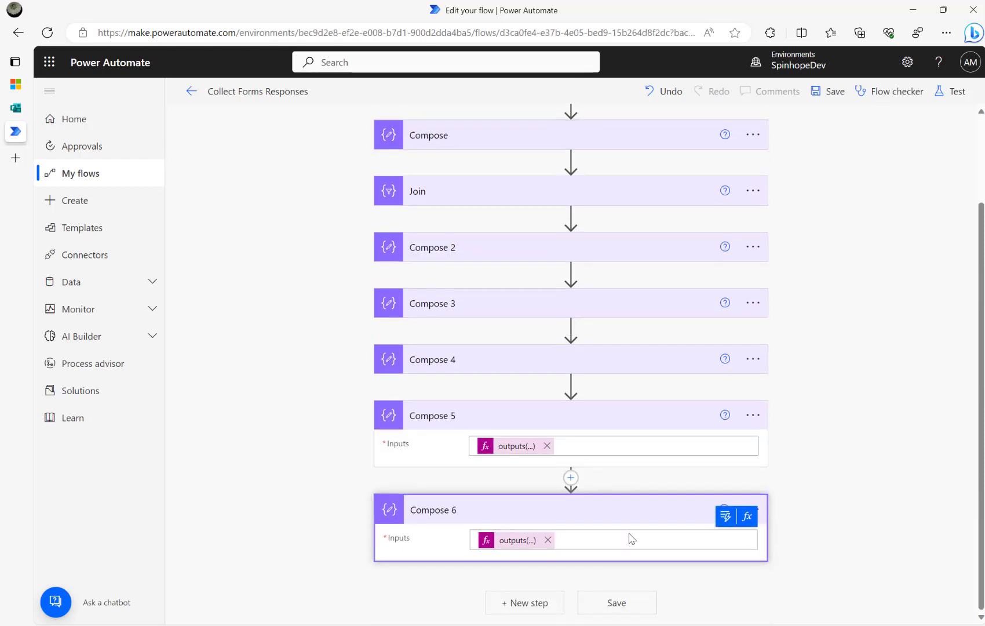
left_click(521, 604)
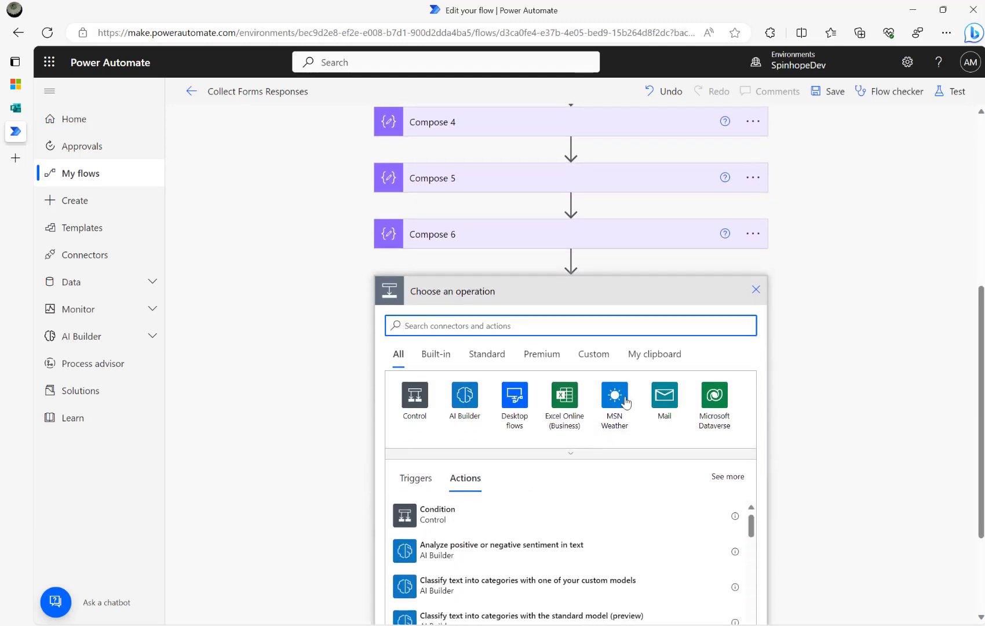
left_click(755, 289)
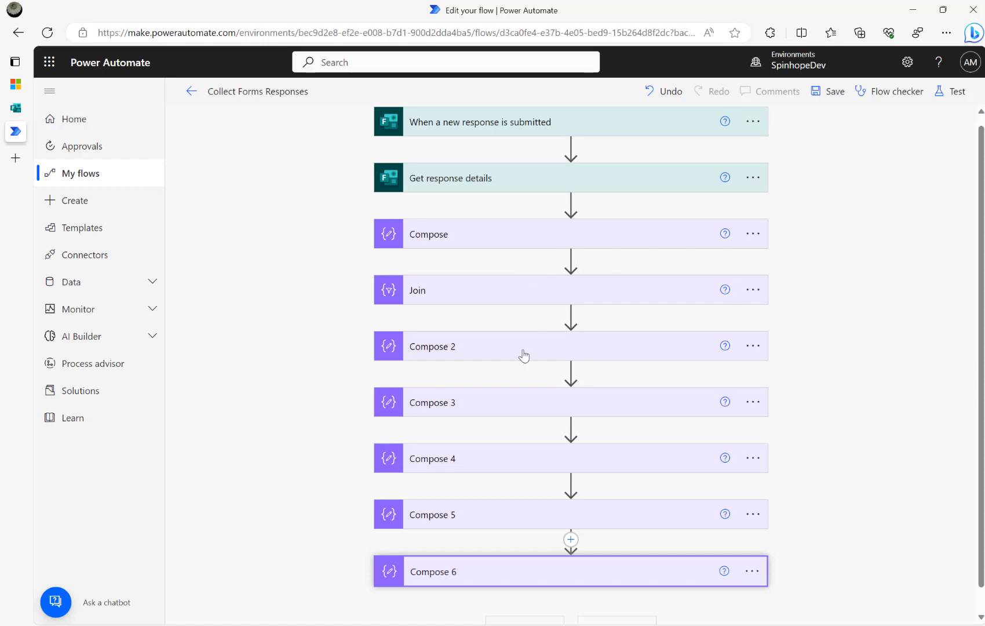
Expand the Join action and all the Compose actions to review their inputs, including the split expression in Compose 2.
left_click(474, 427)
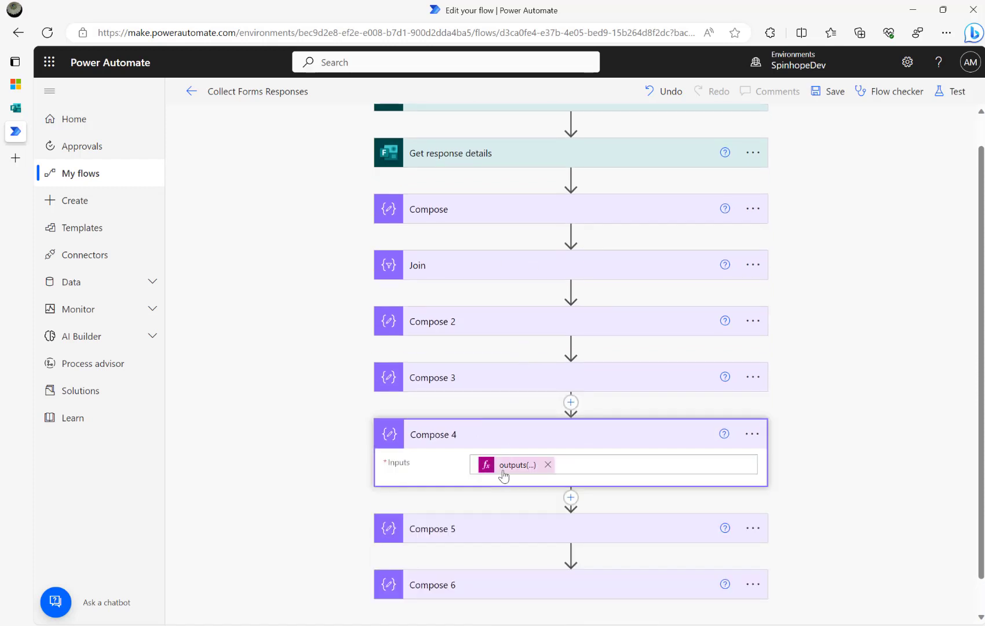
left_click(468, 378)
left_click(443, 265)
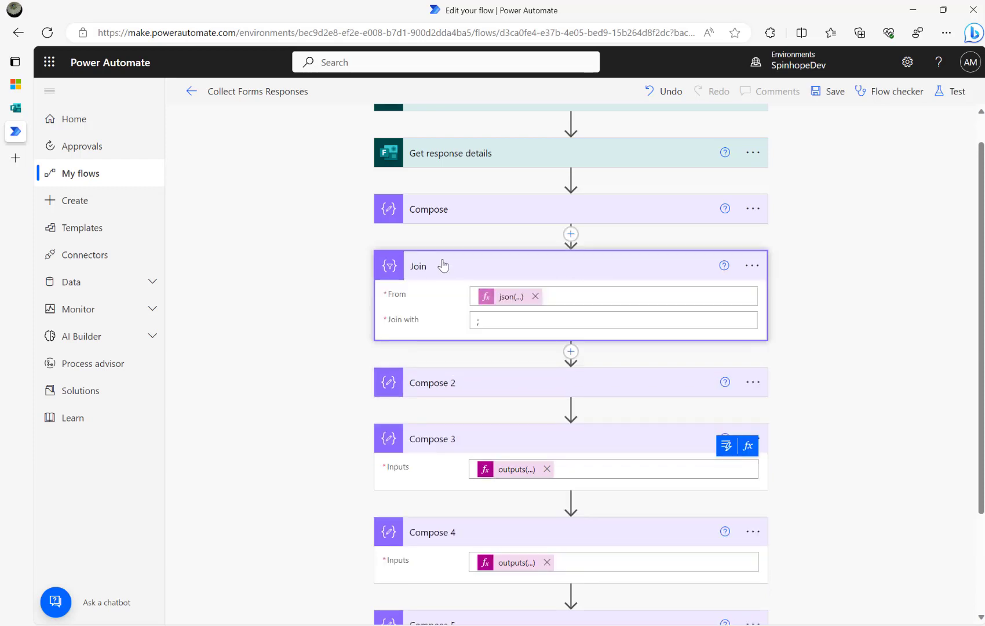
left_click(426, 210)
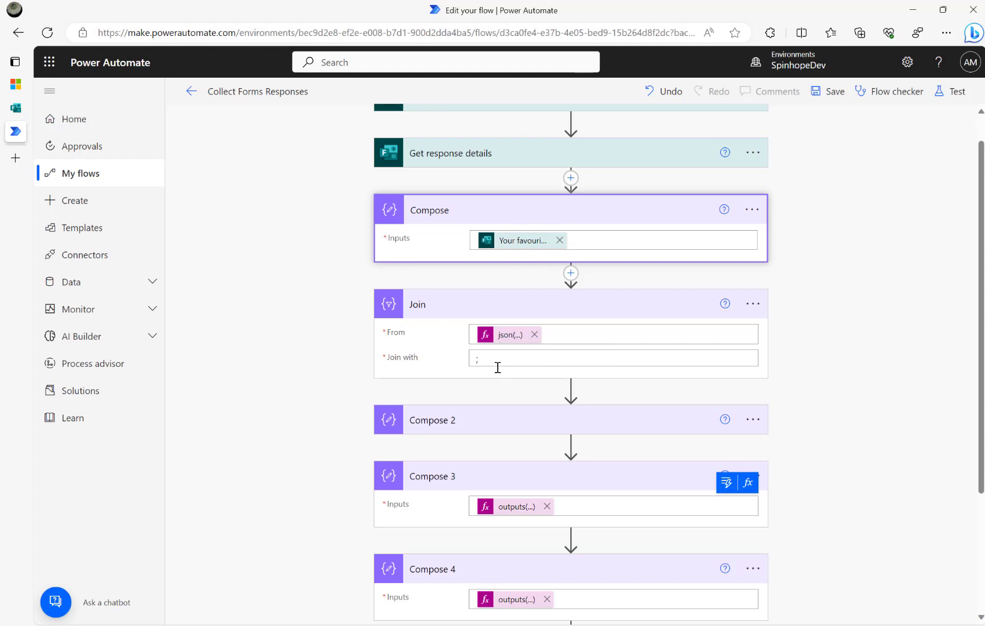
left_click(493, 416)
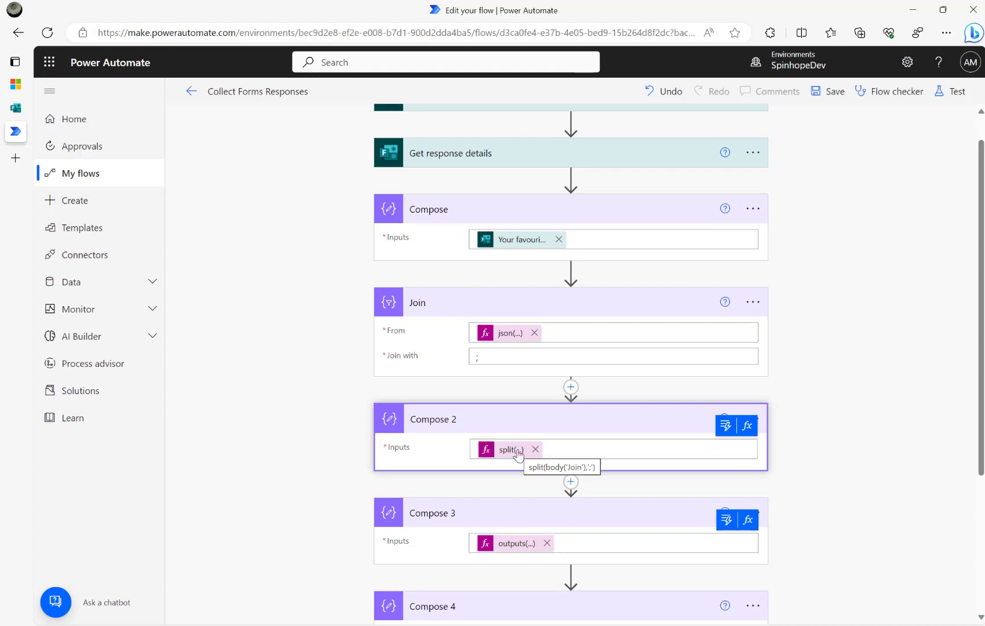
left_click(518, 450)
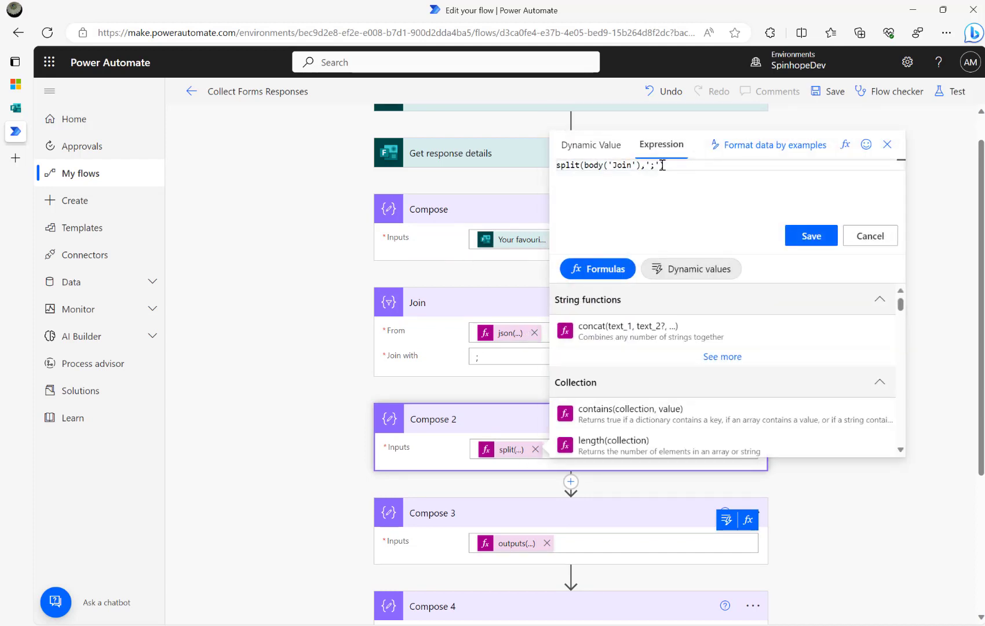
scroll(581, 210, "down", 3)
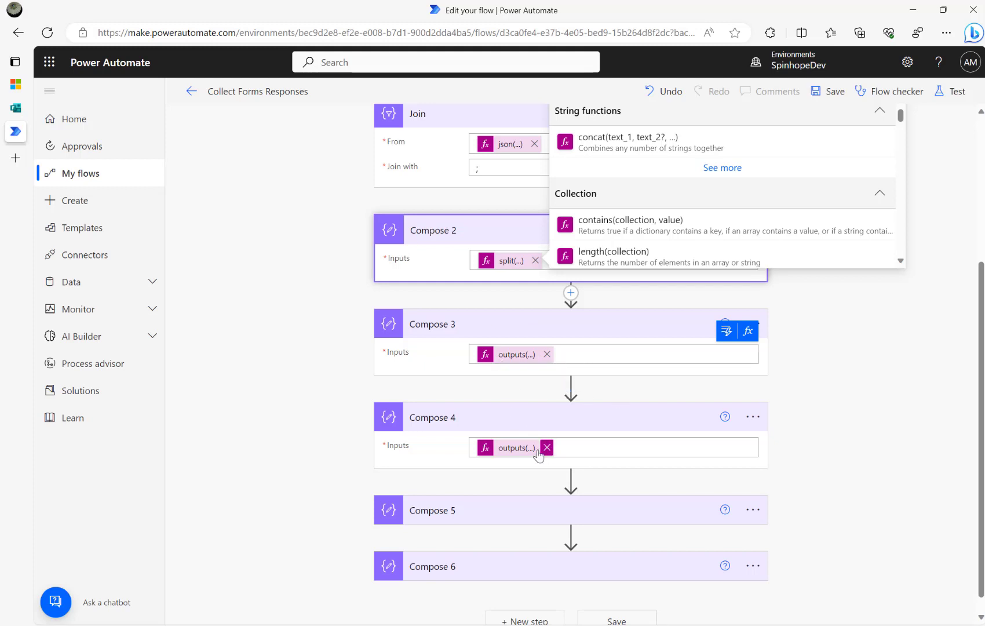
left_click(510, 512)
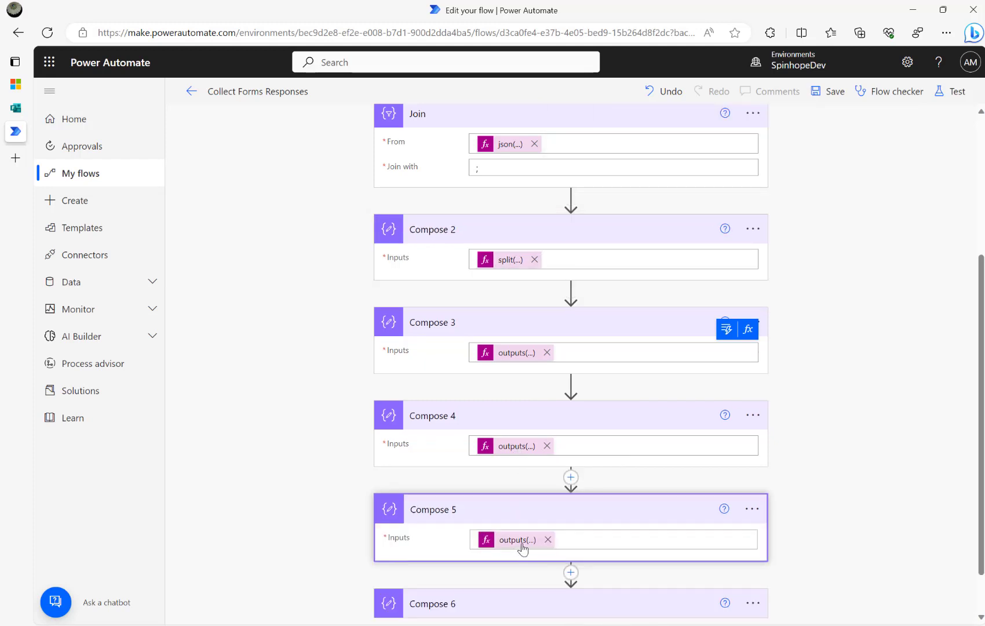
scroll(516, 548, "down", 1)
left_click(513, 545)
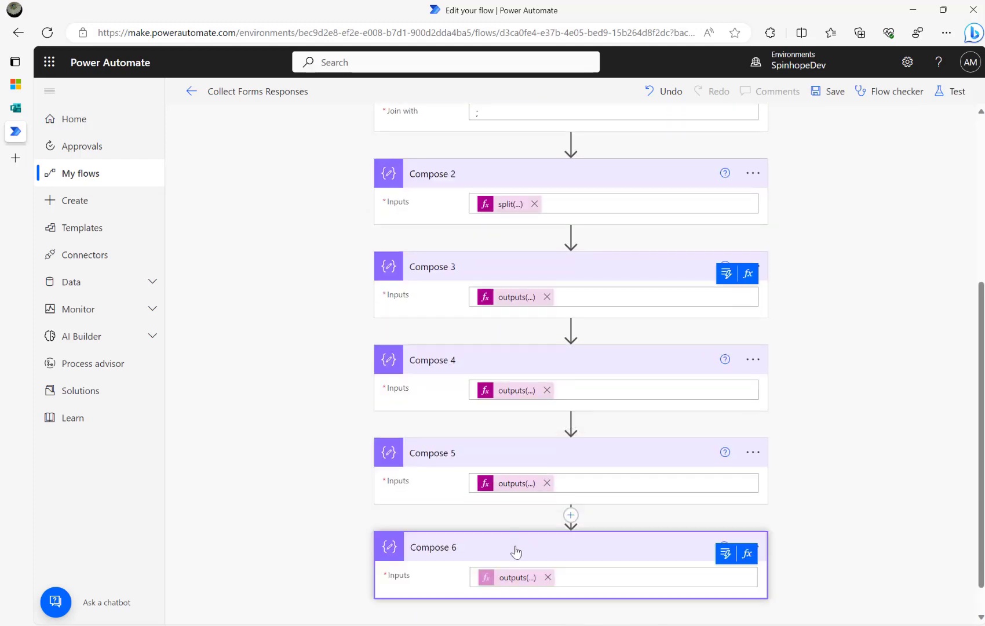
Check the index used in the input expressions of Compose 3, Compose 4 and Compose 5.
left_click(511, 299)
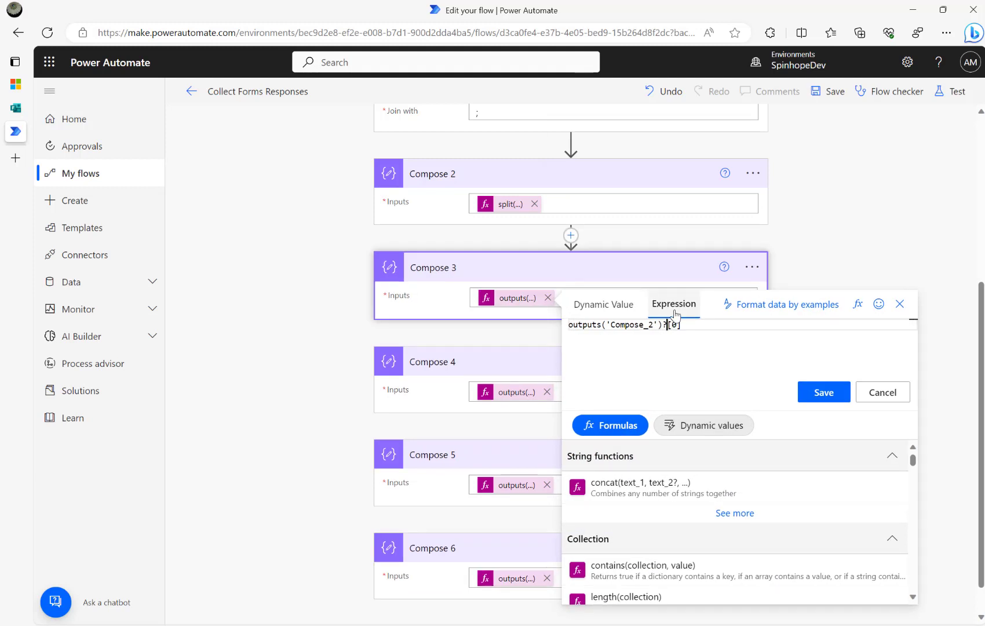
left_click(299, 414)
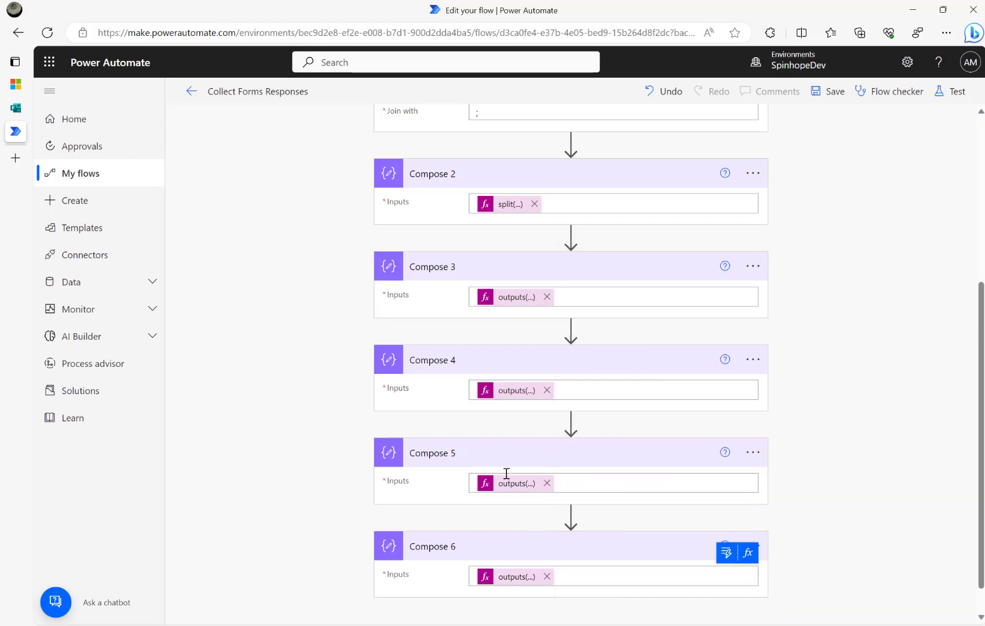
left_click(515, 392)
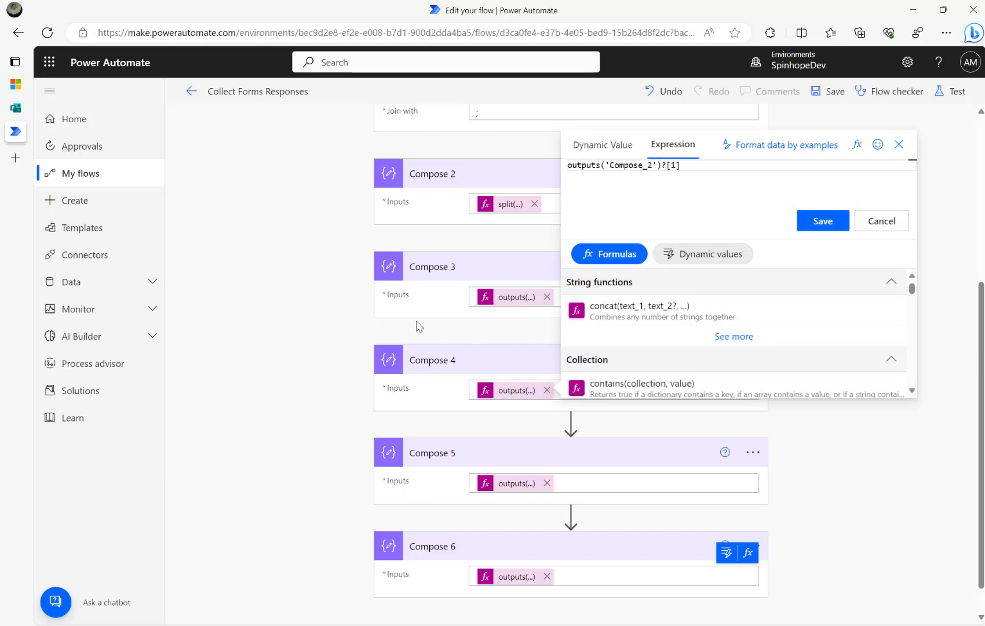
scroll(300, 345, "up", 1)
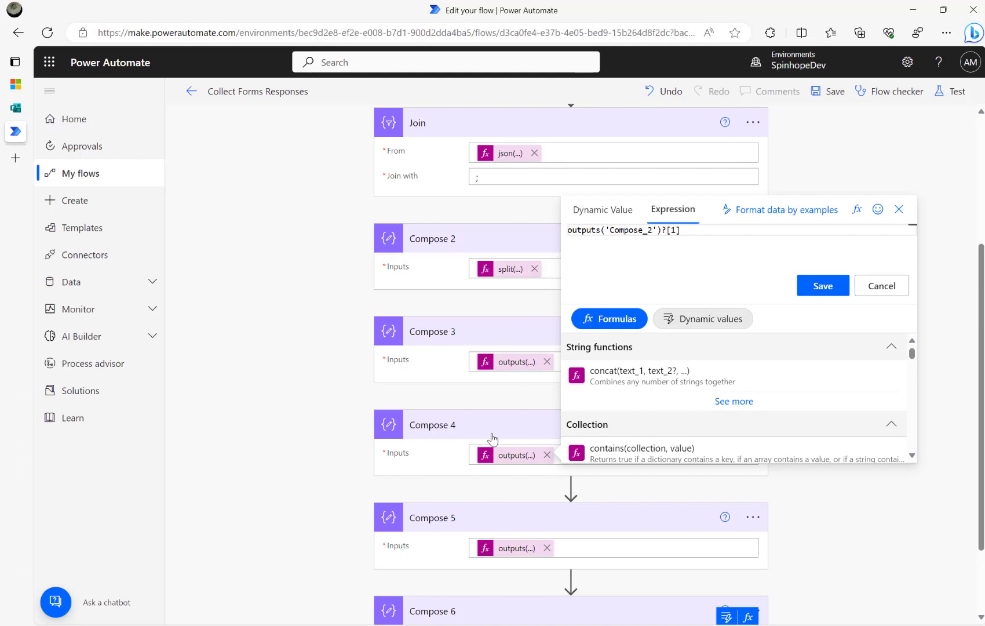
left_click(501, 547)
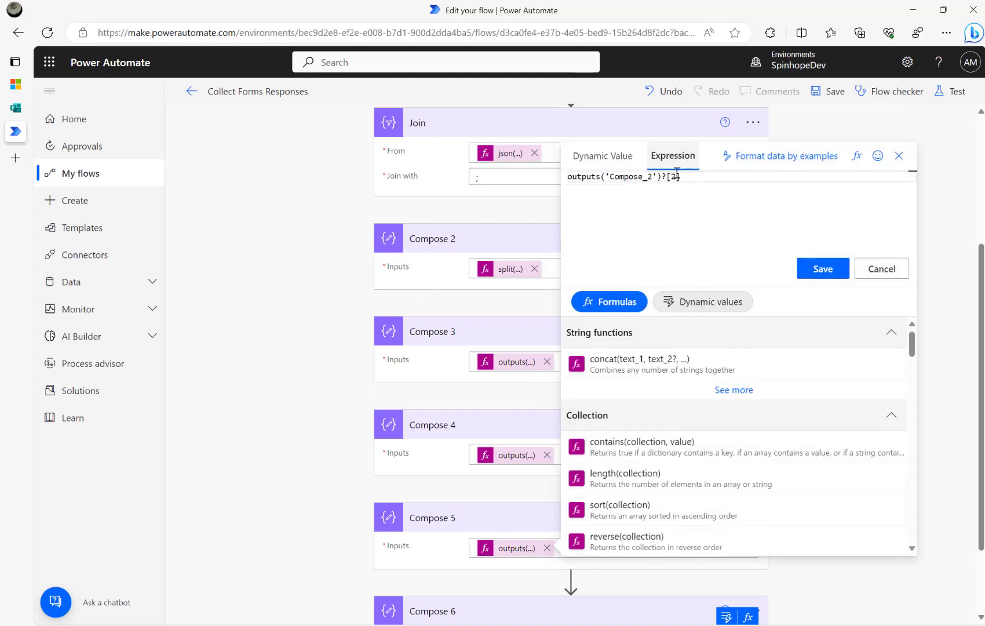
left_click(263, 336)
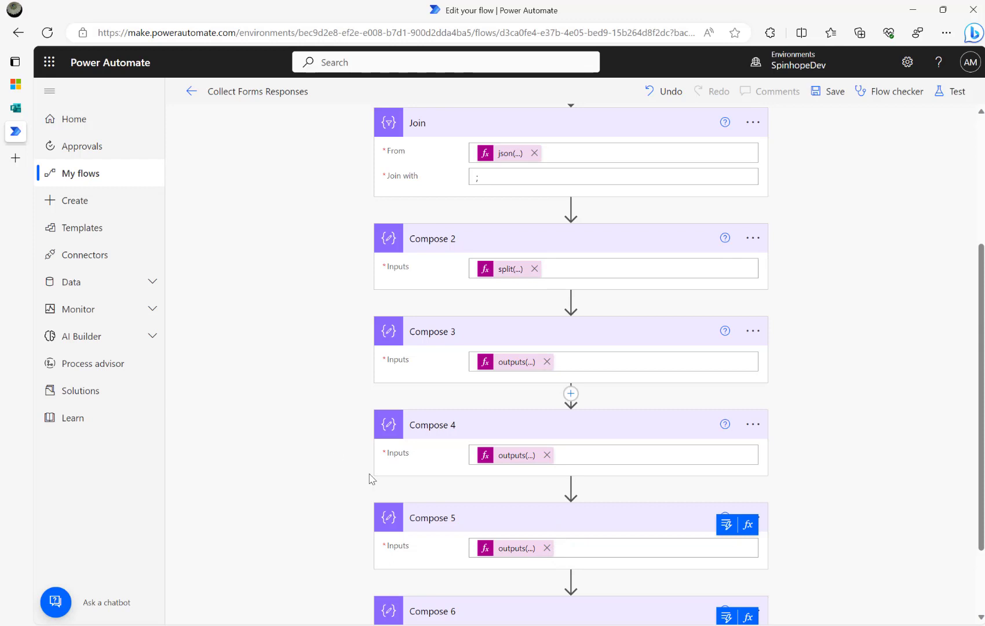
Remove the question mark from the Compose 5 expression, making it outputs('Compose_2')[2].
left_click(518, 548)
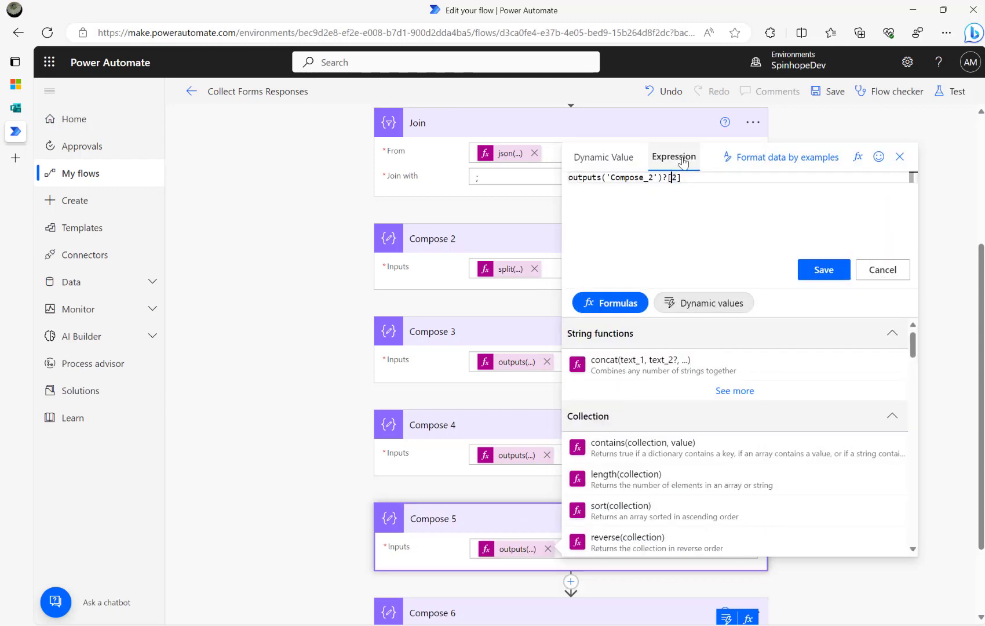
key("Return")
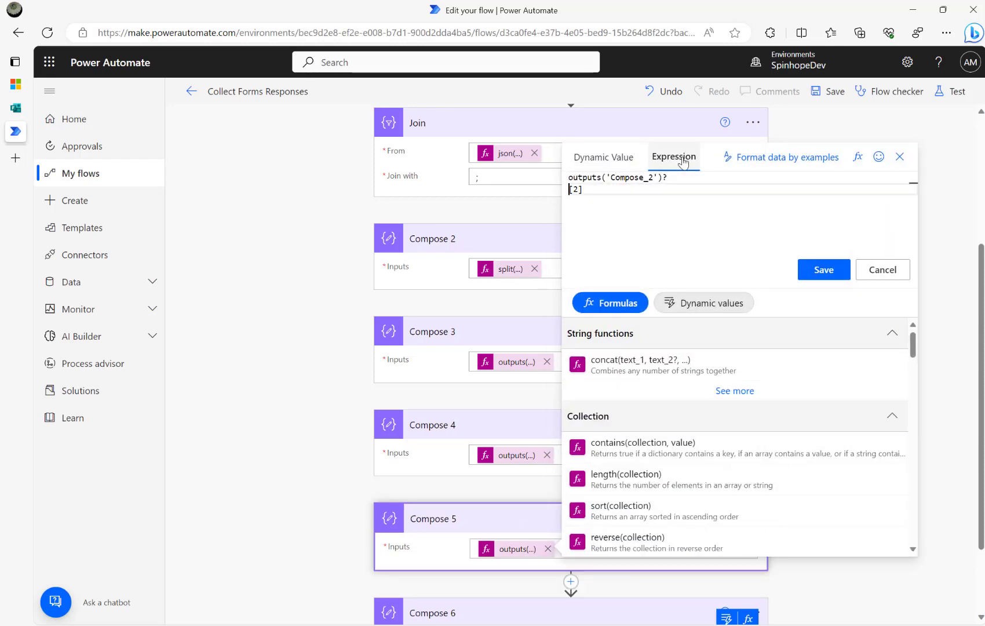
key("BackSpace")
key("BackSpace")
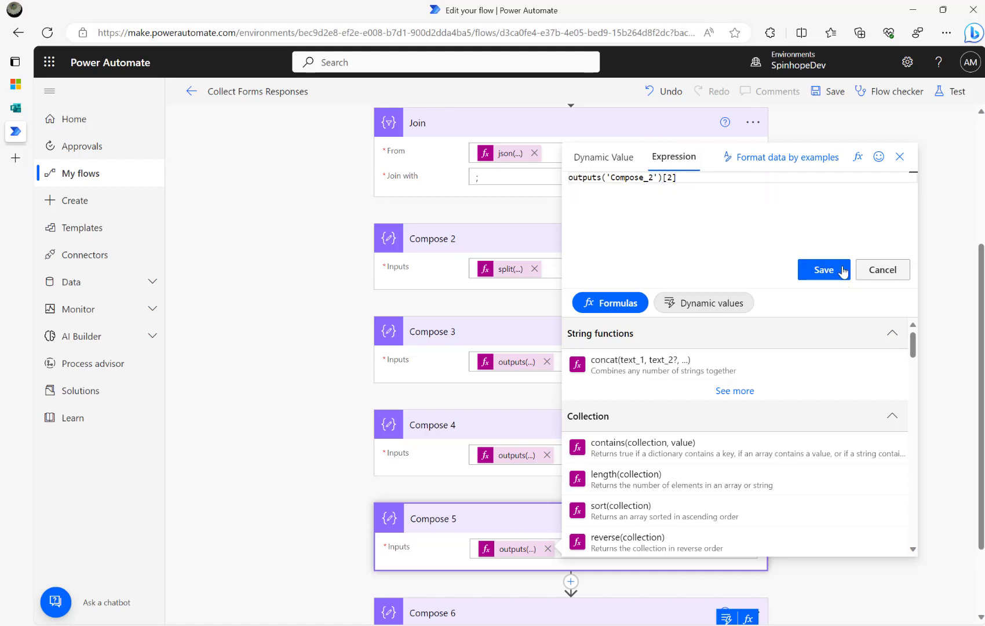
left_click(825, 271)
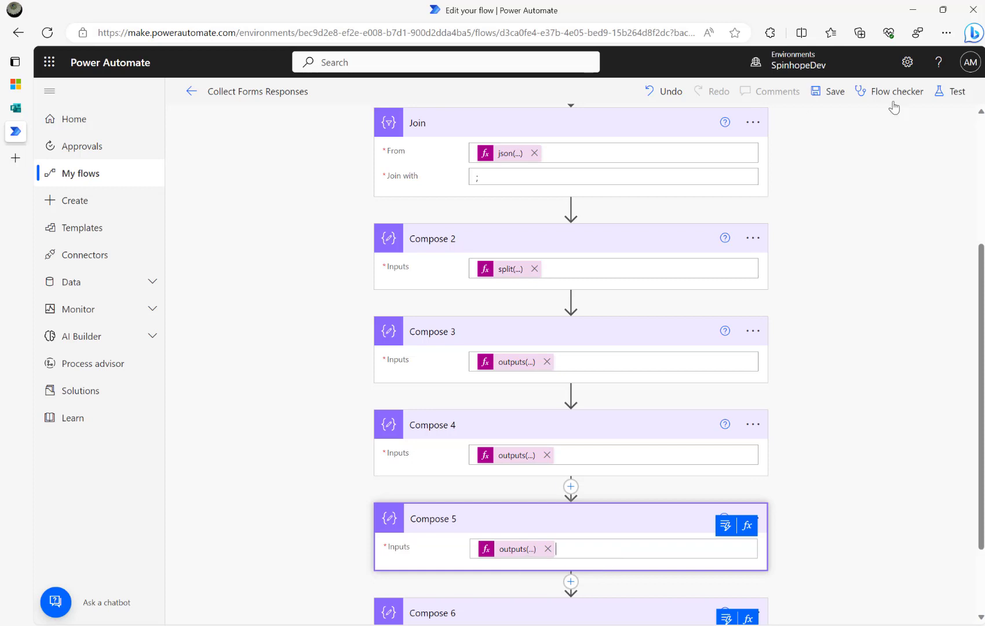
Save and test the flow automatically with the trigger of the most recent test run.
left_click(951, 92)
left_click(809, 221)
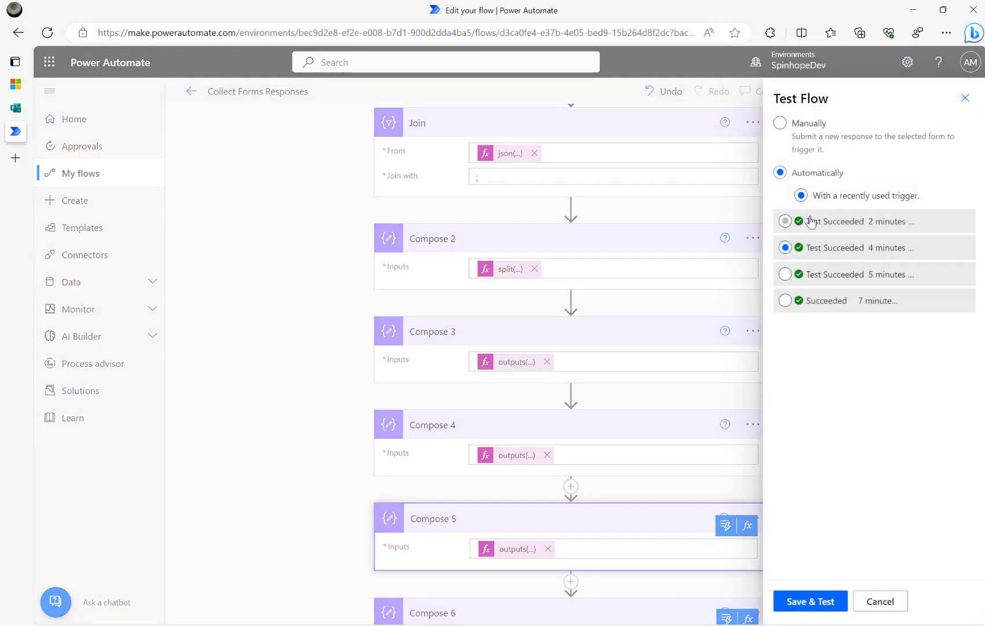
left_click(811, 601)
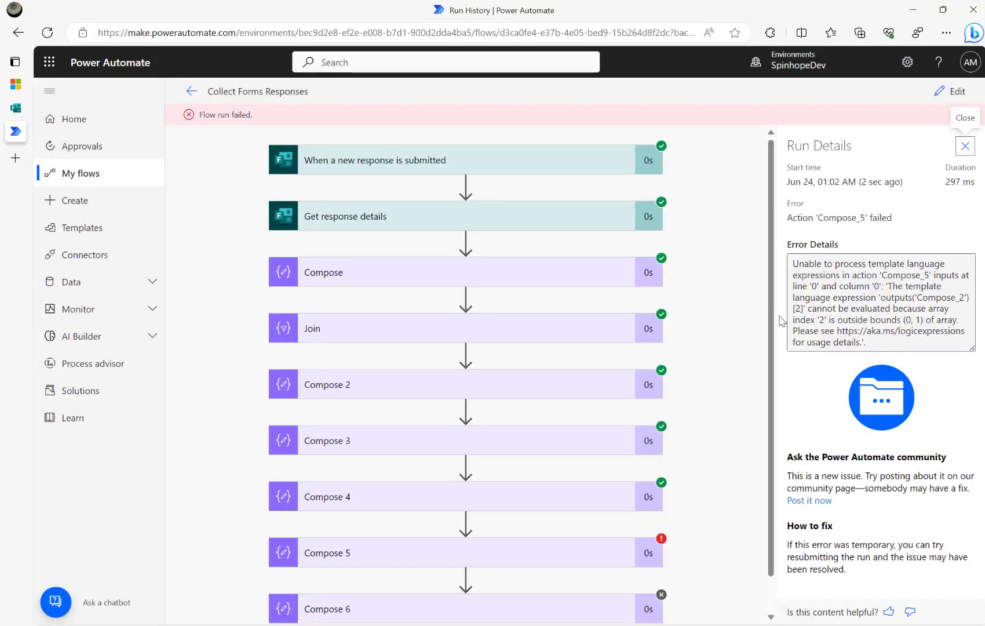
Reopen the flow for editing and restore the question mark in Compose 5, giving outputs('Compose_2')?[2].
left_click(944, 96)
scroll(587, 385, "down", 5)
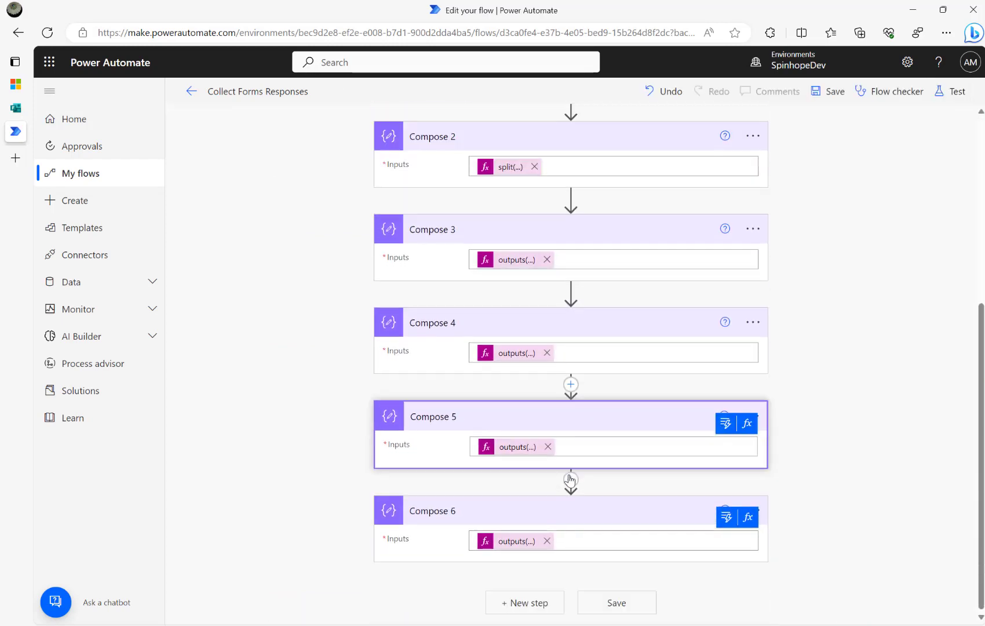
left_click(504, 450)
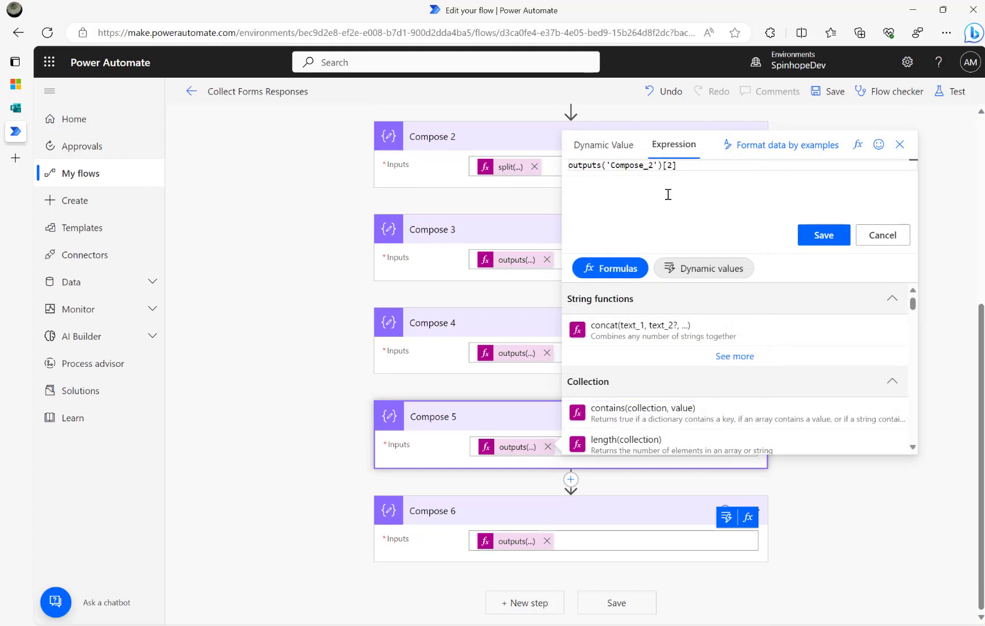
type("?")
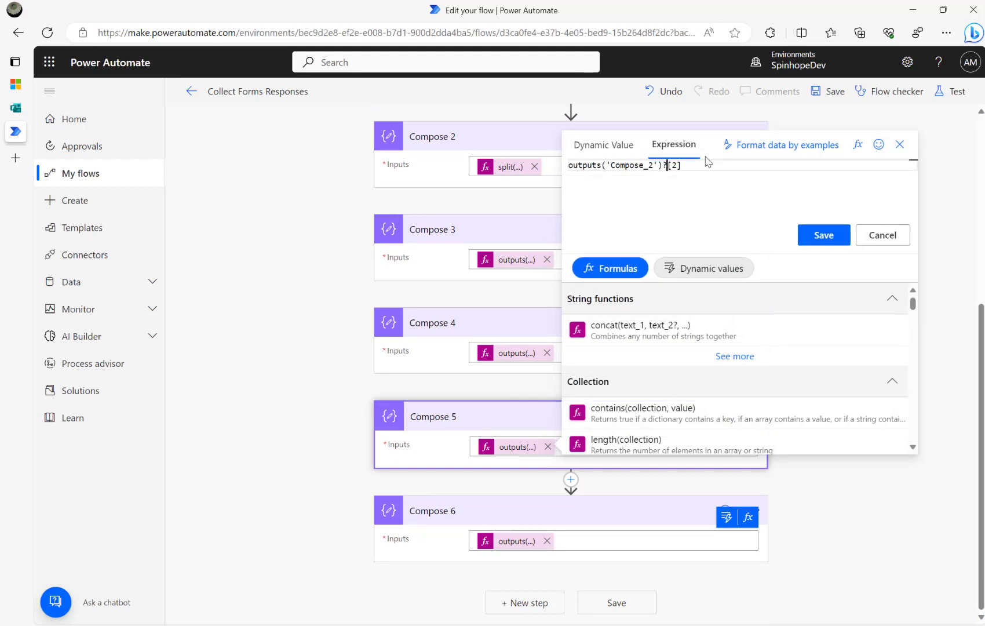
left_click(823, 235)
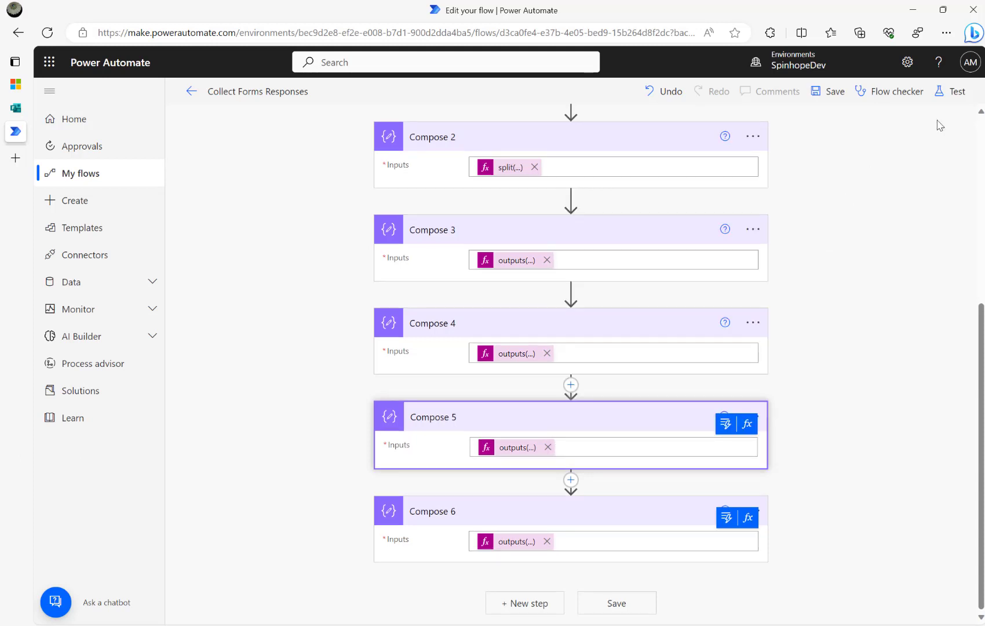
Save the flow with the corrected Compose 5 expression and rerun the automatic test using a recent trigger.
left_click(951, 93)
left_click(835, 224)
left_click(799, 606)
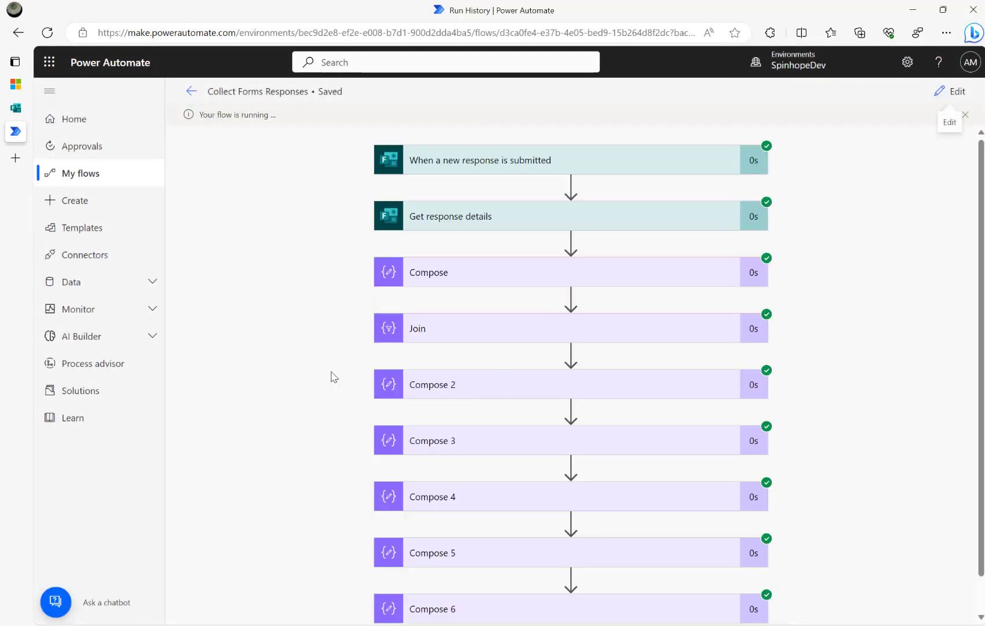
Examine the inputs and outputs of Compose 3 and Compose 4 in the new test run.
left_click(458, 406)
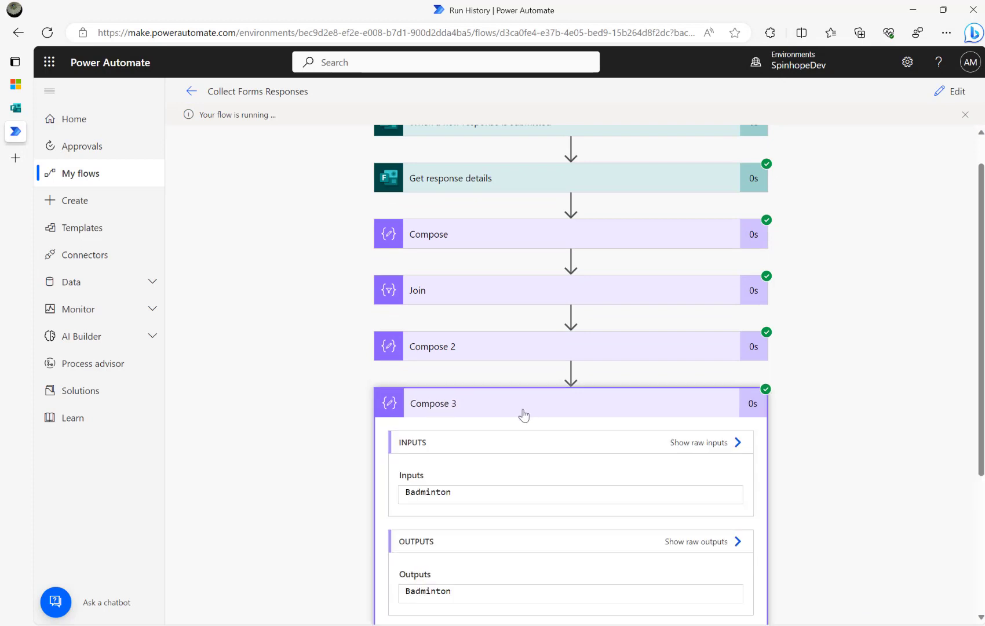
scroll(506, 539, "down", 4)
left_click(523, 457)
scroll(525, 460, "down", 3)
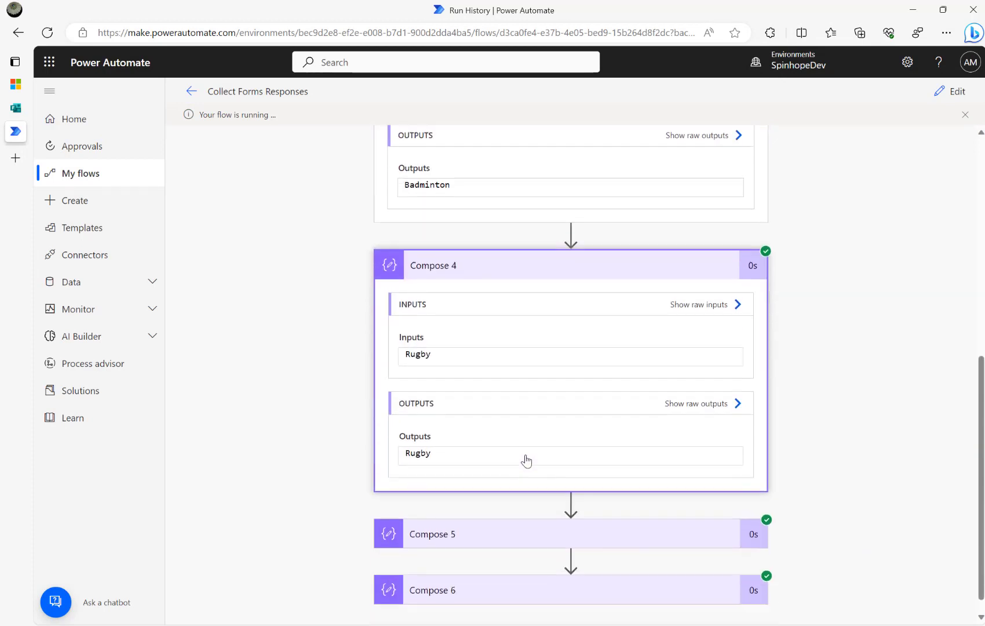
Expand Compose 5 and Compose 6 in the run, try to download Compose 5's outputs, and review the Compose results.
left_click(479, 512)
scroll(440, 539, "down", 3)
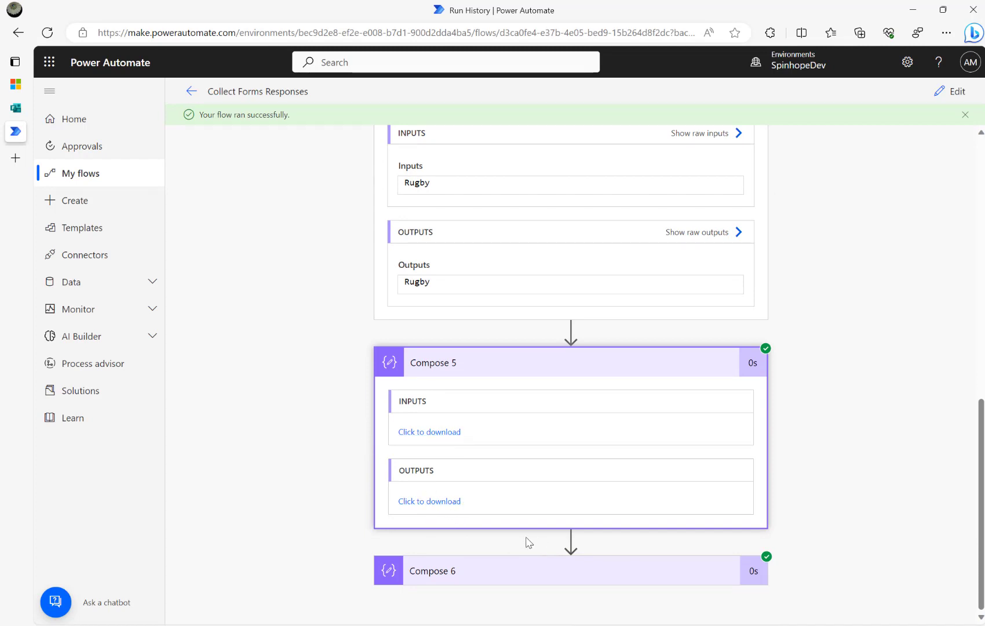
left_click(430, 502)
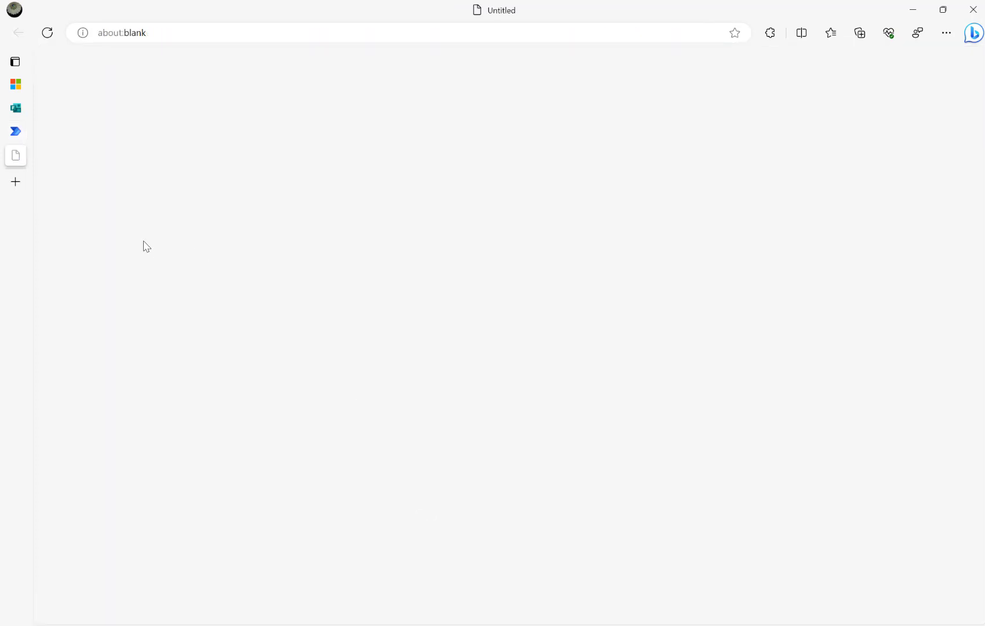
left_click(36, 155)
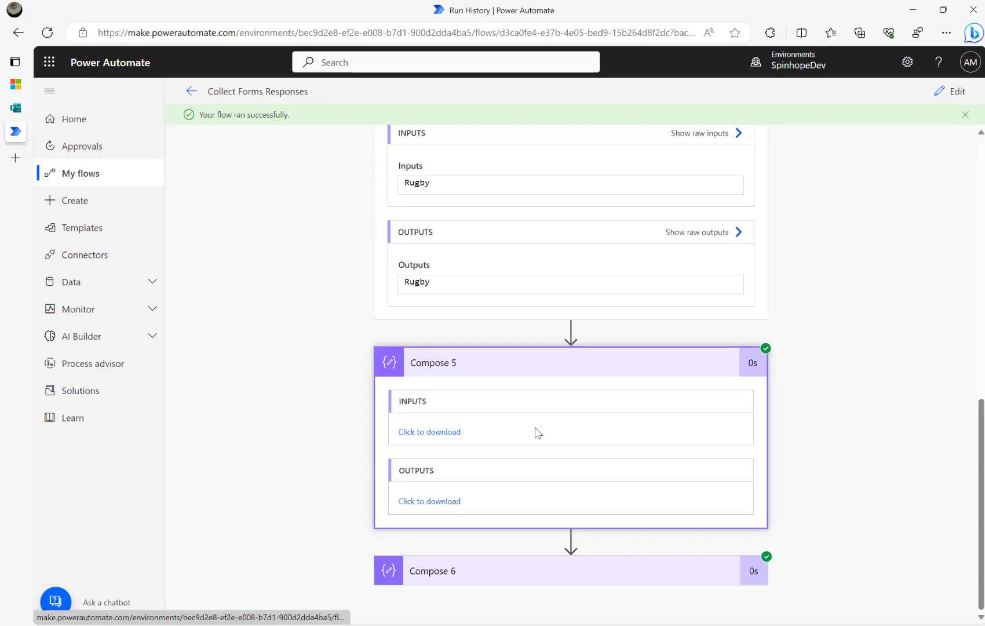
left_click(468, 570)
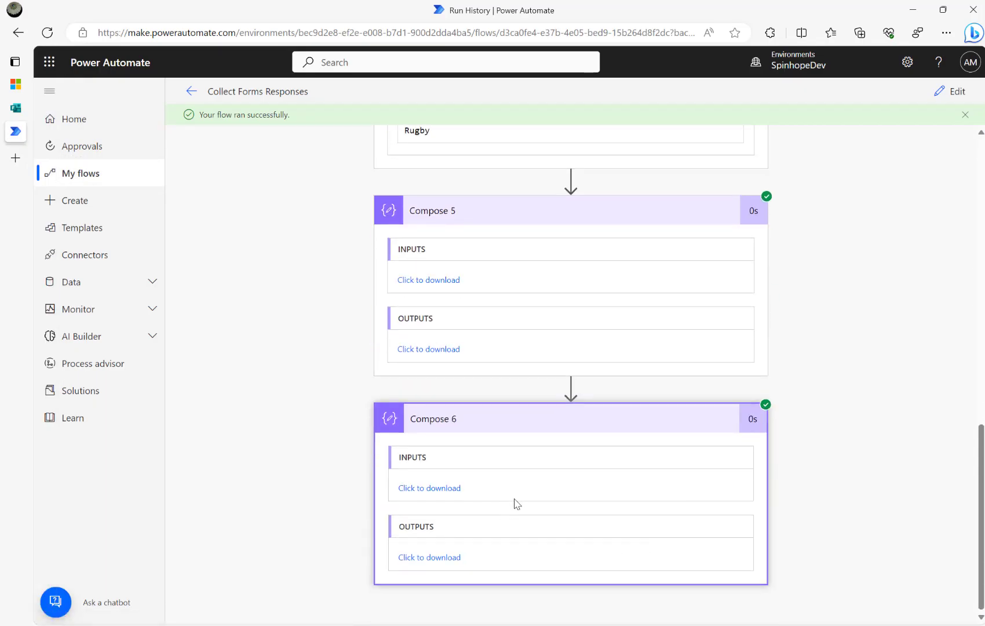
scroll(517, 503, "up", 6)
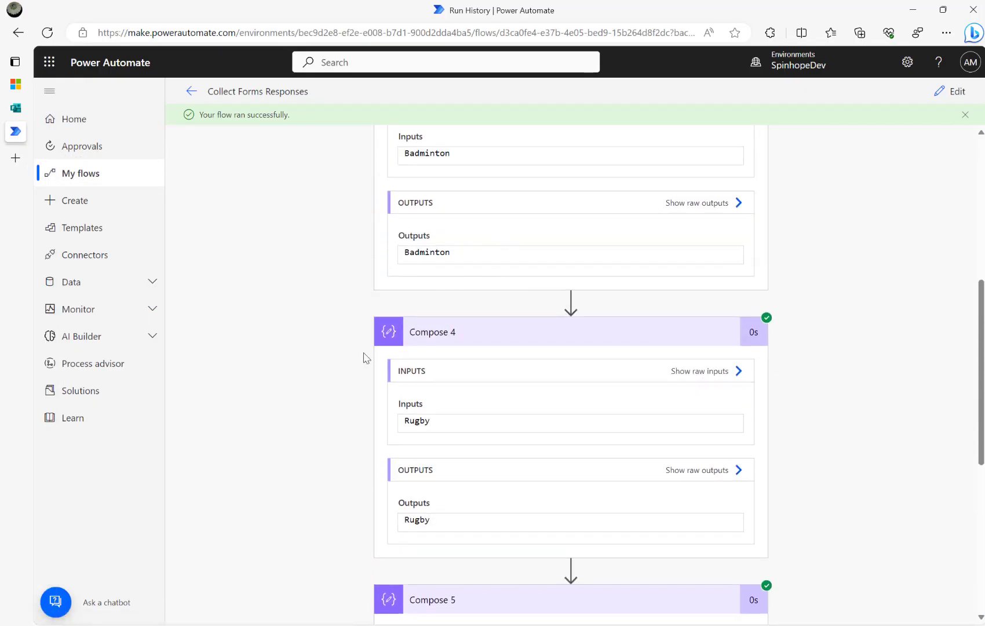
scroll(365, 356, "up", 4)
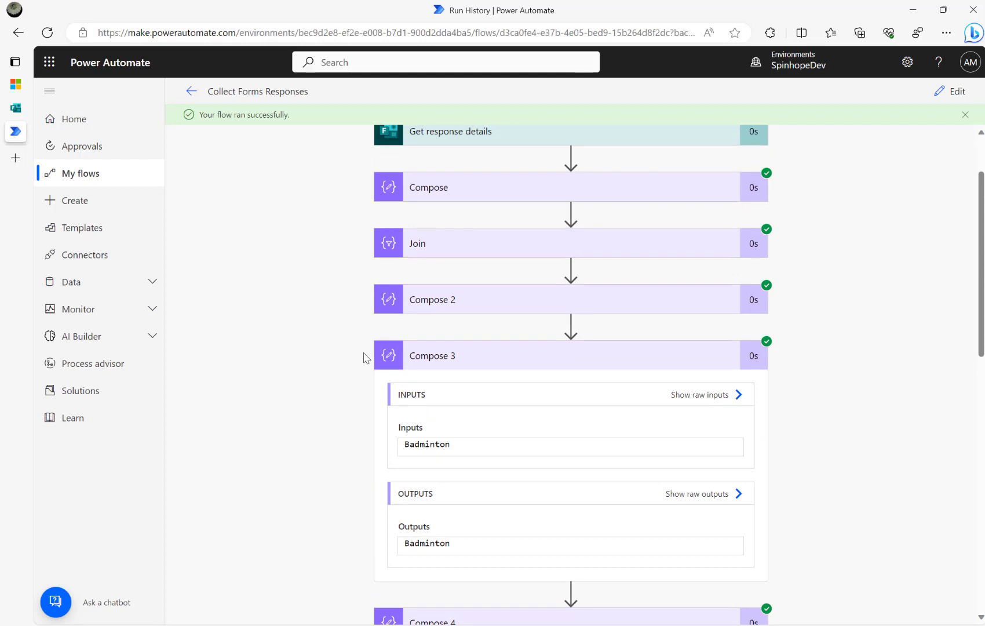